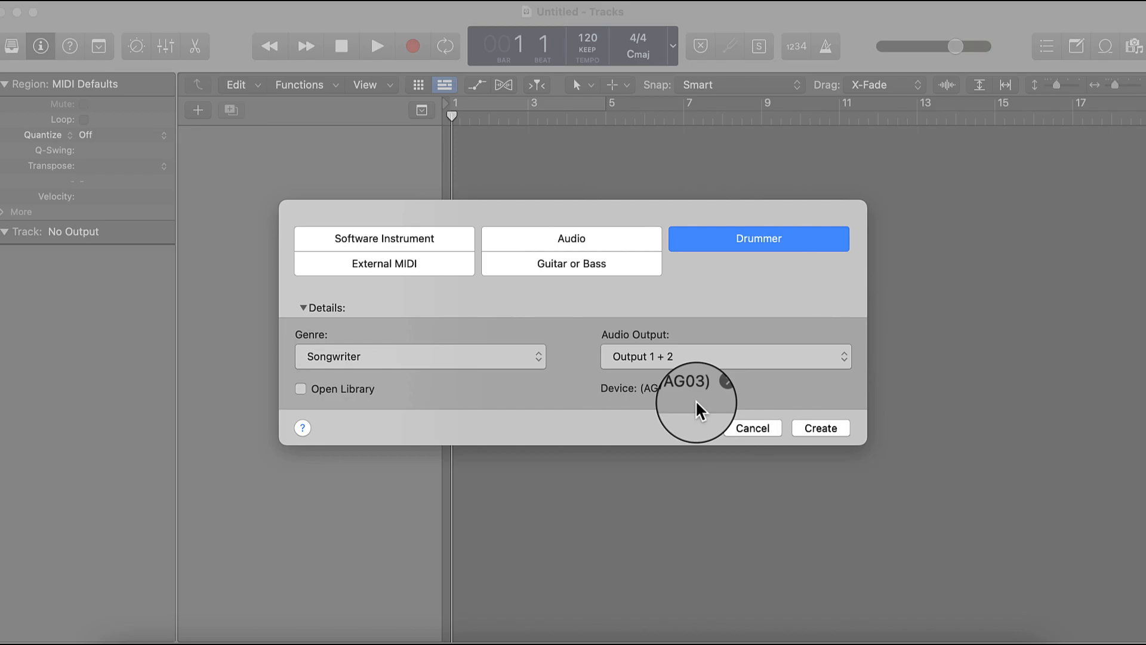
- Create a Drummer track in the Songwriter genre, and enlarge the track view with the inspector hidden
click(809, 436)
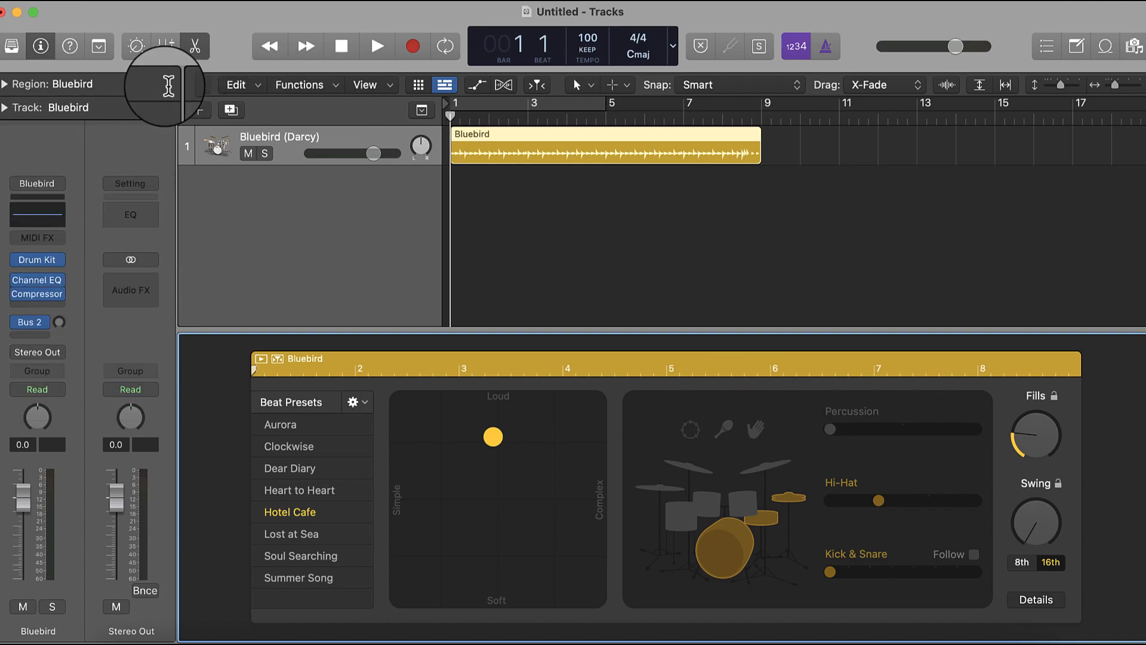
click(37, 54)
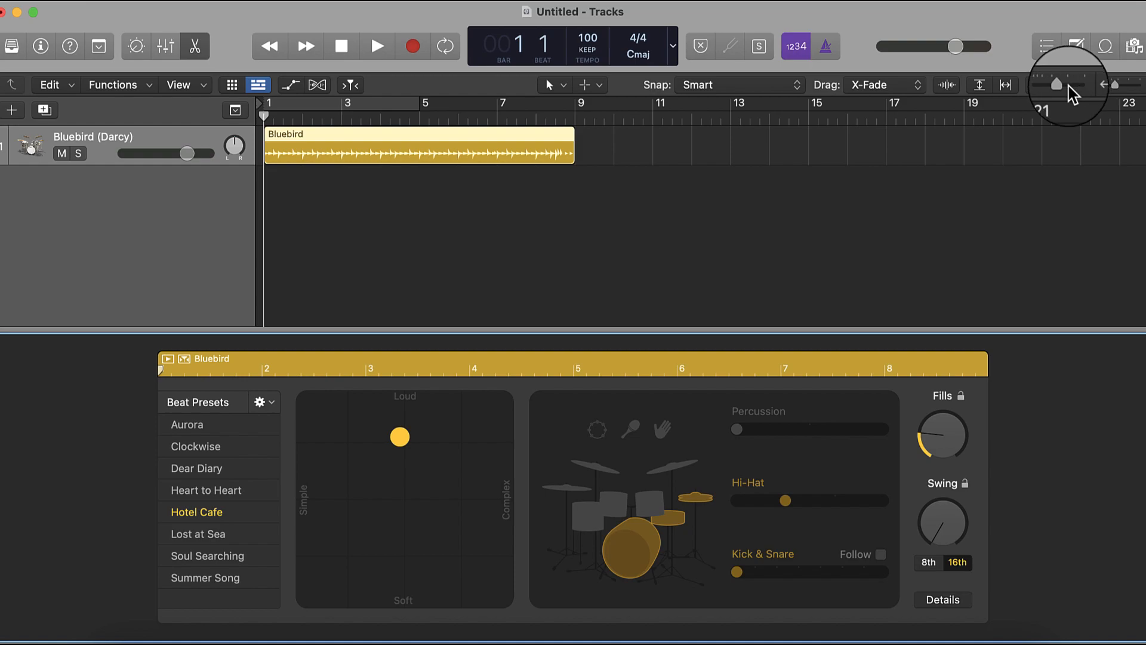
drag(1069, 87, 1077, 88)
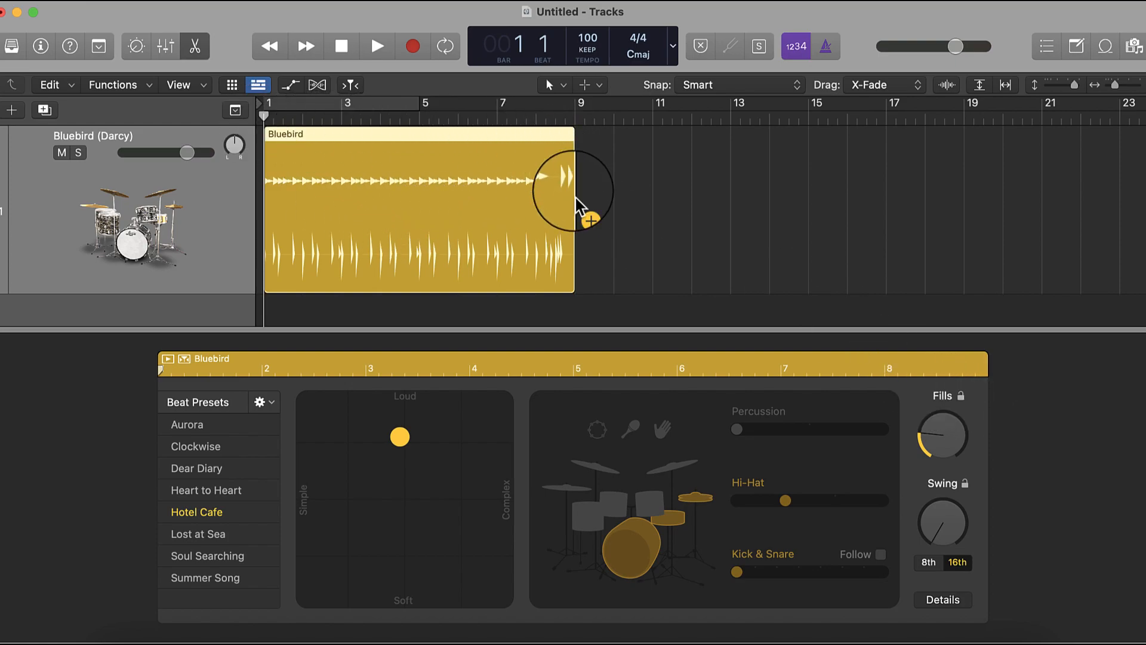
- Shorten the Bluebird region to end at bar 5, and extend it back to bar 9
drag(570, 249, 412, 247)
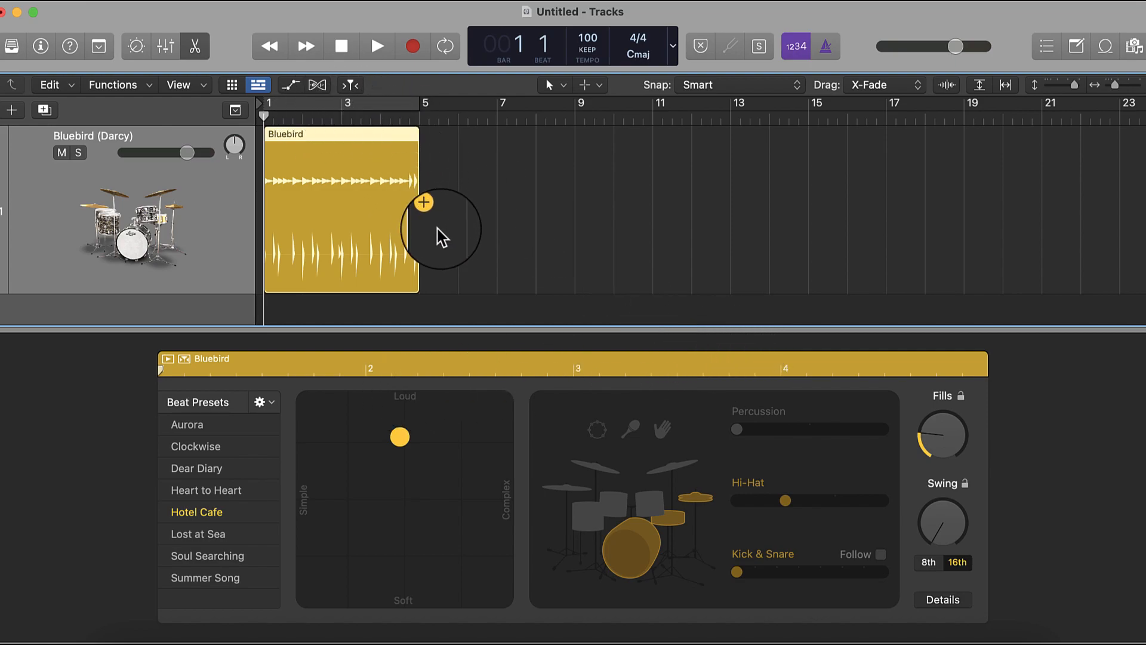
drag(413, 243, 571, 270)
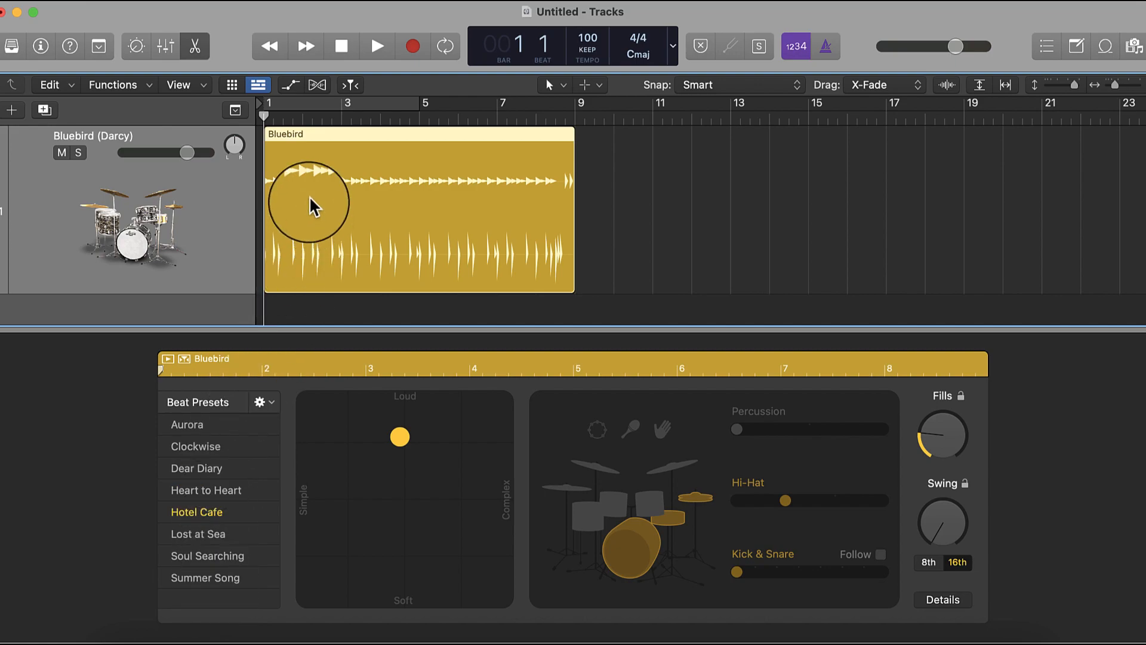
- Play the Bluebird region from bar 1 to audition the Hotel Cafe beat preset, and stop playback
click(335, 51)
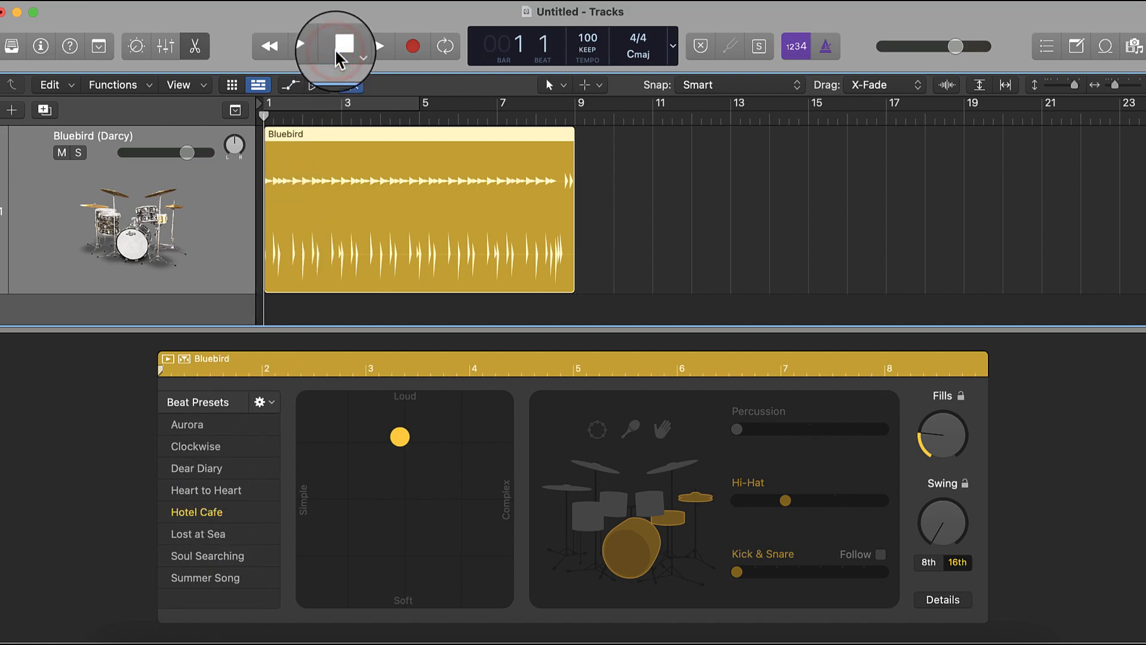
key(space)
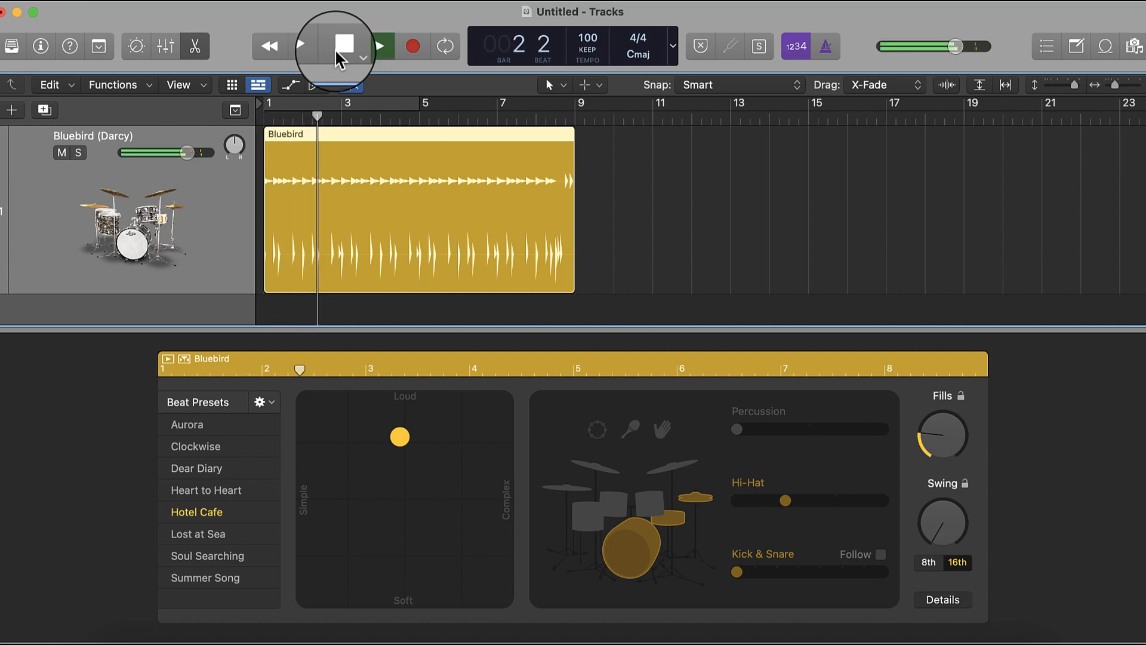
click(335, 49)
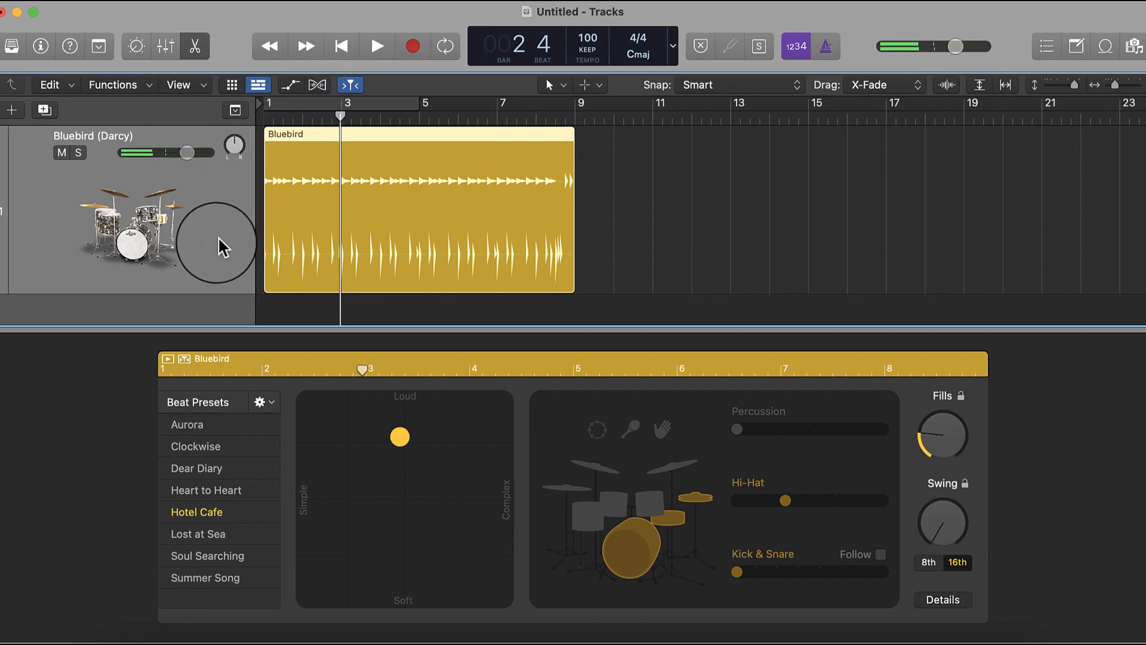
- Audition the Lost at Sea beat preset, sample Dear Diary, Soul Searching and Heart to Heart, and return to Hotel Cafe
click(227, 469)
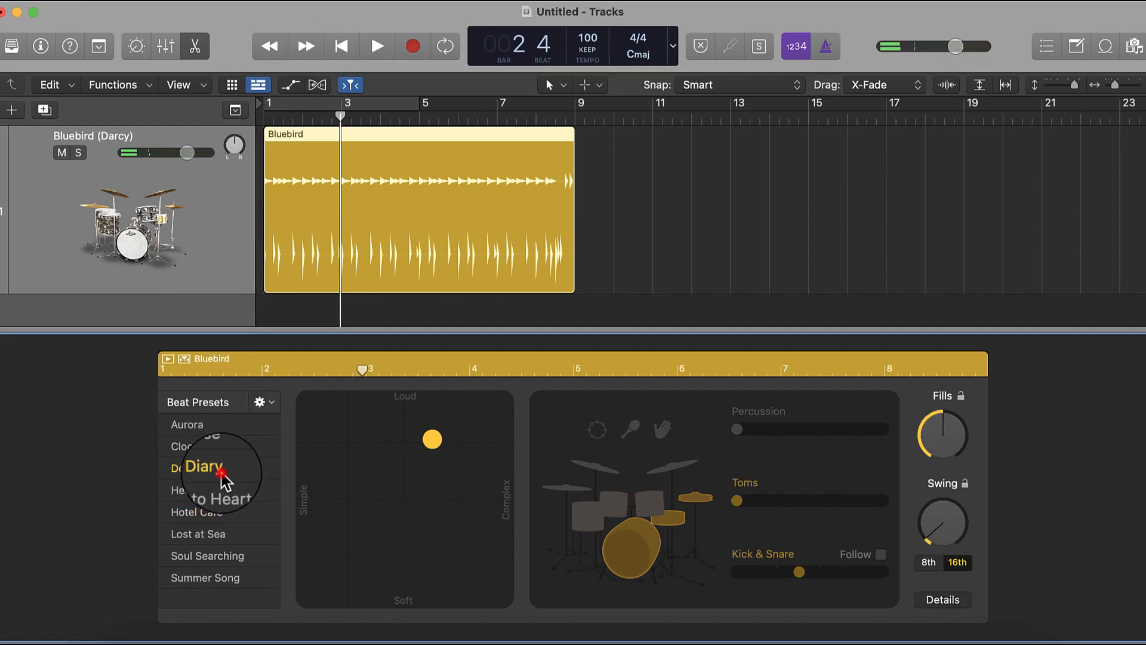
click(233, 532)
key(space)
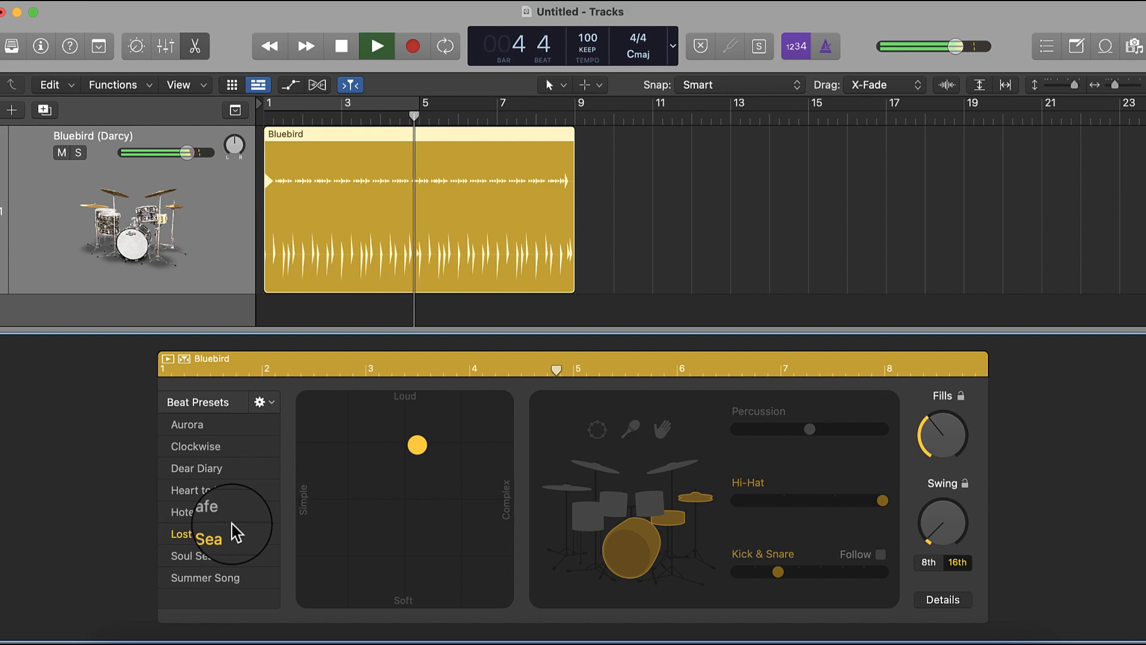
key(space)
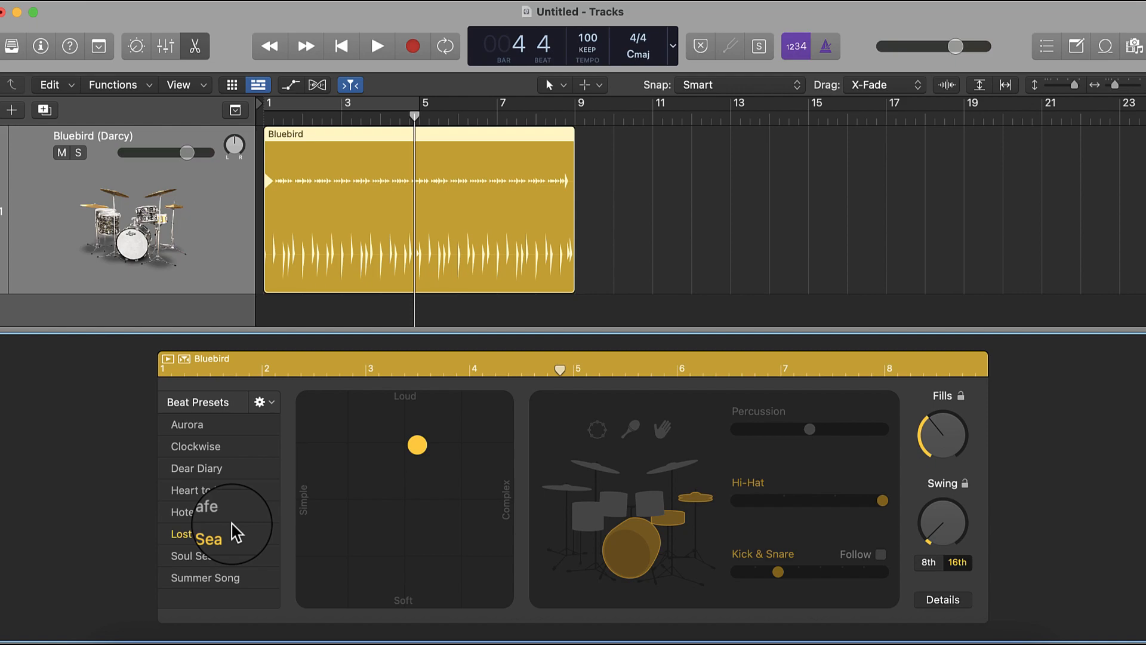
click(242, 559)
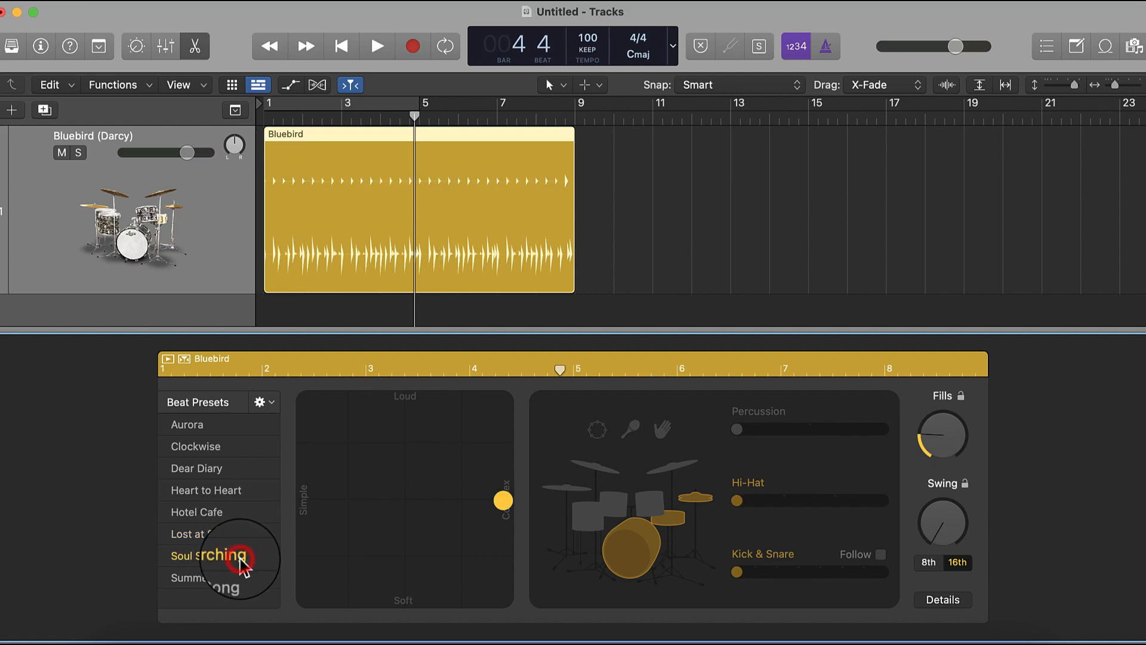
click(218, 495)
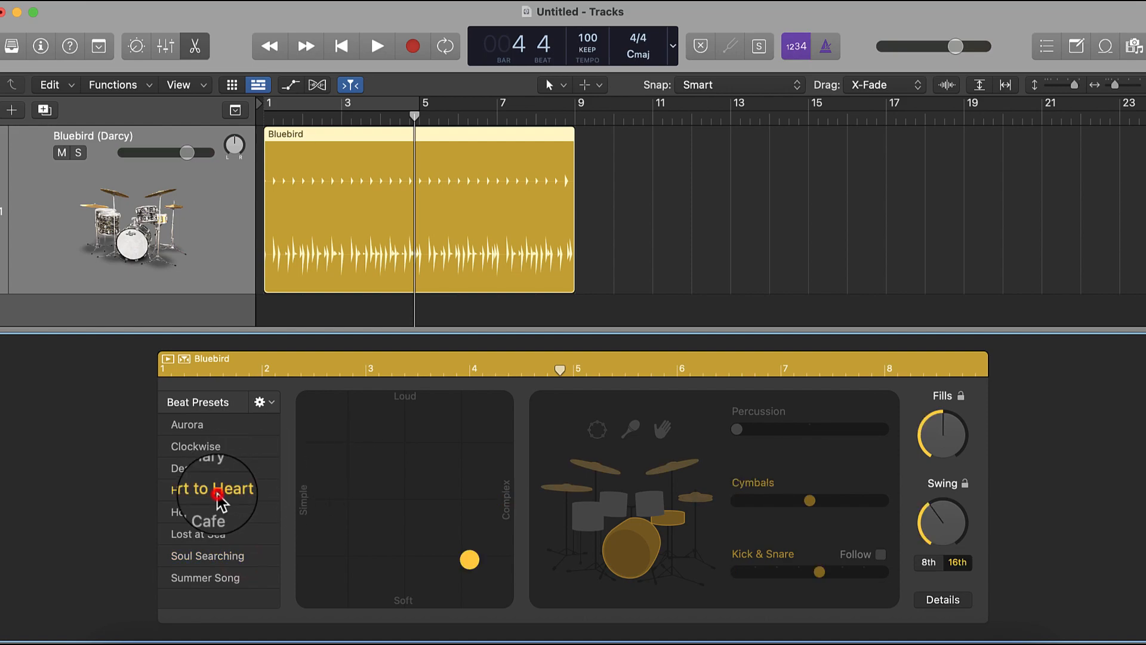
click(206, 515)
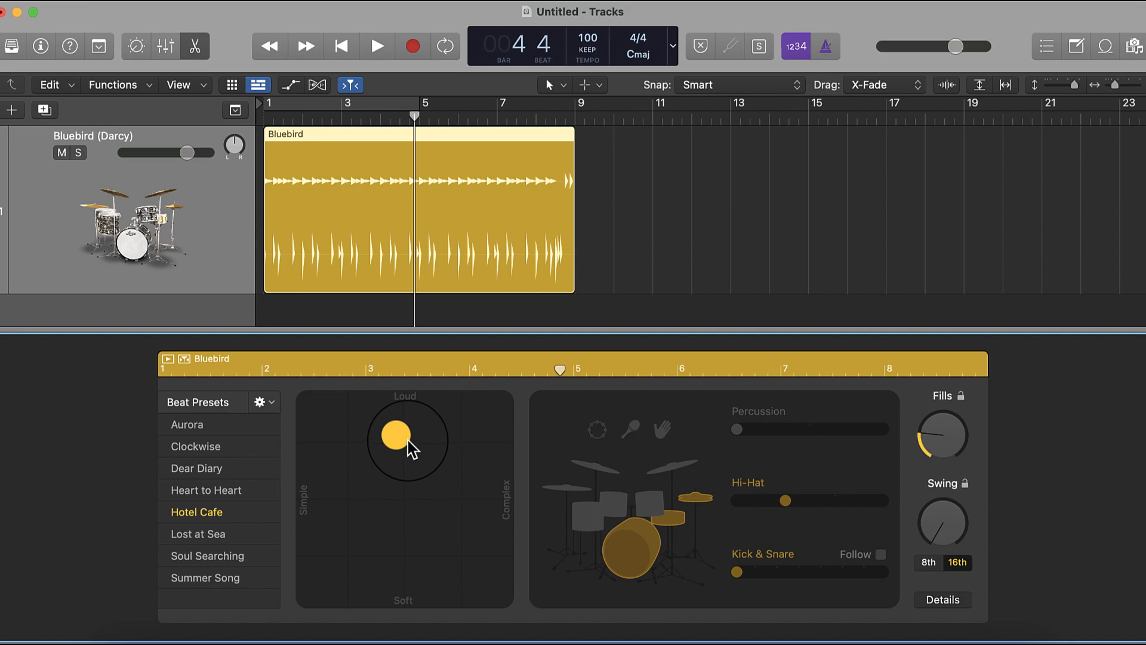
- Make the drum pattern more complex while keeping it loud, and audition the region from bar 1
drag(412, 450, 473, 452)
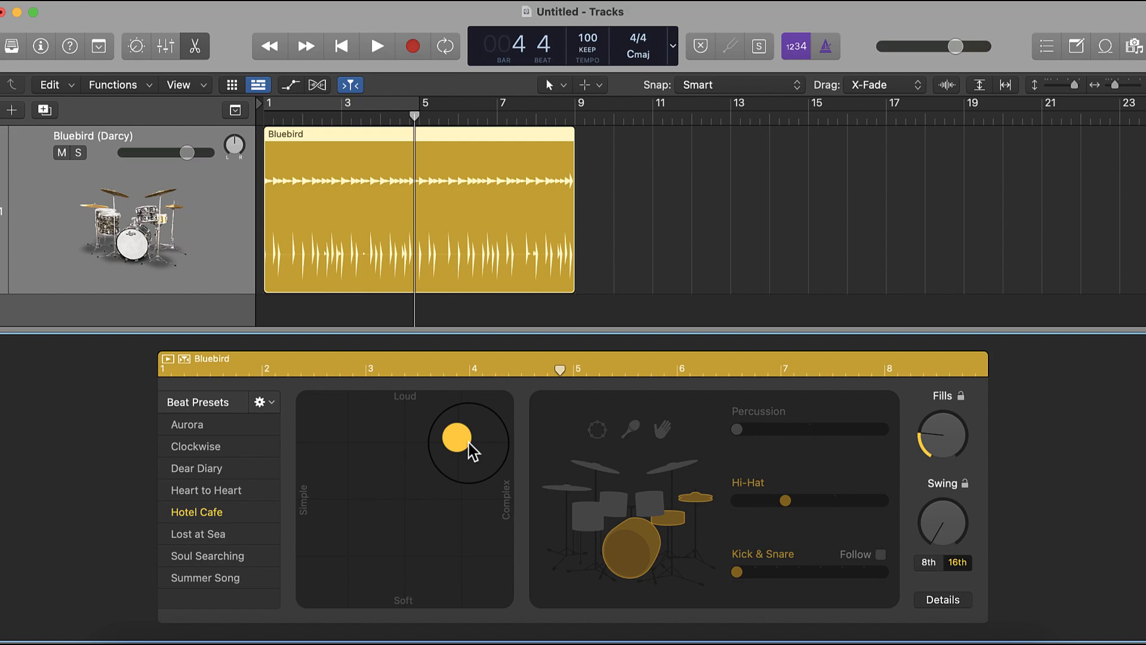
key(space)
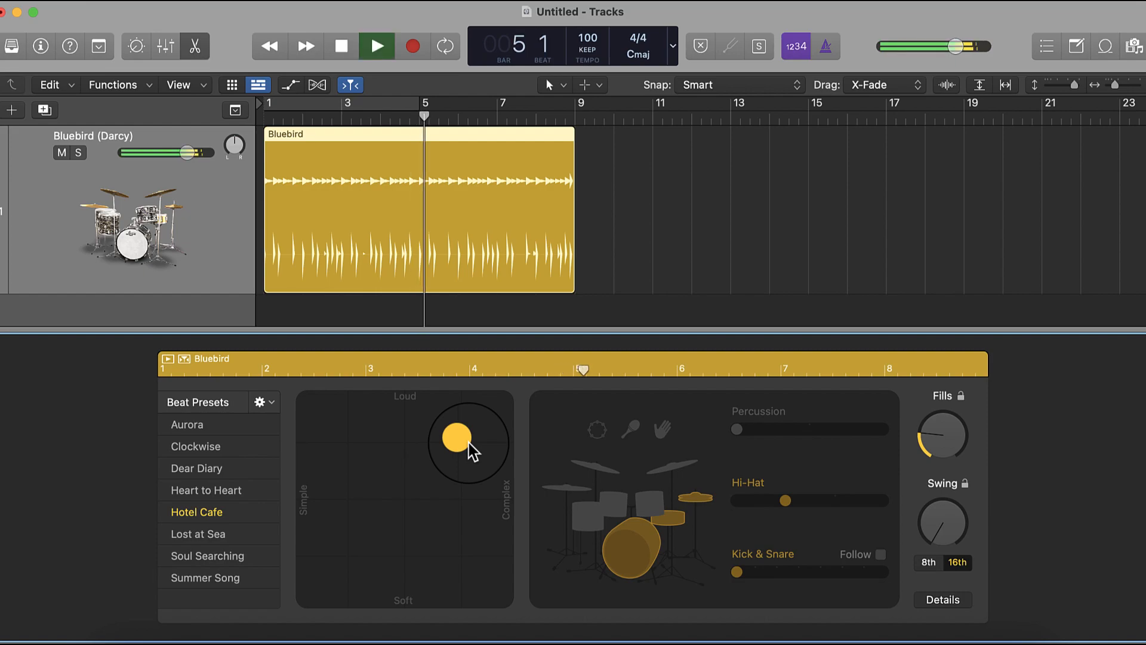
click(341, 48)
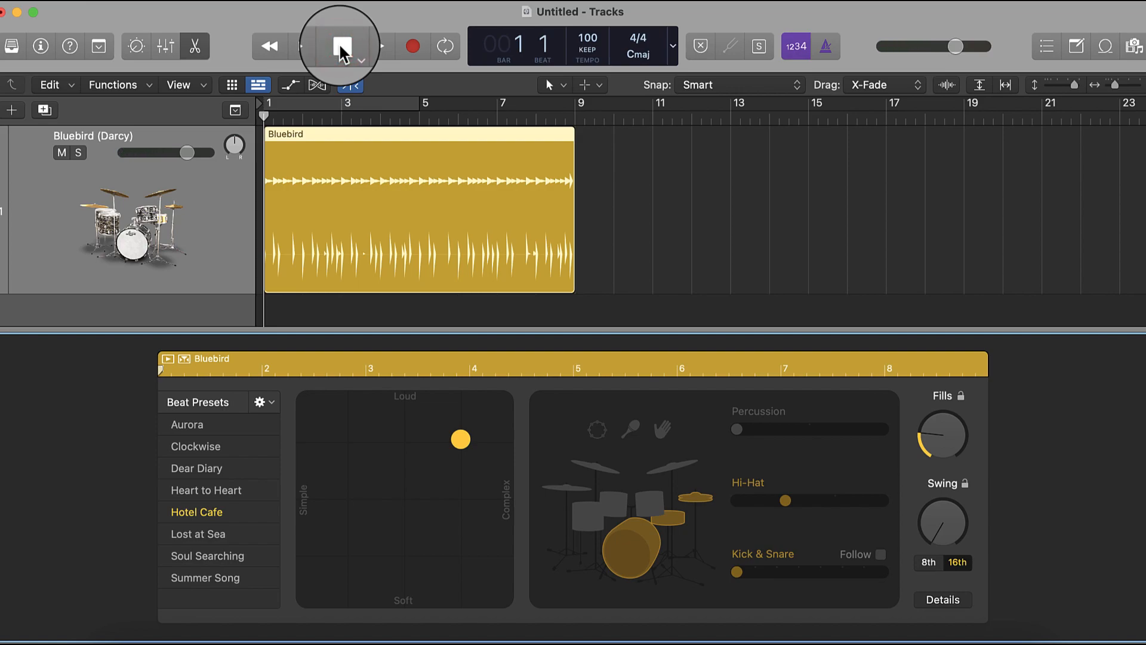
key(space)
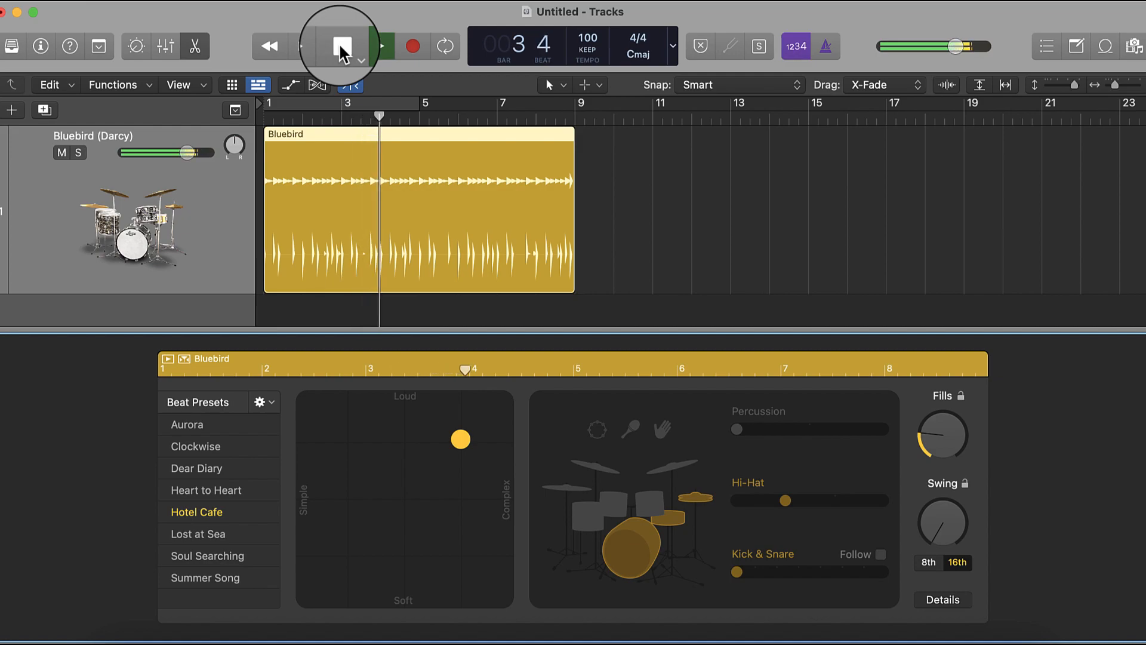
click(342, 47)
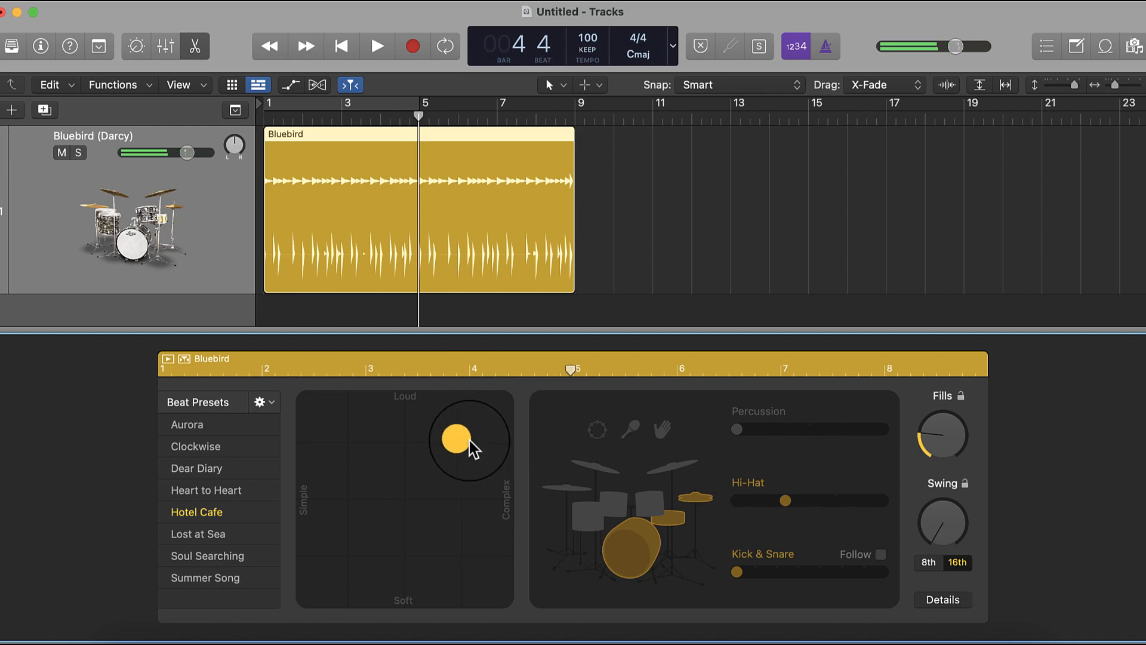
- Make the loud drum pattern much simpler, and audition the region from bar 1
drag(460, 443, 341, 443)
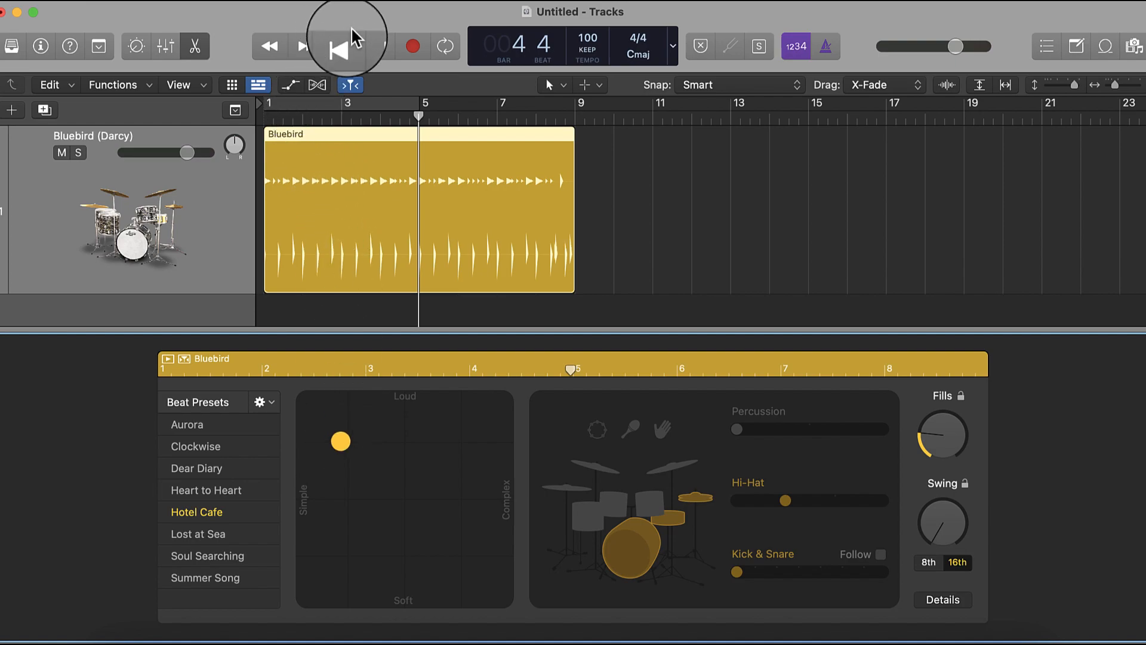
click(338, 50)
key(space)
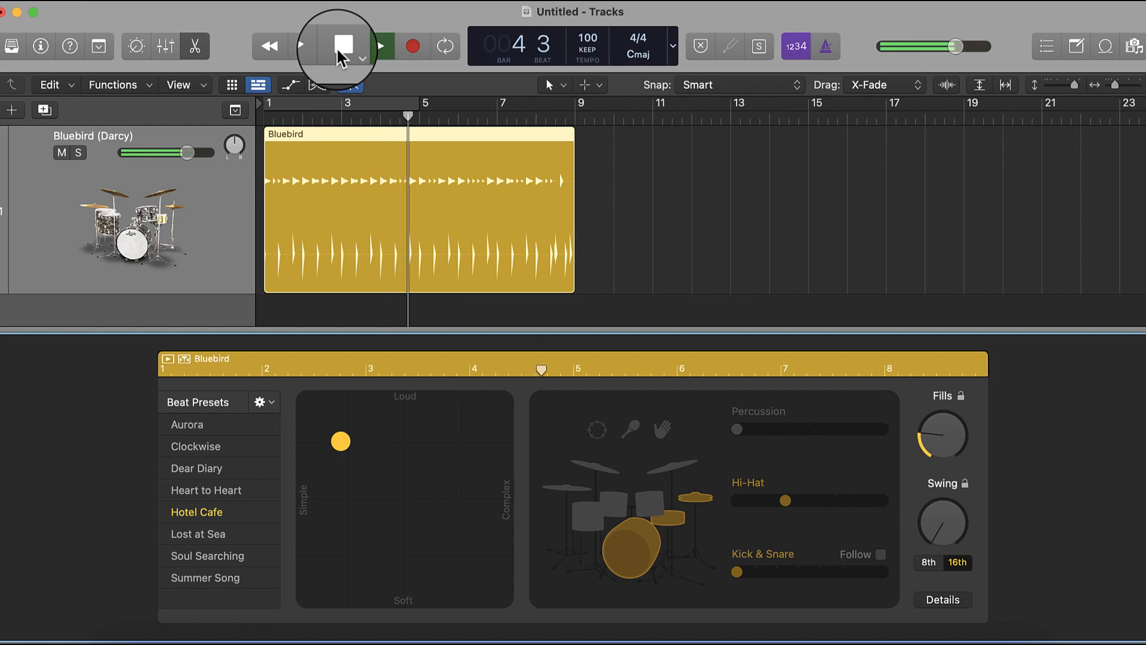
click(335, 47)
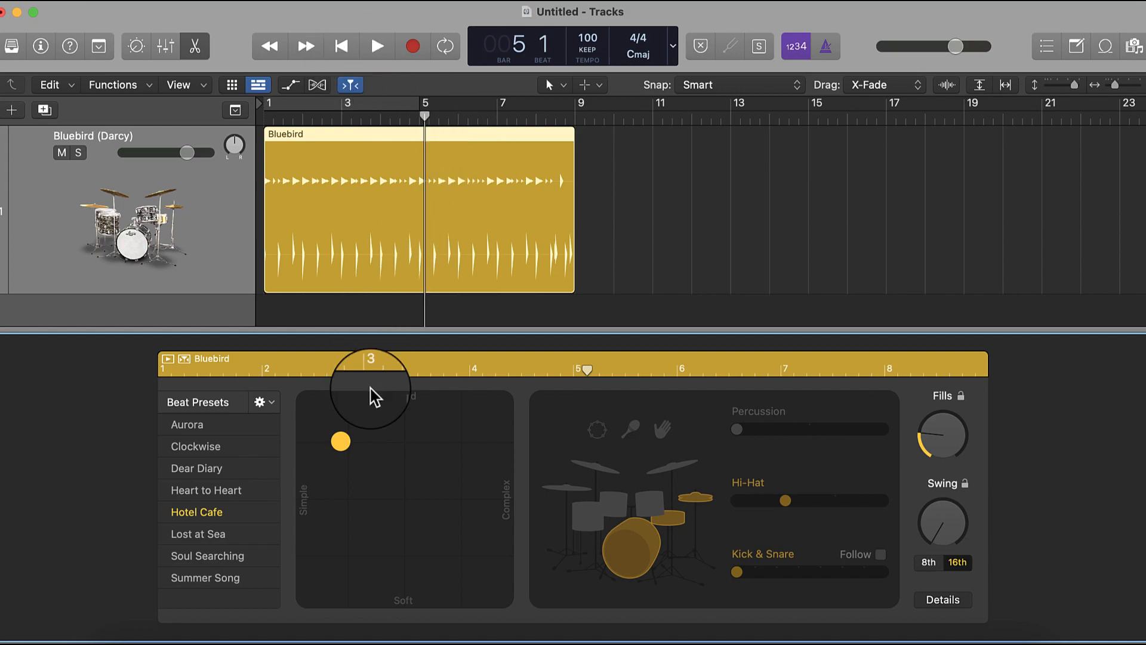
- Make the simple drum pattern soft, and audition the region from bar 1
click(342, 443)
drag(343, 444, 346, 550)
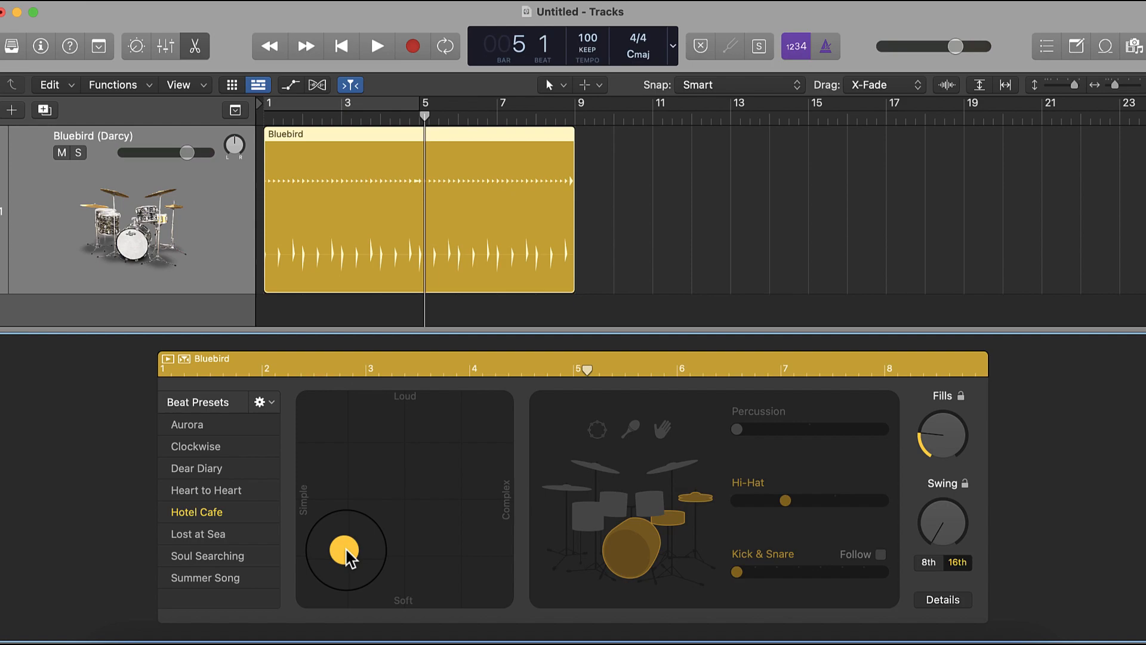
click(347, 550)
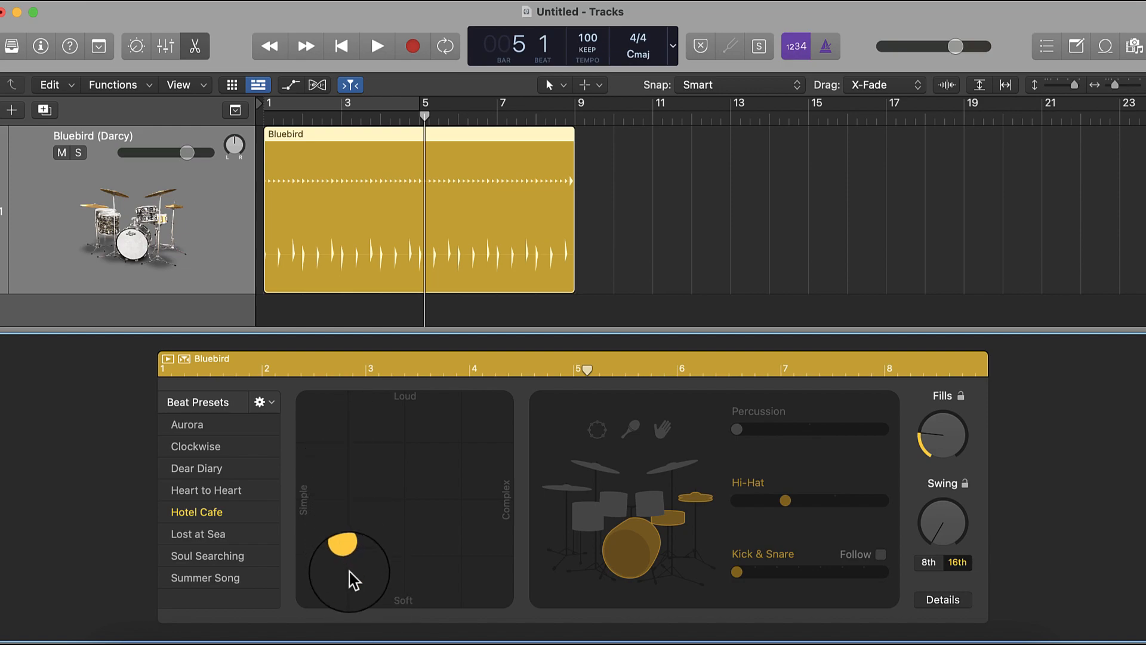
drag(355, 561, 355, 567)
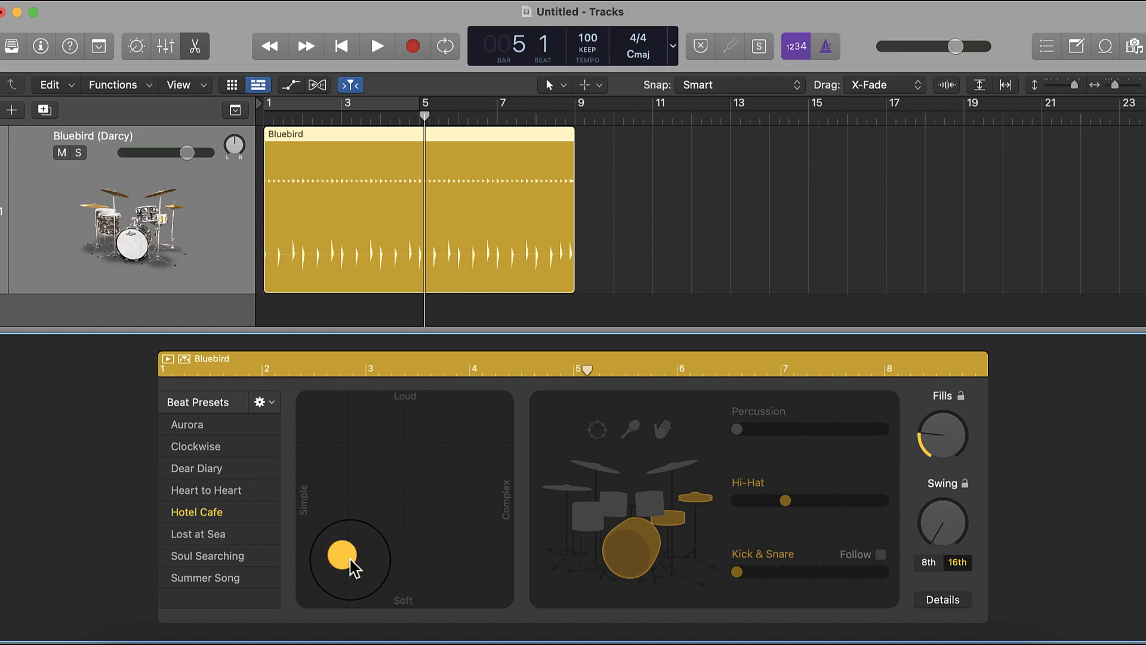
click(334, 46)
key(space)
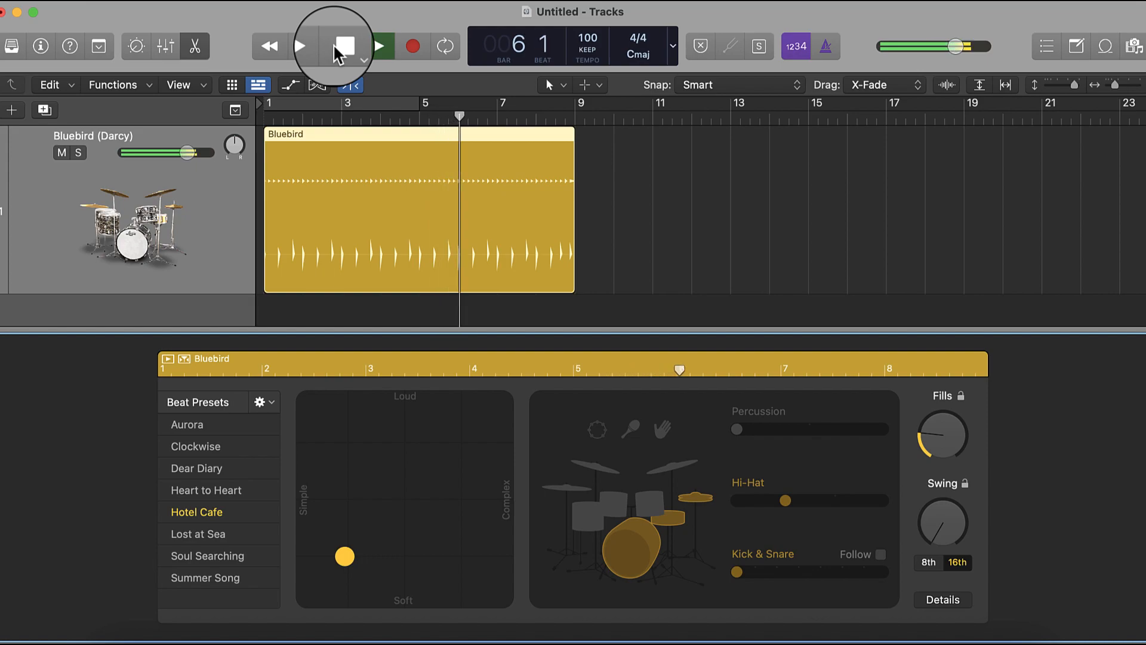
click(339, 52)
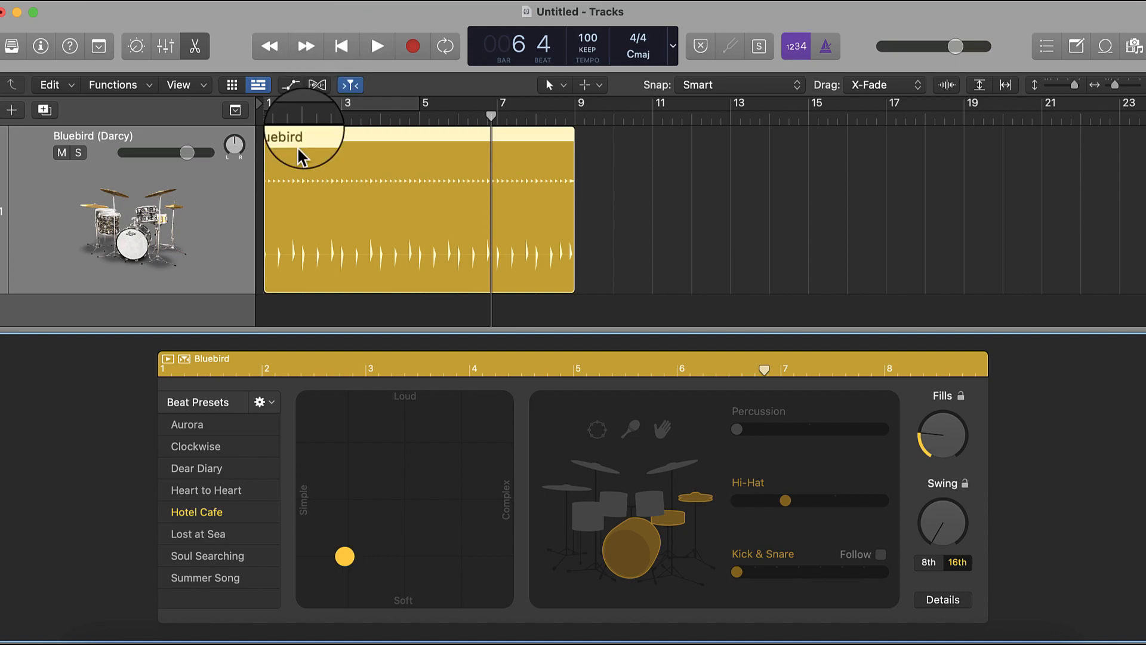
- Make the soft drum pattern complex, and turn off the kick and snare while keeping the hi-hat active
drag(350, 563, 470, 559)
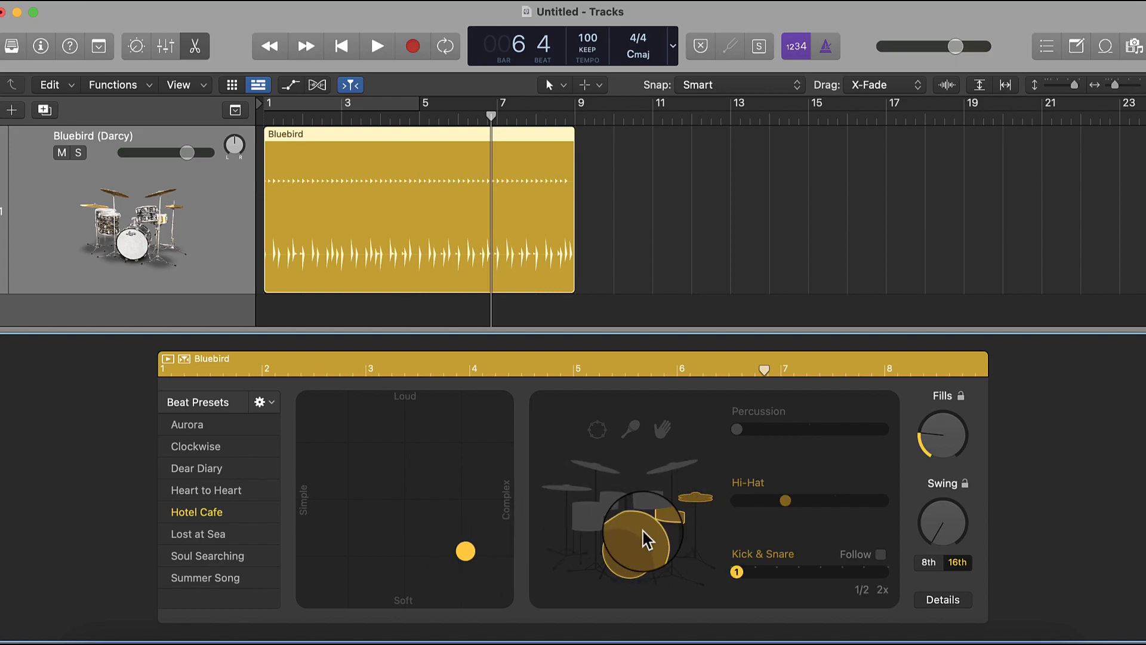
click(640, 552)
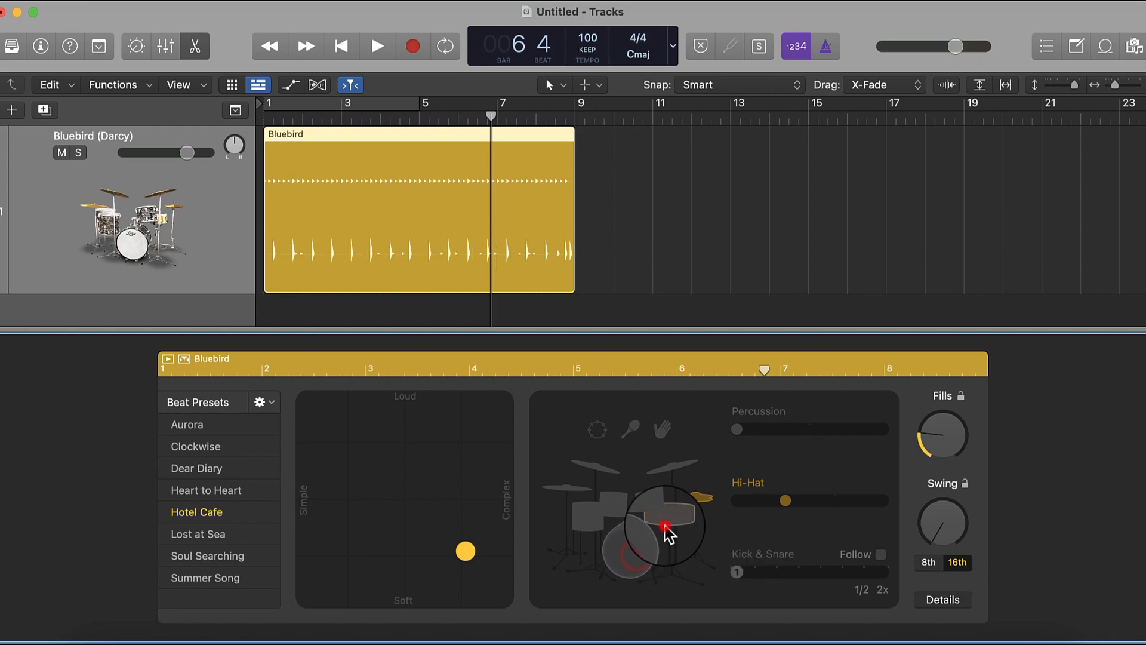
click(696, 498)
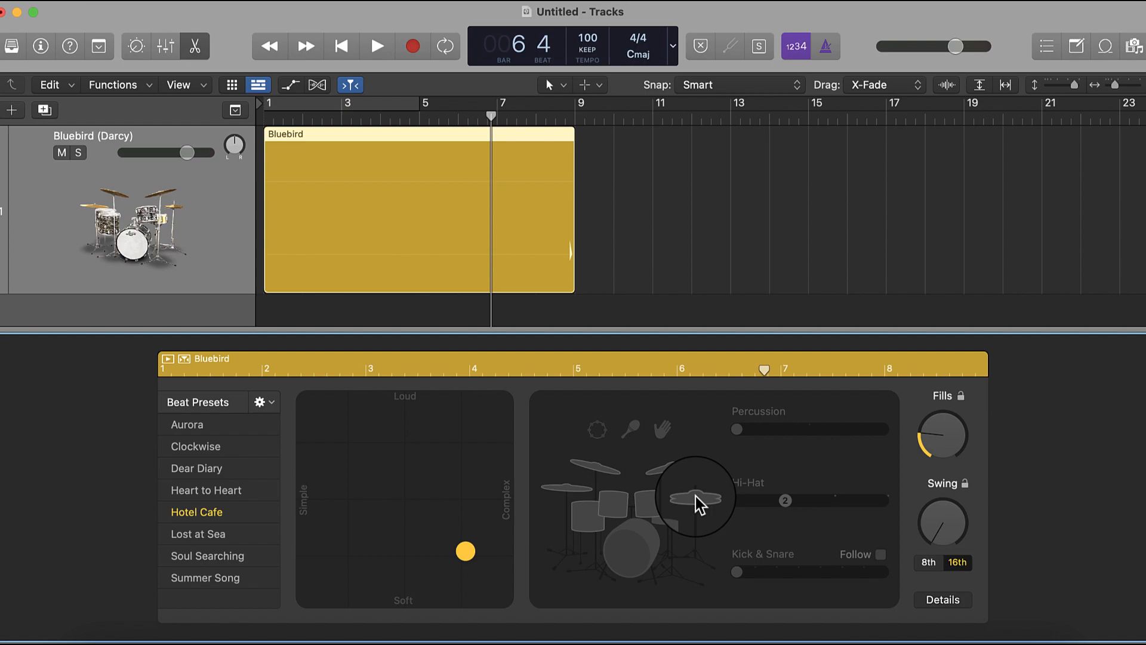
click(696, 496)
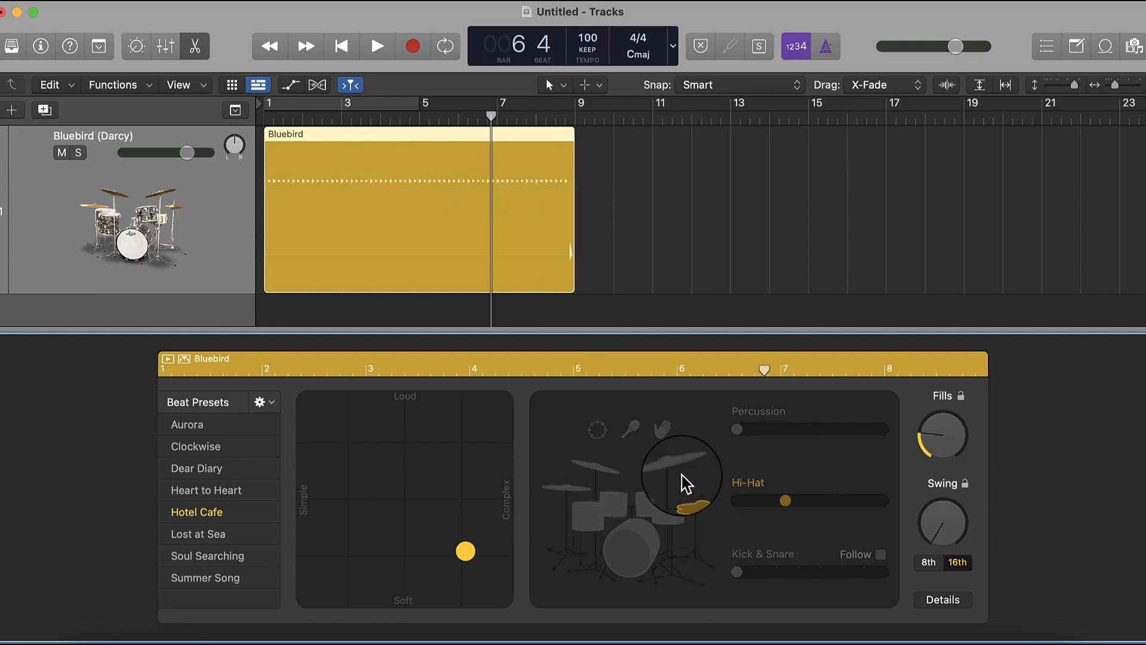
- Compare the cymbals and toms in place of the hi-hat, and leave the toms active
click(664, 466)
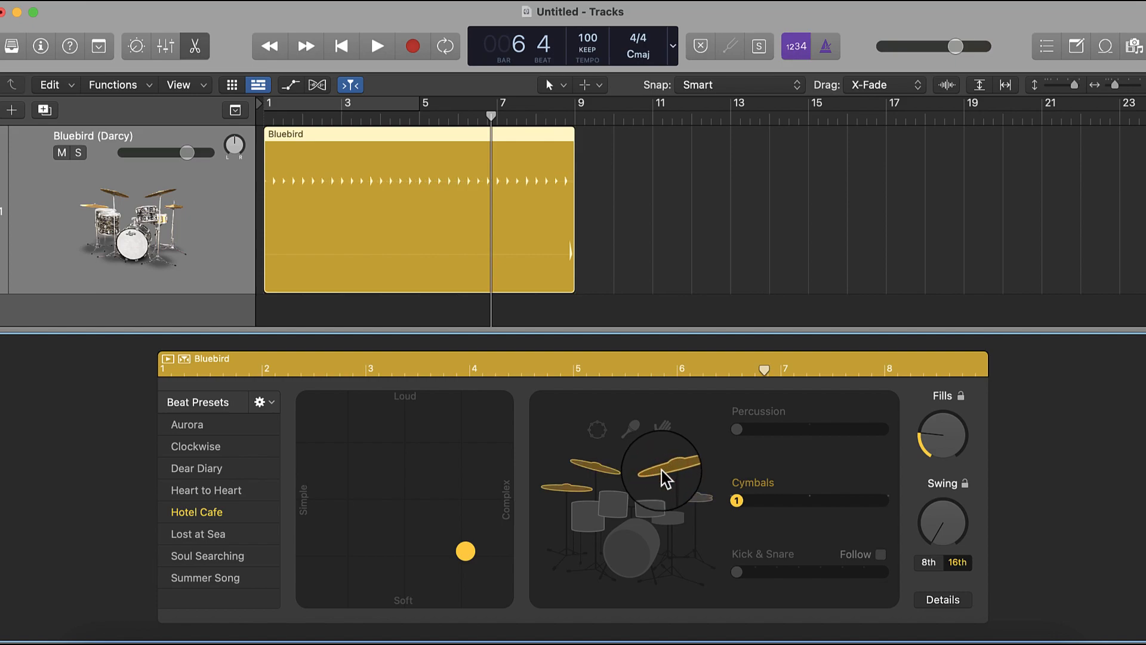
click(655, 508)
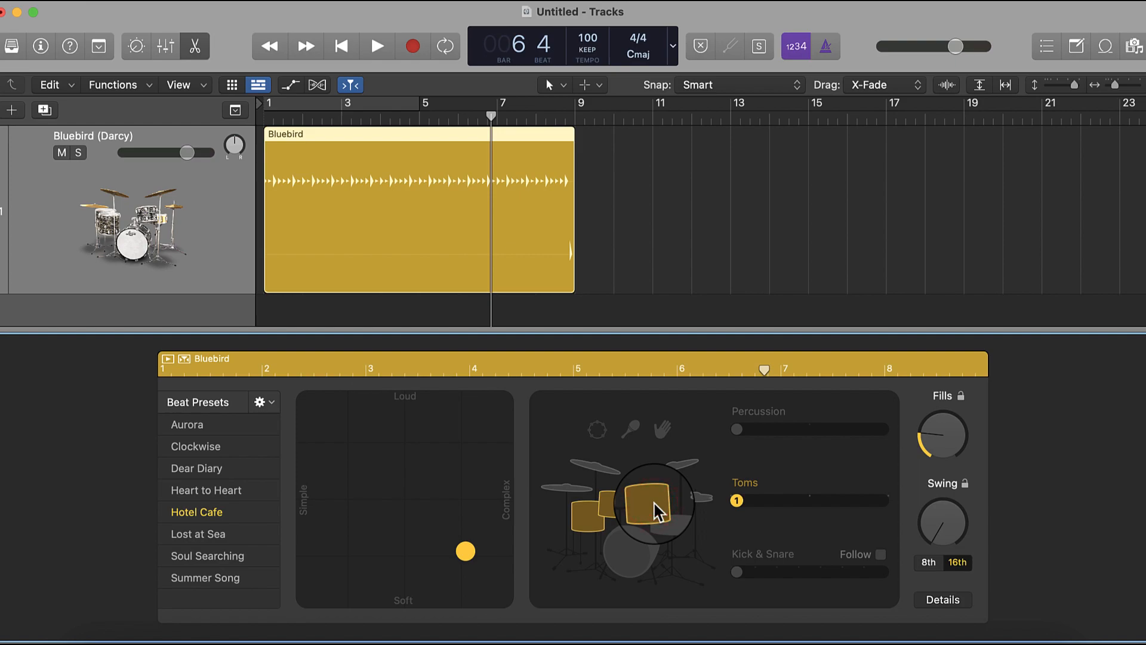
click(679, 472)
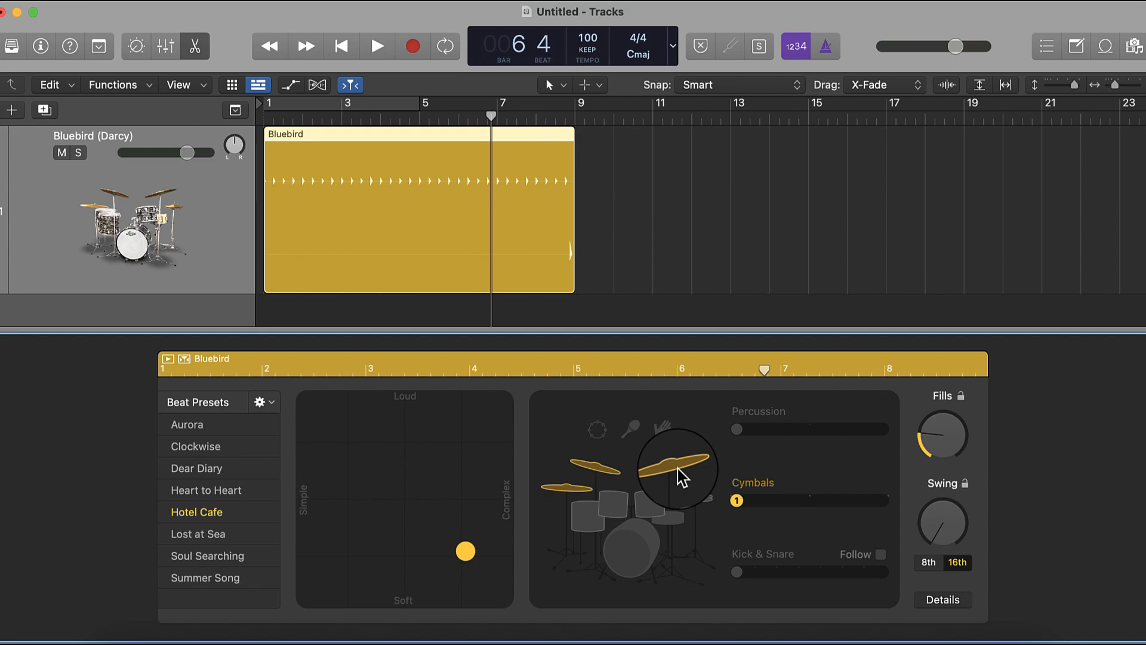
click(644, 508)
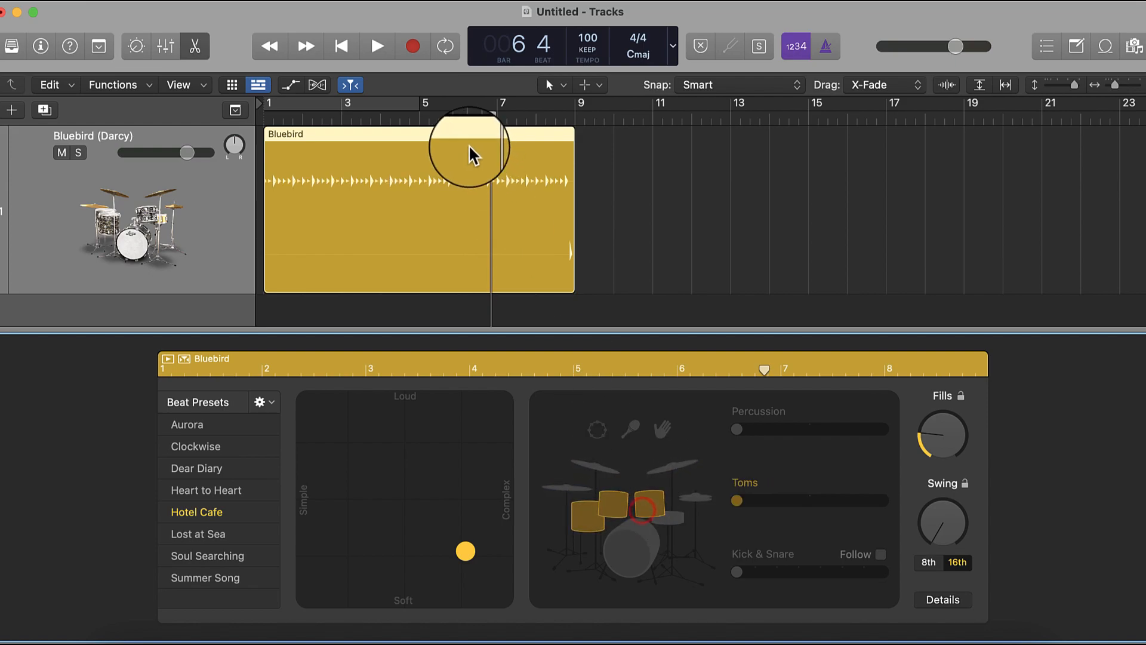
- Return the playhead to bar 1 and turn the kick and snare back on alongside the toms
click(356, 60)
click(633, 552)
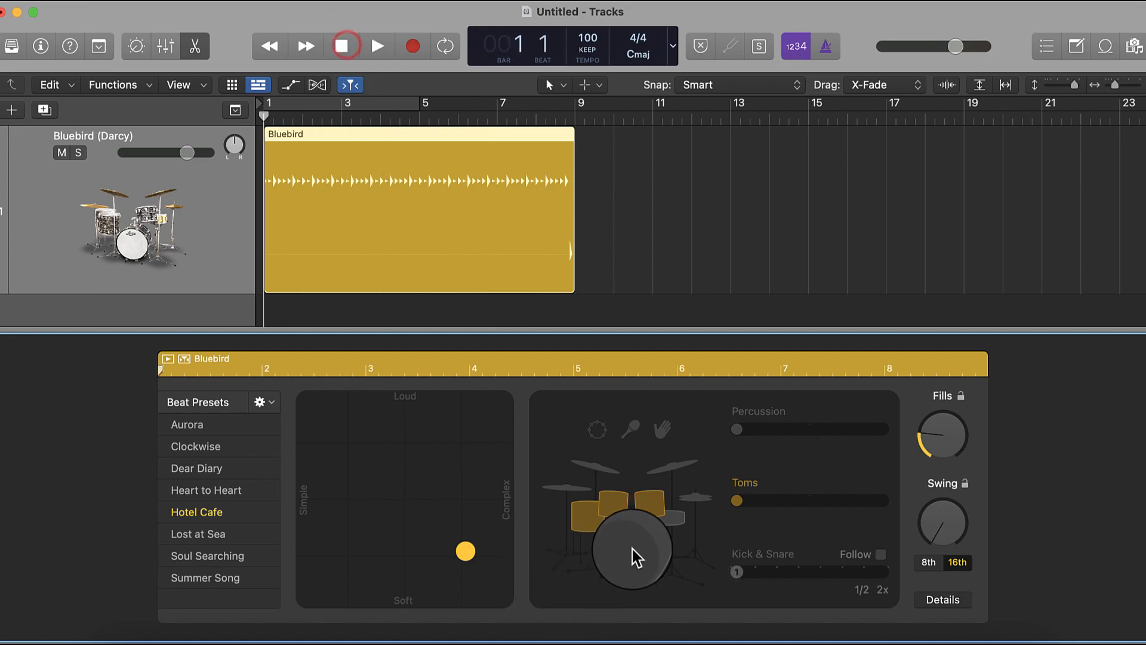
click(675, 534)
- Make the pattern fairly loud with medium complexity, and audition the region from bar 1
drag(465, 551, 401, 442)
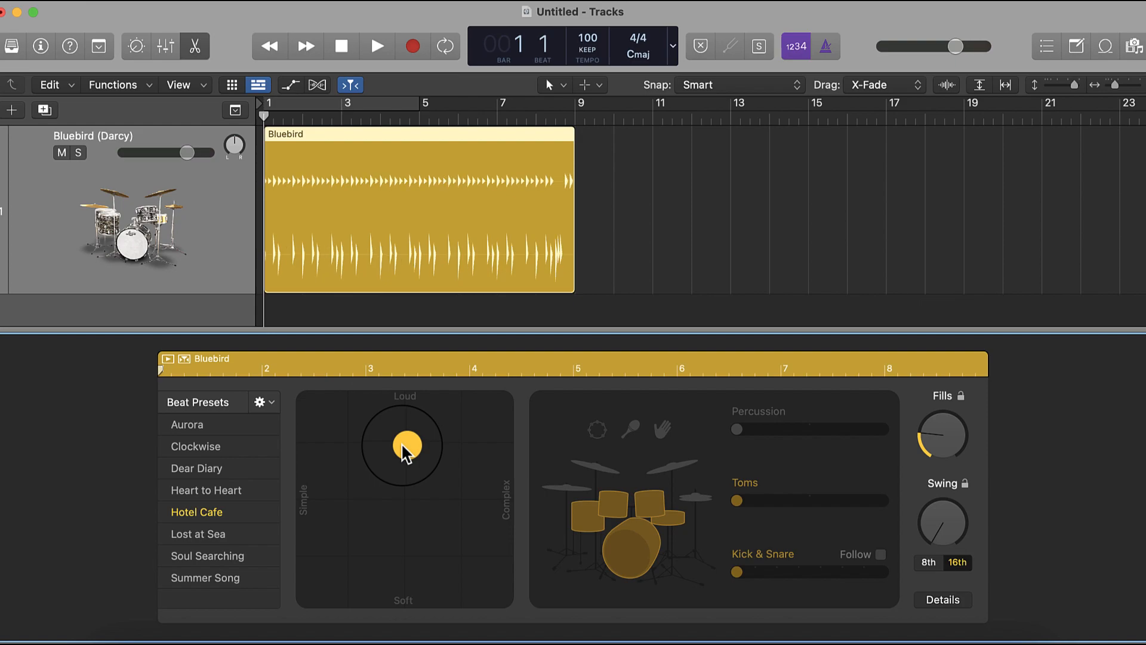
click(333, 33)
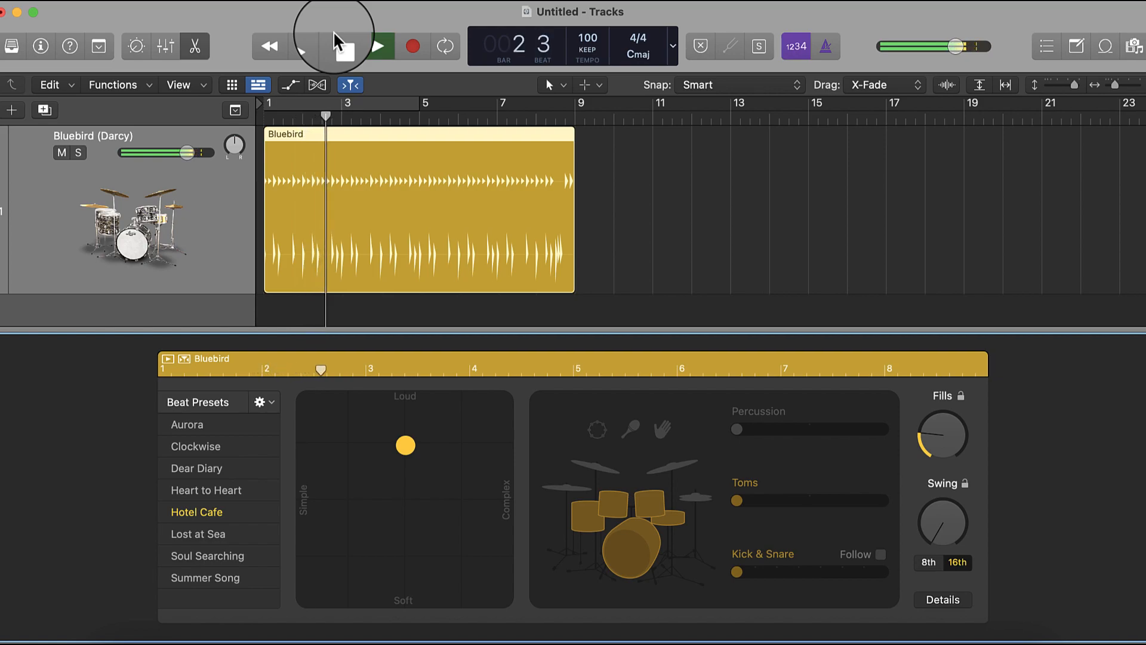
click(333, 31)
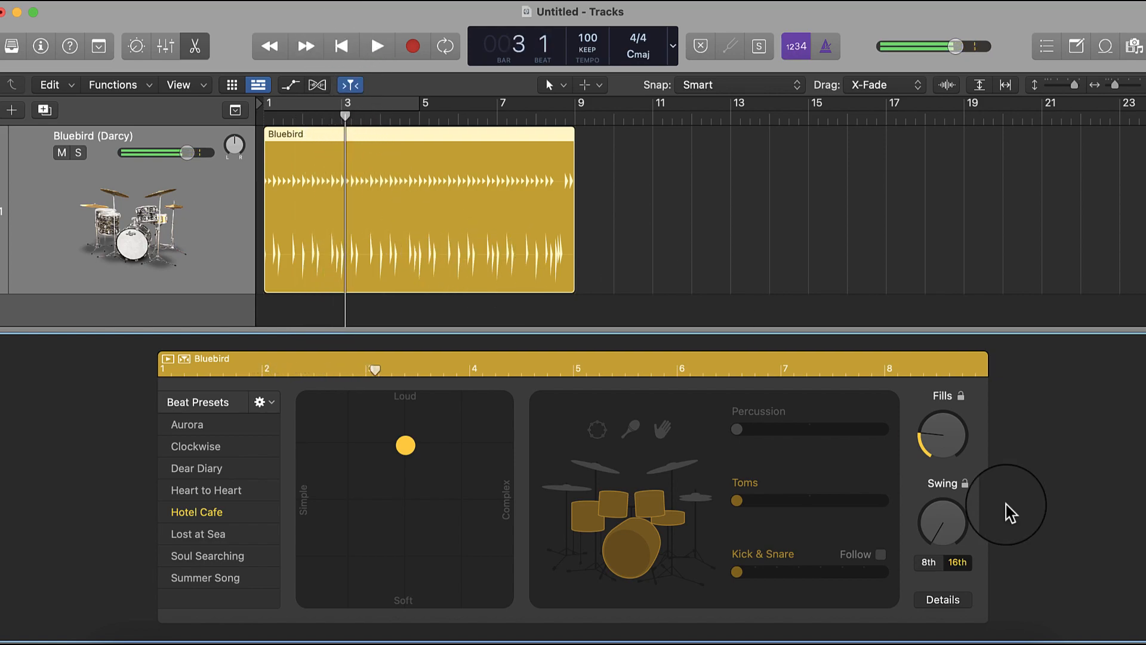
- Activate the cymbals in place of the toms, and audition the region from the current position
click(678, 472)
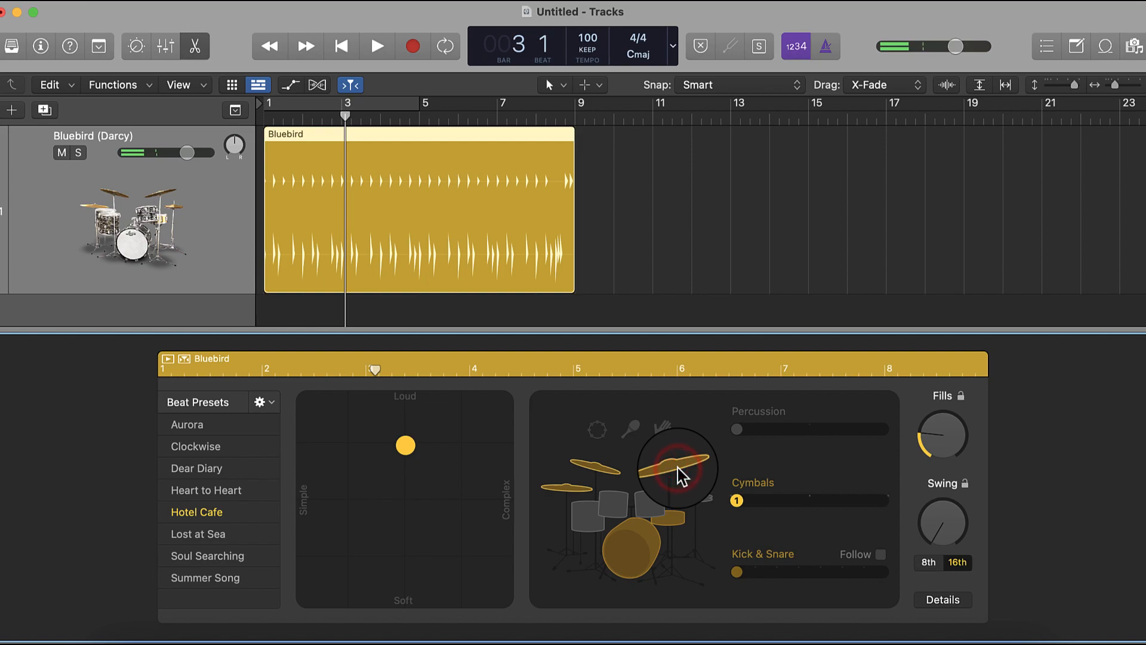
key(space)
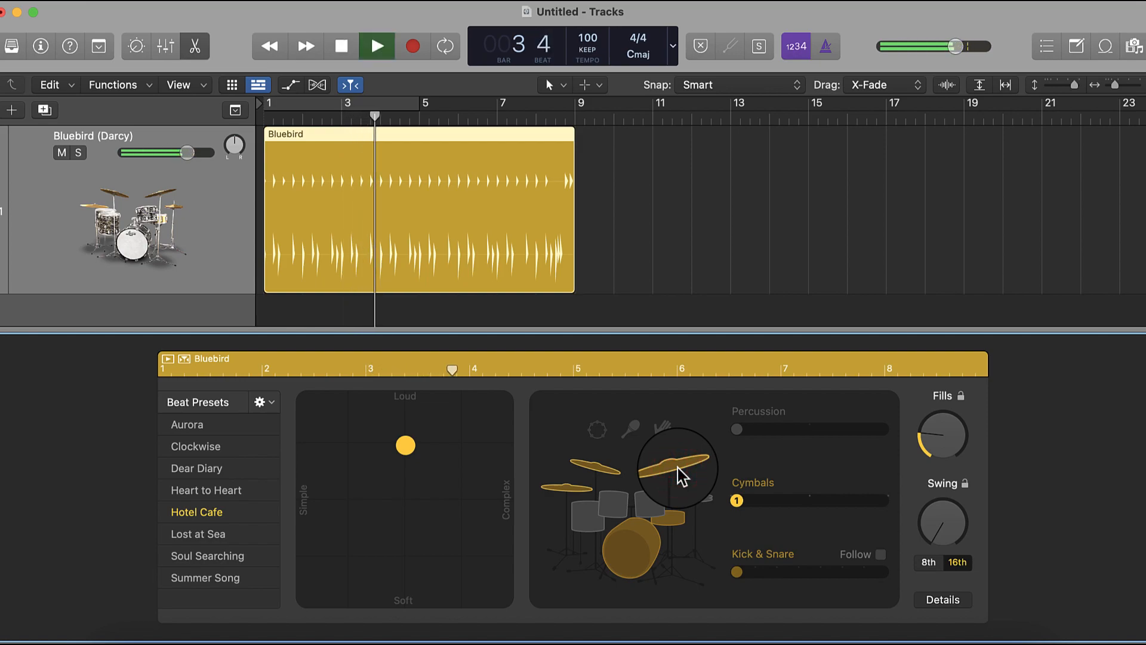
key(space)
- Switch the kit from the cymbals to the hi-hat
click(691, 506)
click(688, 492)
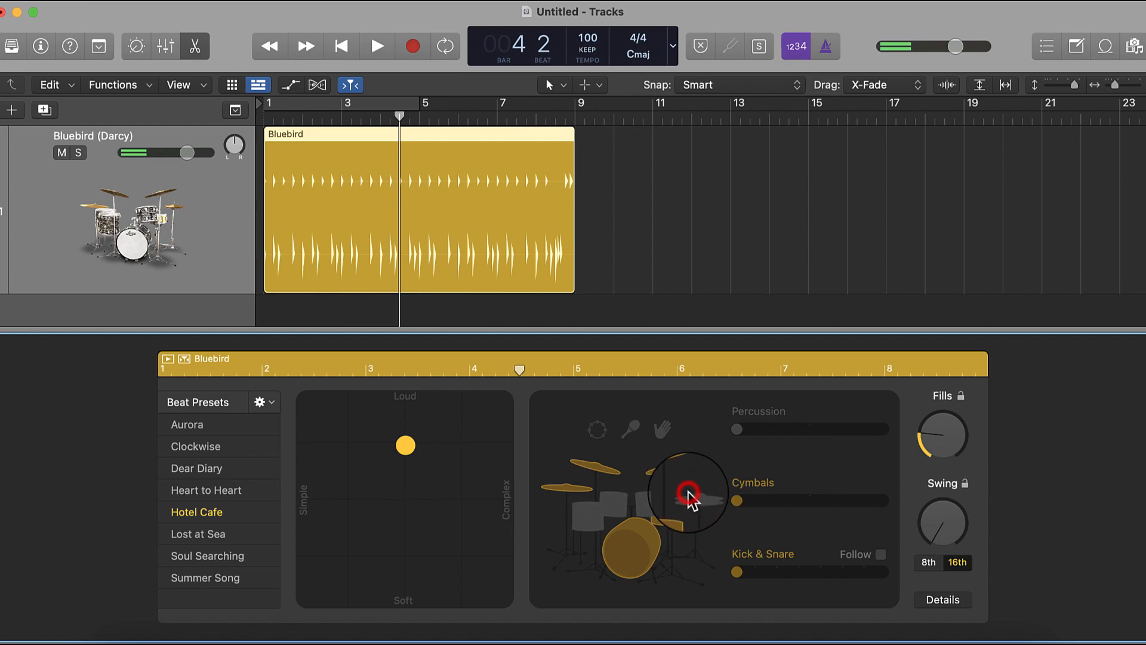
click(706, 503)
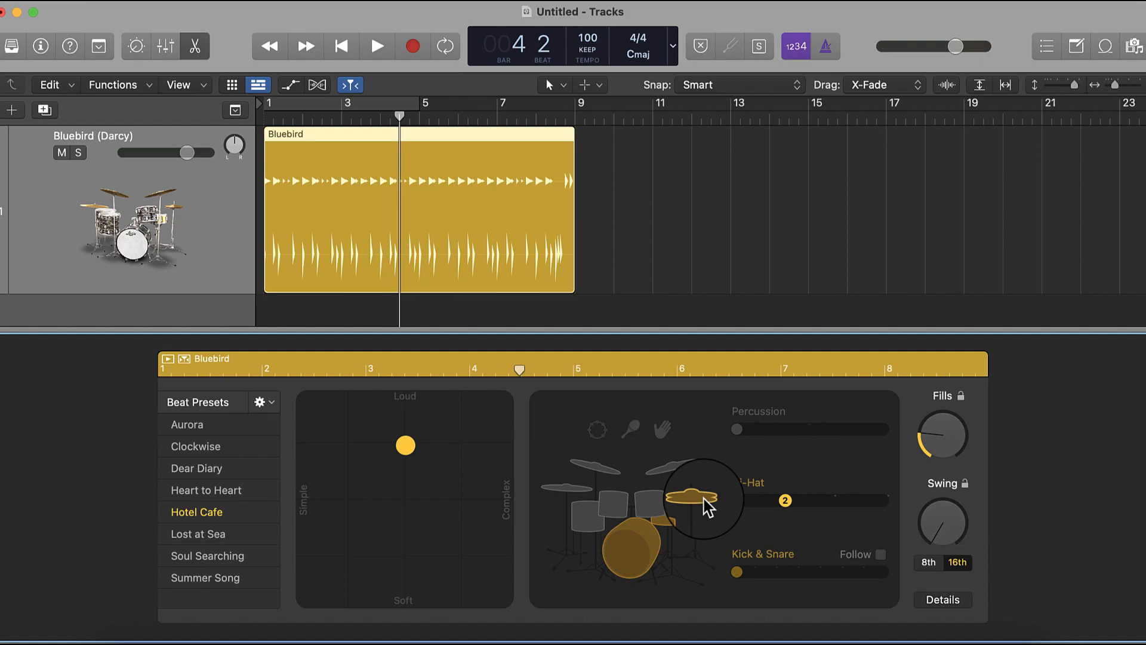
- Step through the hi-hat pattern variations from the first up to 4, and audition variation 4
click(738, 502)
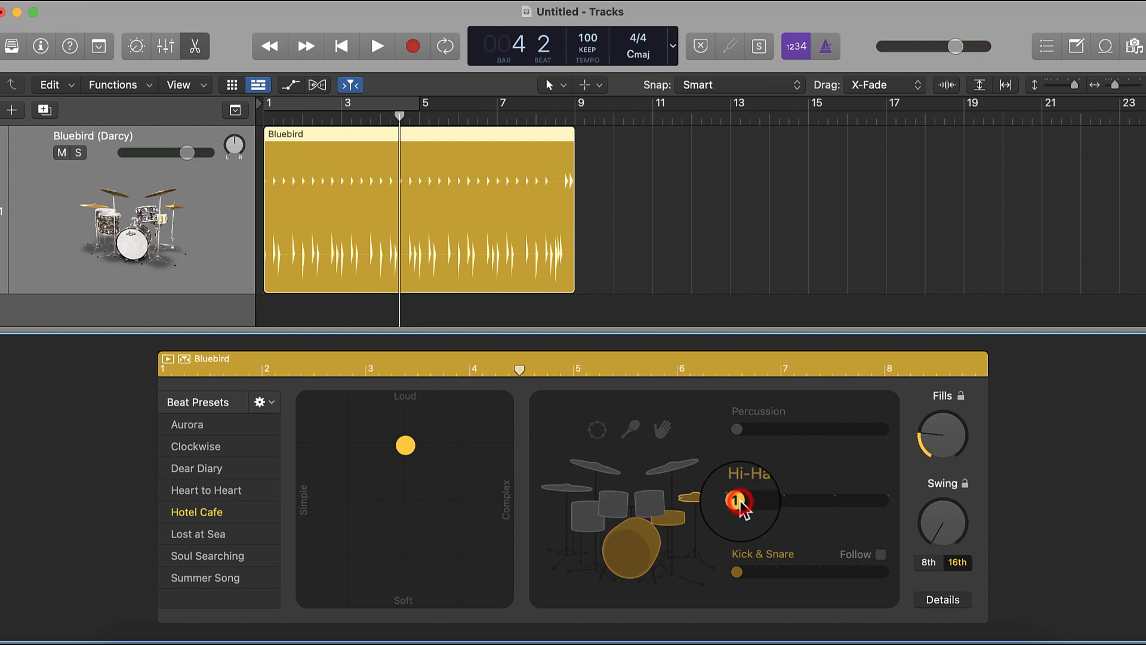
click(786, 501)
click(833, 501)
click(883, 501)
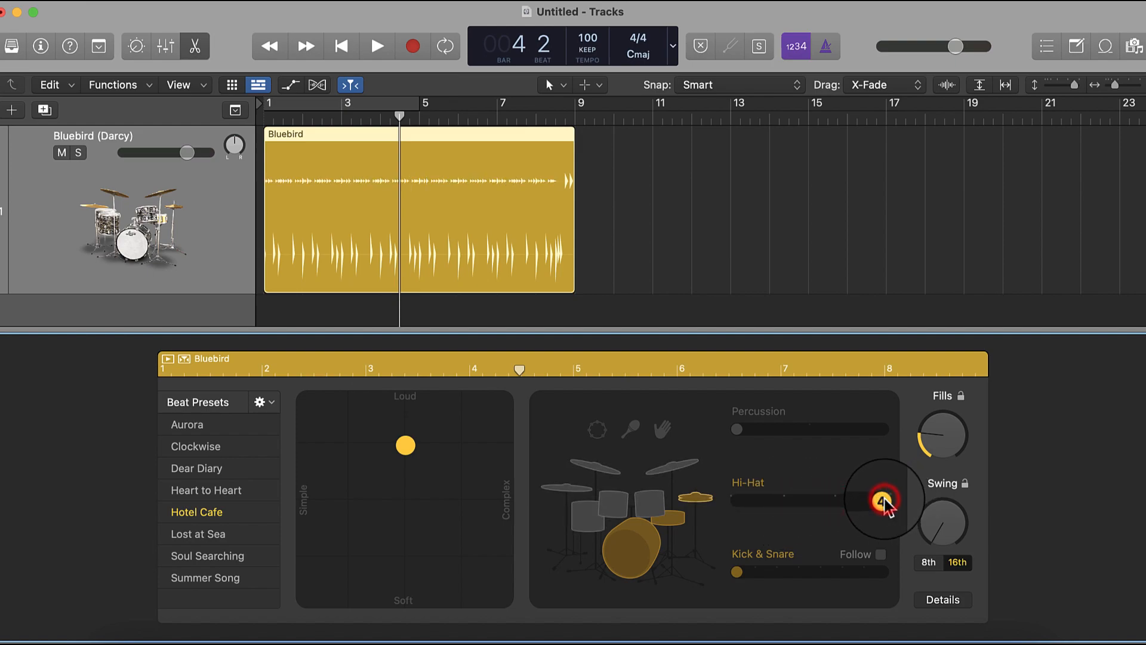
key(space)
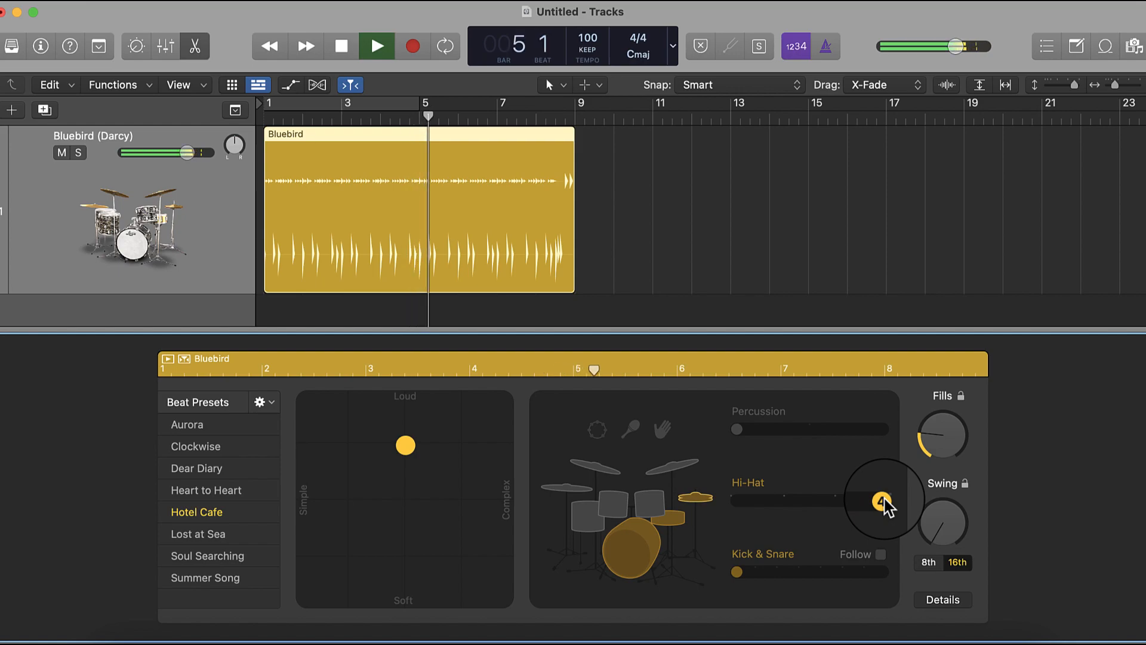
key(space)
- Audition the hi-hat with pattern variation 3, and compare it with variation 2
click(834, 500)
key(space)
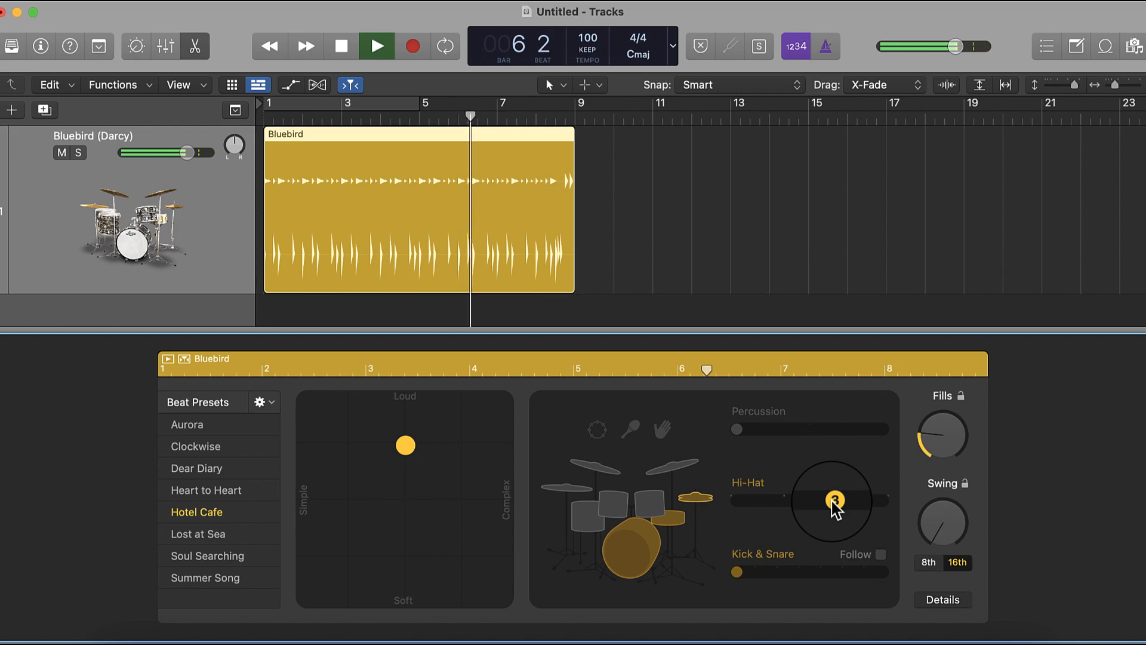
key(space)
click(783, 503)
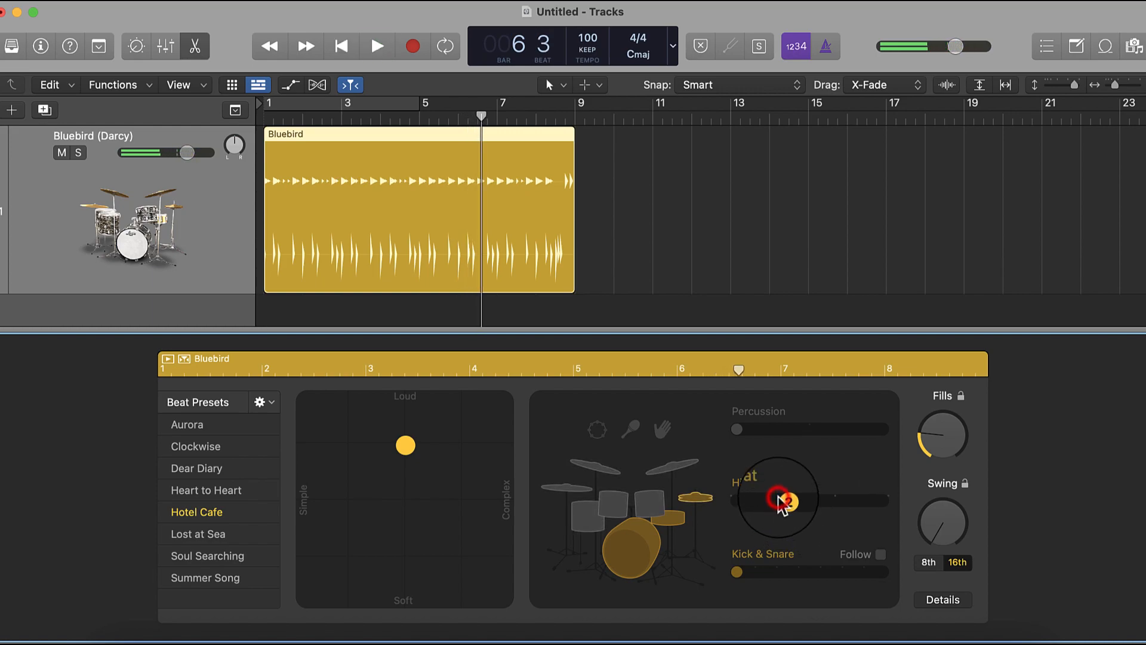
key(space)
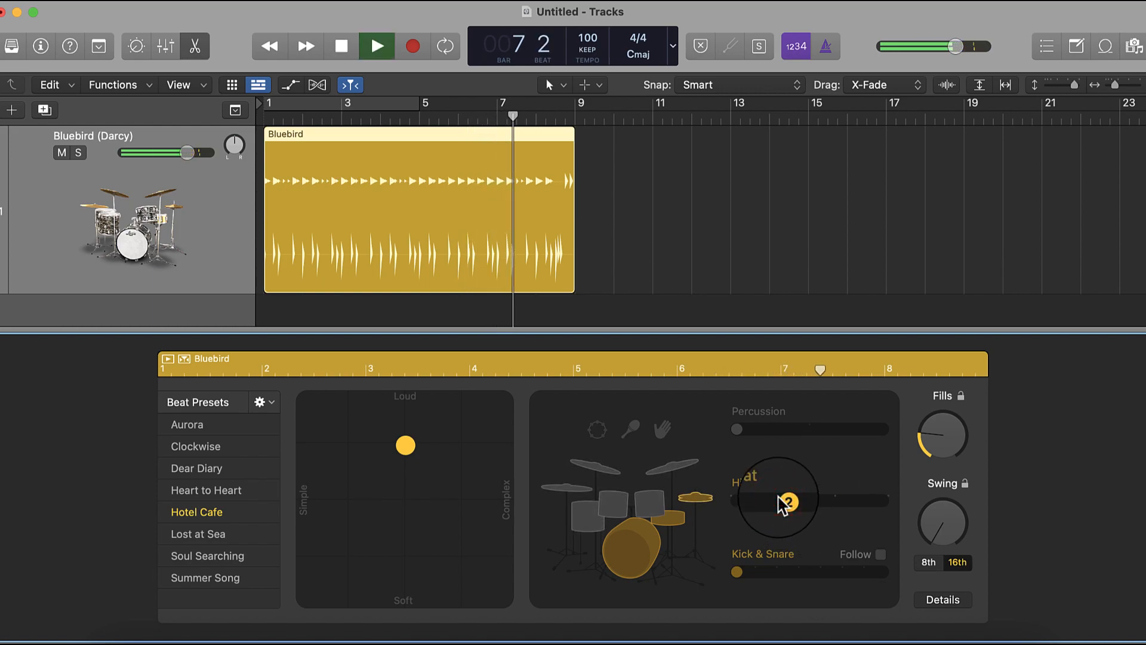
key(space)
- Set the hi-hat to its first pattern variation, and audition the region from bar 1
click(746, 505)
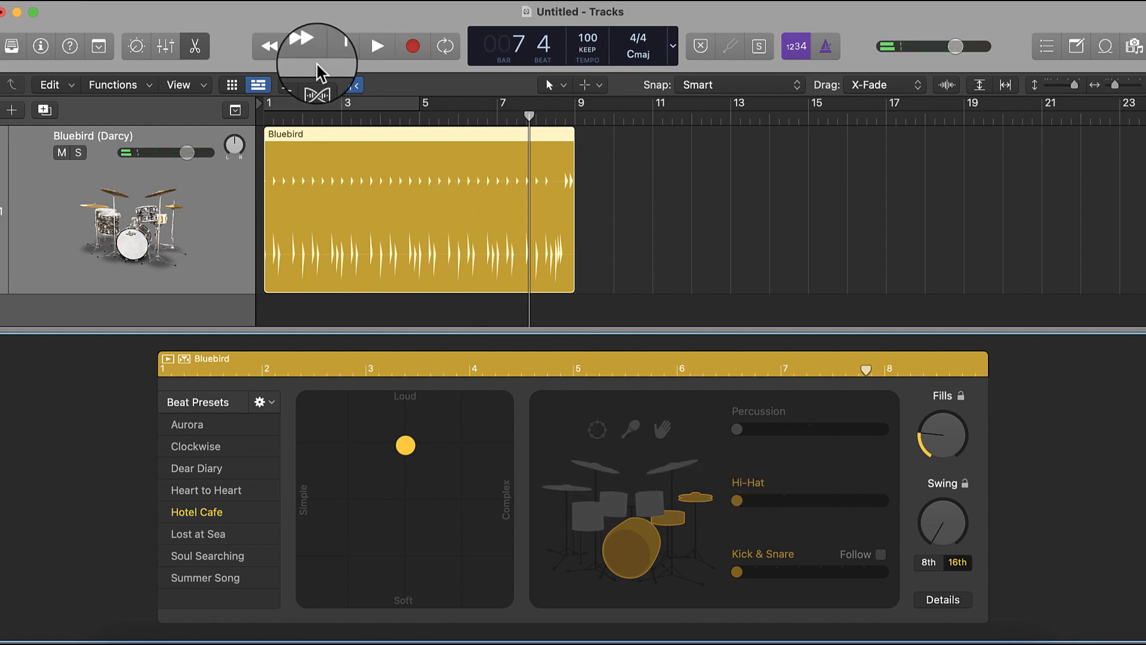
click(343, 55)
key(space)
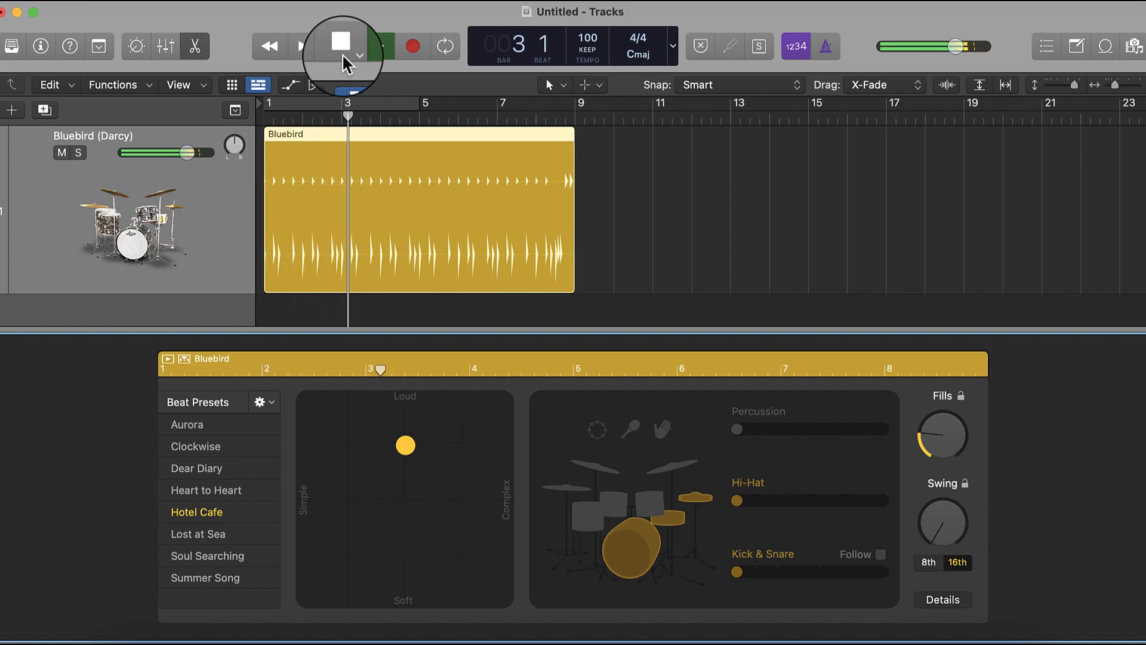
click(342, 53)
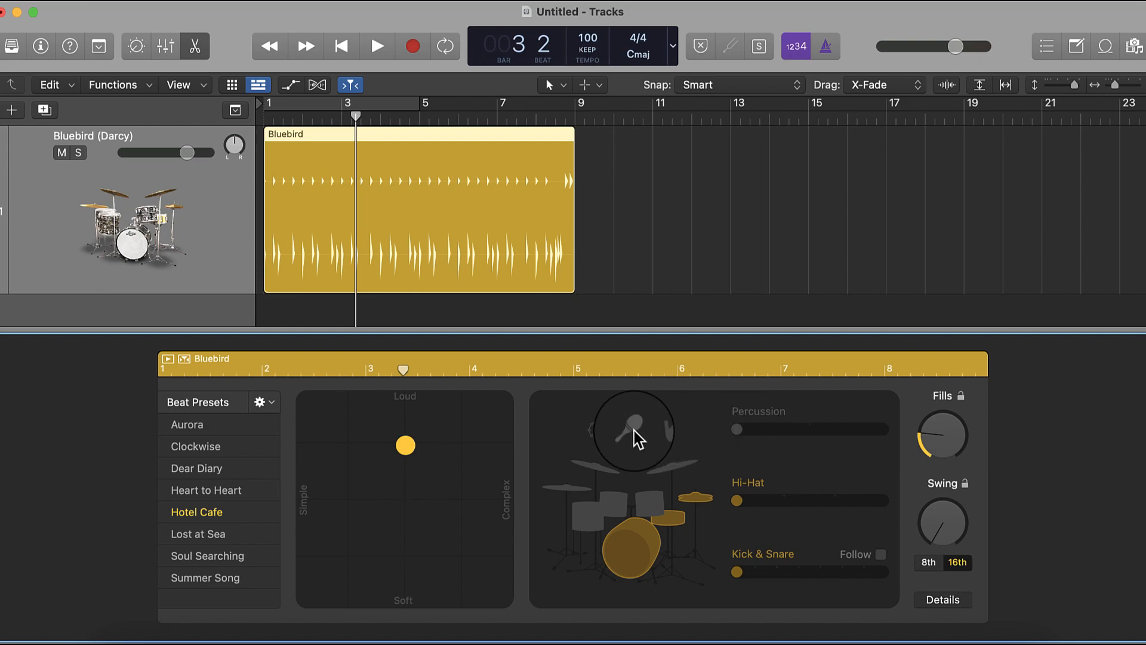
- Add the tambourine, try its middle percussion variation, and return it to the first variation
click(604, 429)
click(810, 429)
drag(813, 430, 741, 433)
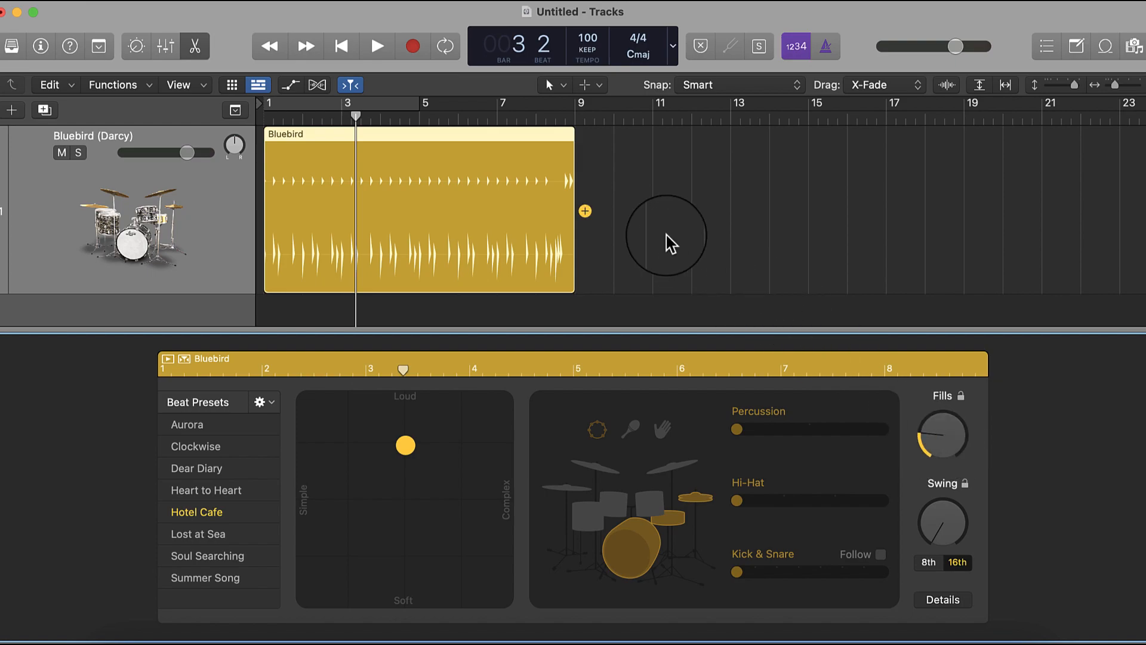
- Lower the region's fills amount slightly, and copy the region so the duplicate starts at bar 9
click(941, 448)
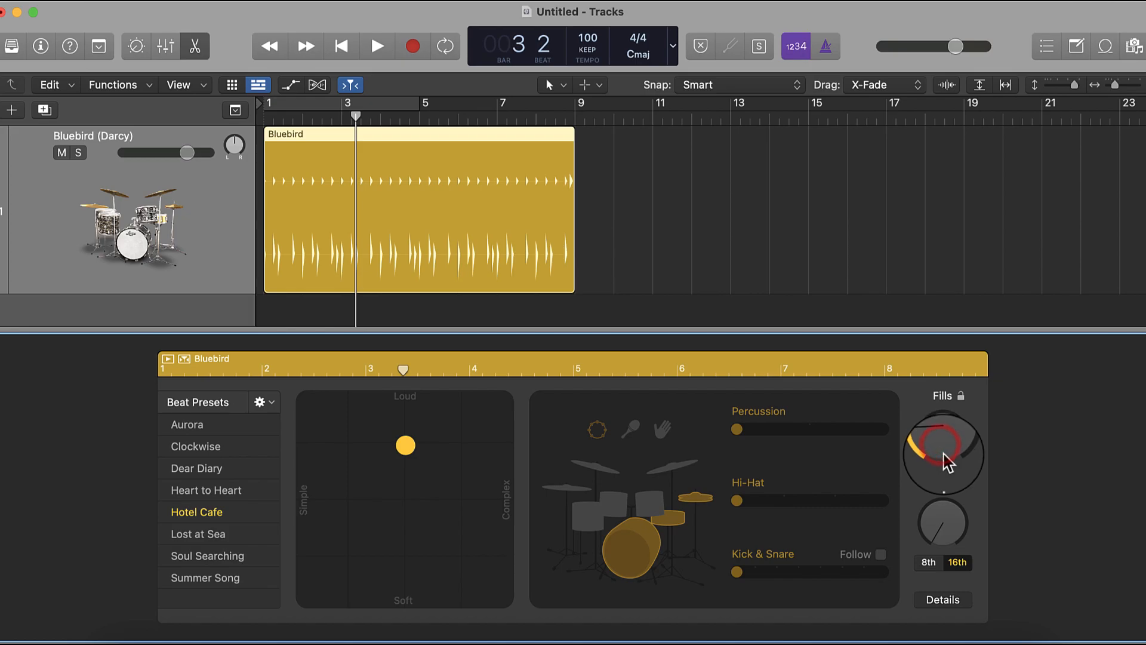
click(442, 238)
drag(443, 239, 726, 210)
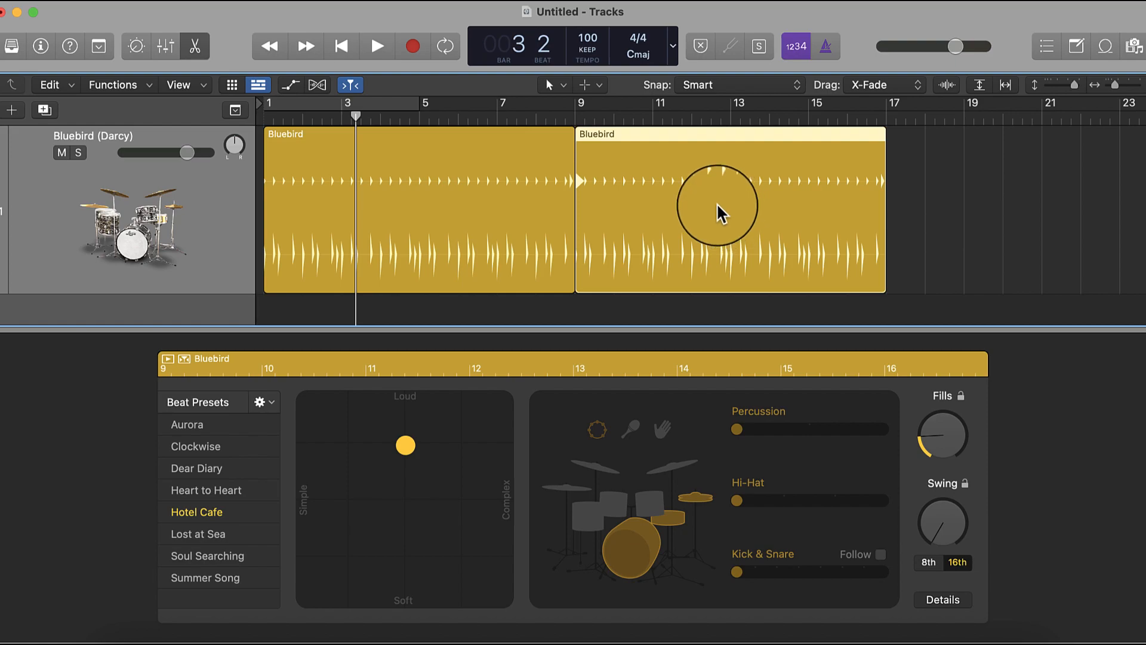
- Open the first region in the Drummer editor, raise its fills amount well above the middle, and place the playhead at bar 8
click(391, 212)
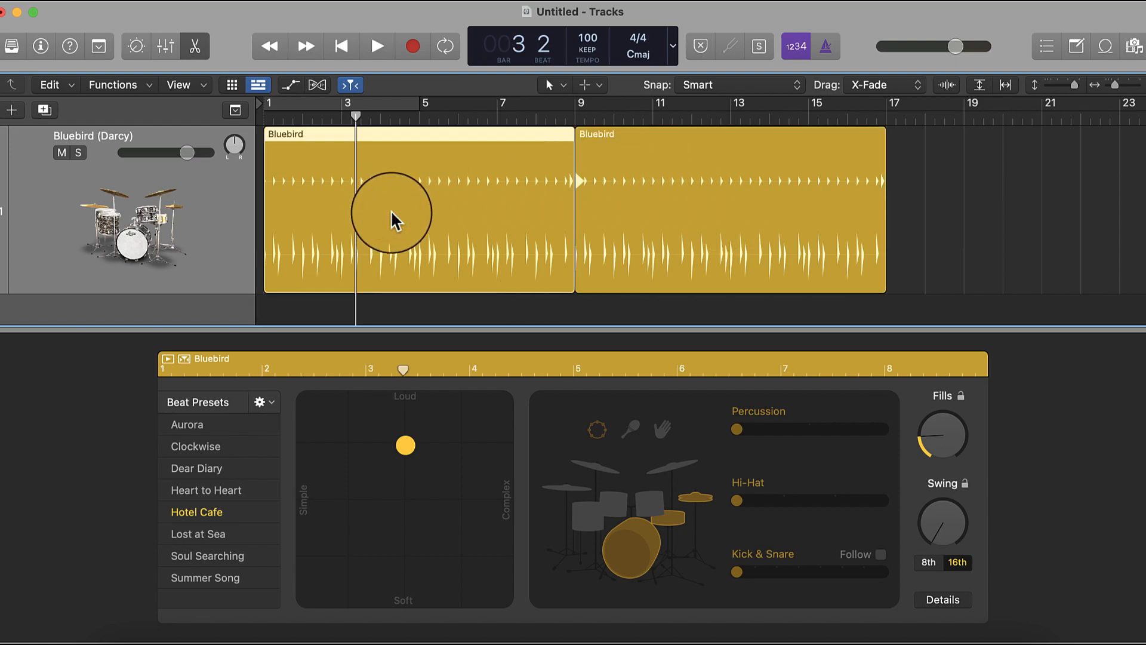
click(751, 209)
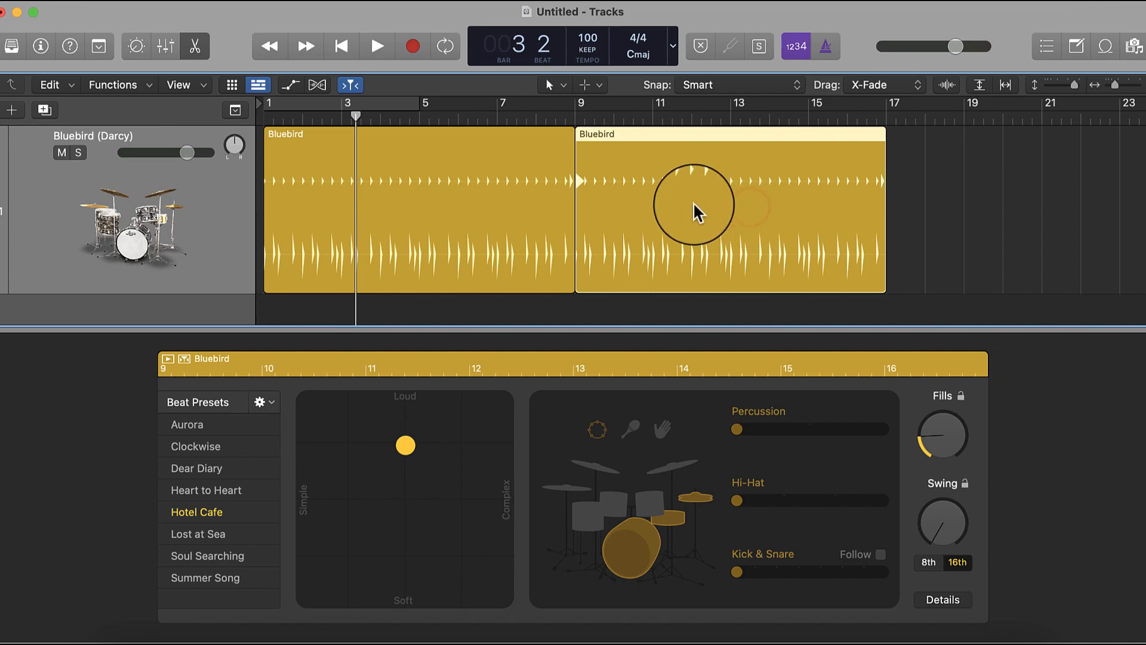
double_click(424, 214)
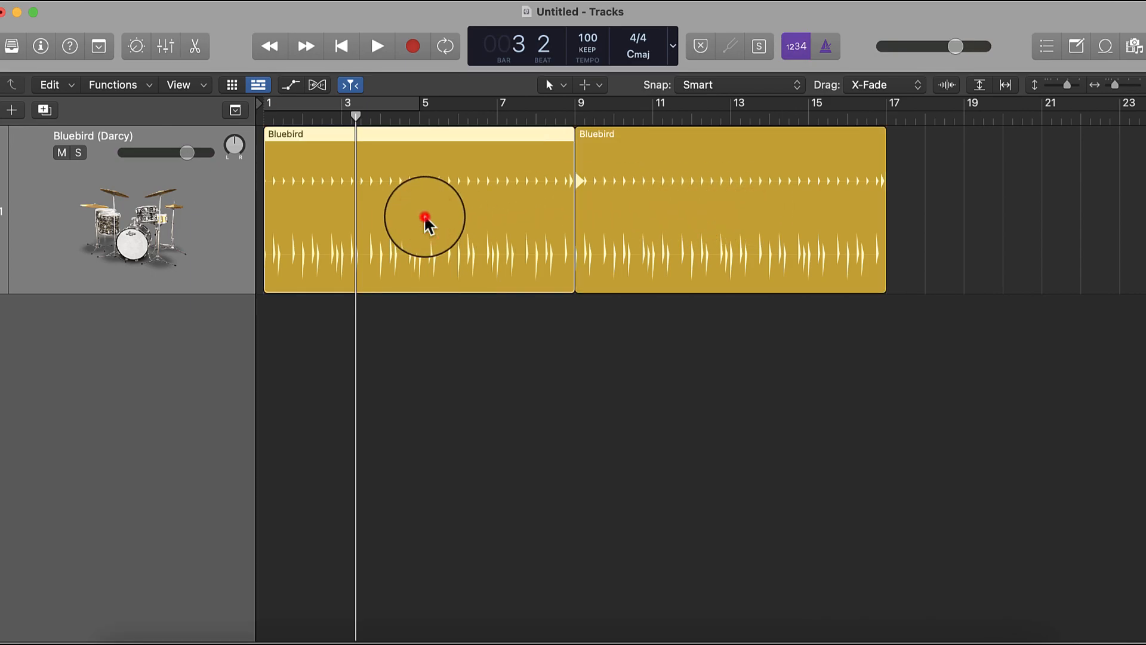
double_click(424, 213)
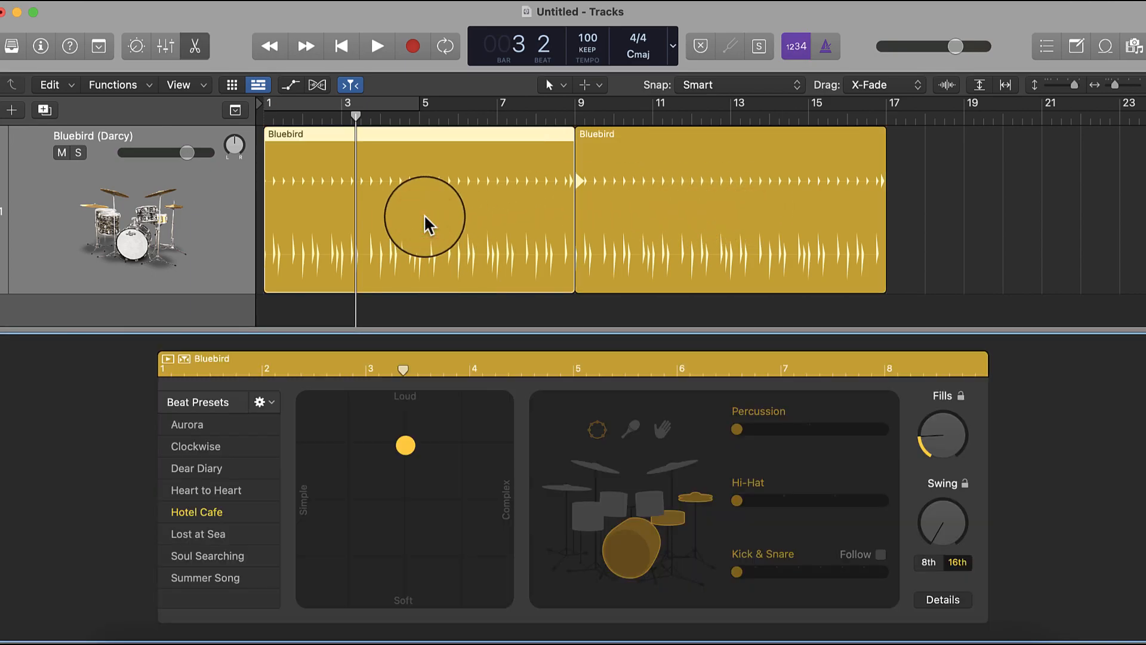
drag(935, 446, 937, 348)
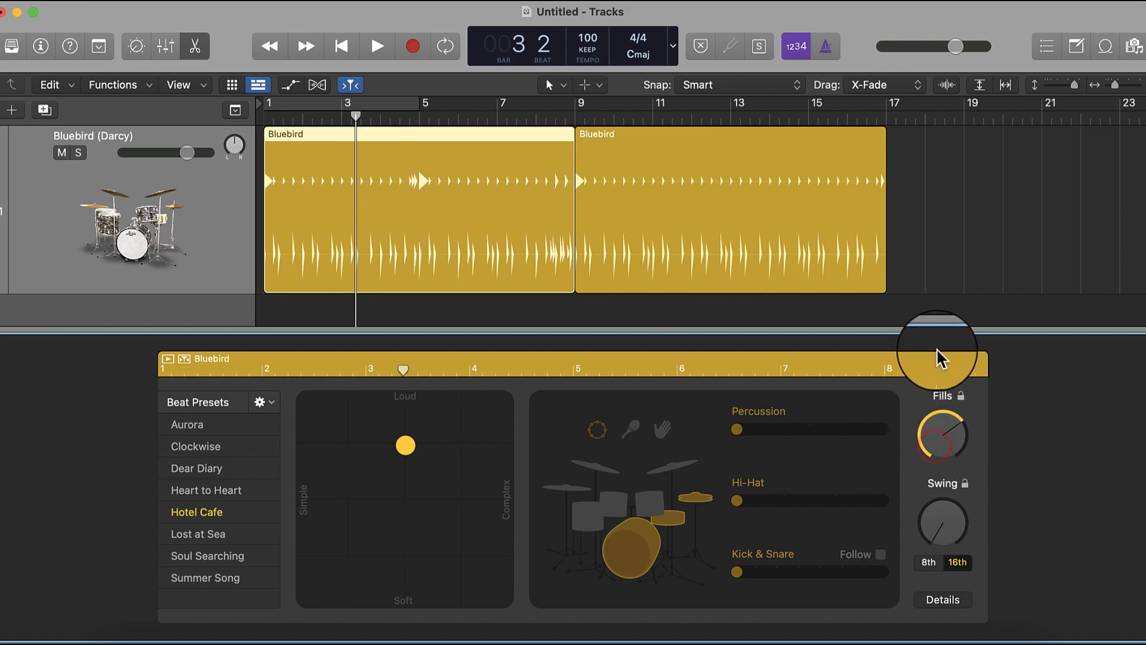
click(555, 118)
mouse_move(555, 118)
mouse_down()
mouse_move(412, 127)
mouse_move(550, 117)
mouse_move(538, 128)
mouse_up()
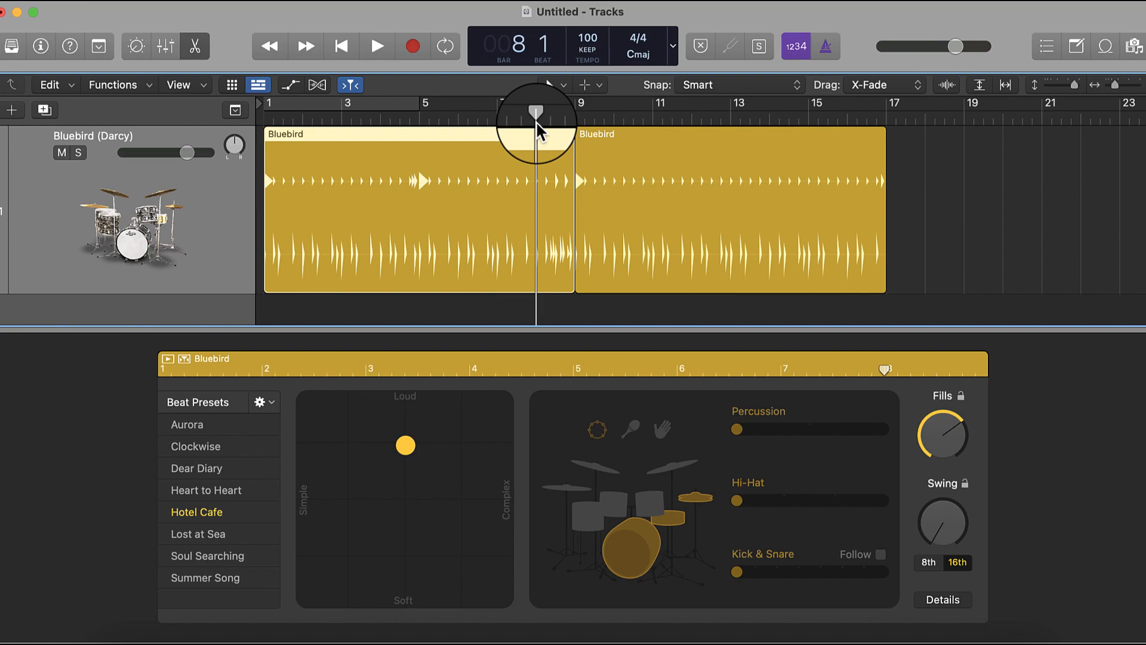
- Compare the first region's fills at maximum and minimum, and leave the amount at maximum
drag(956, 447, 962, 149)
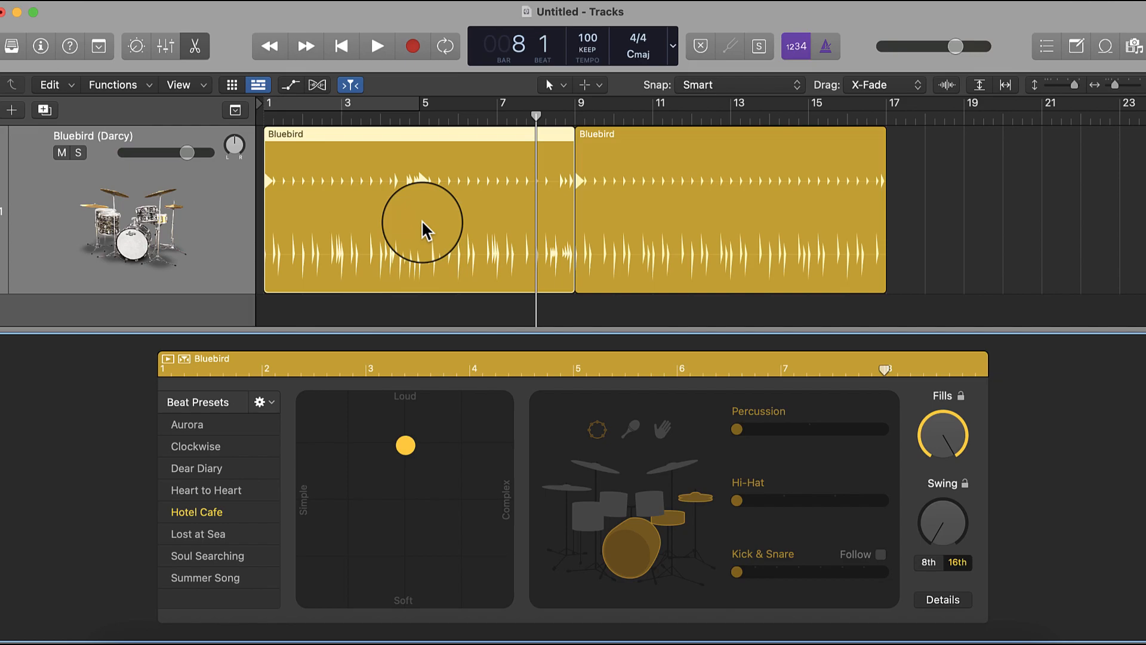
drag(947, 445, 968, 636)
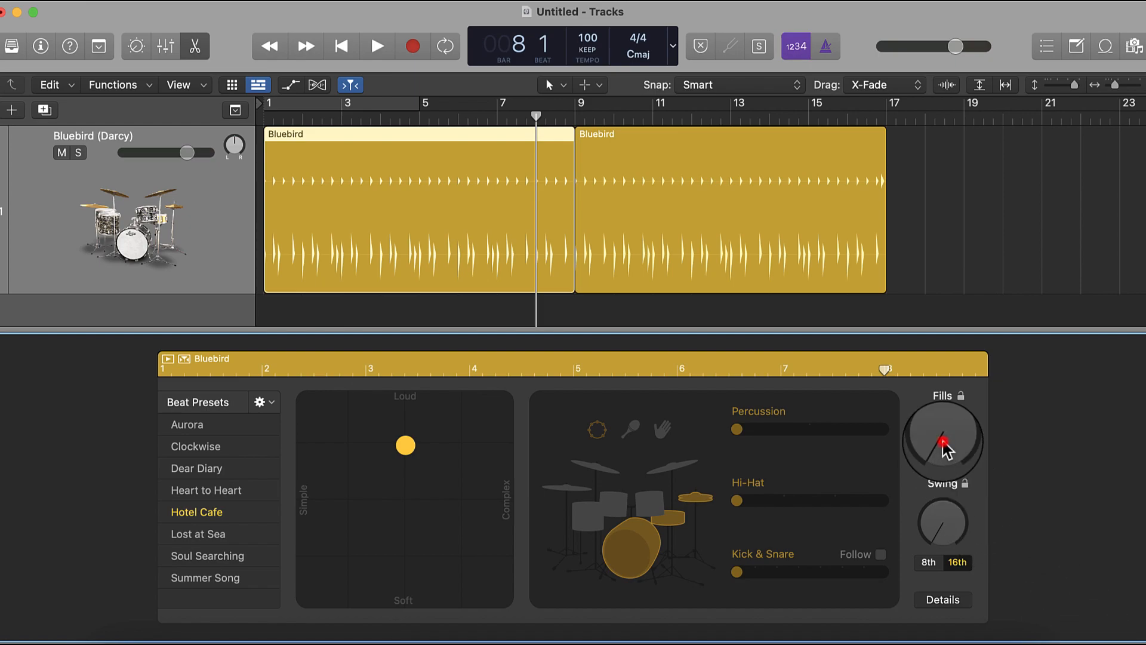
drag(944, 442, 1045, 1)
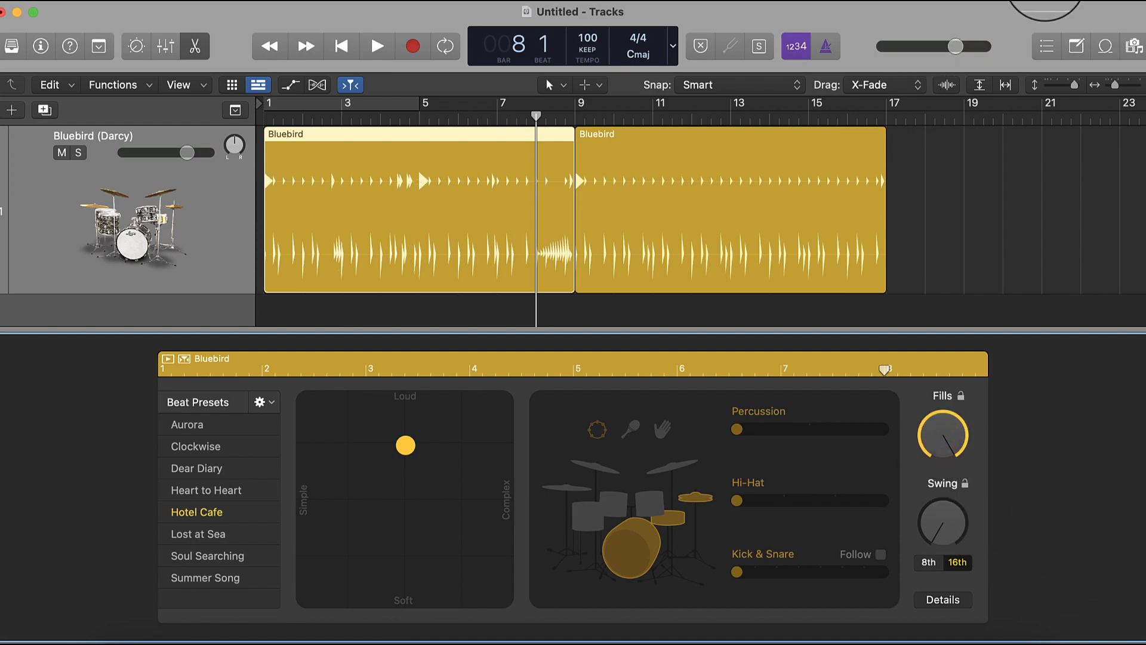
- Audition the first region's fills from bar 5 through the transition into the second region
click(420, 118)
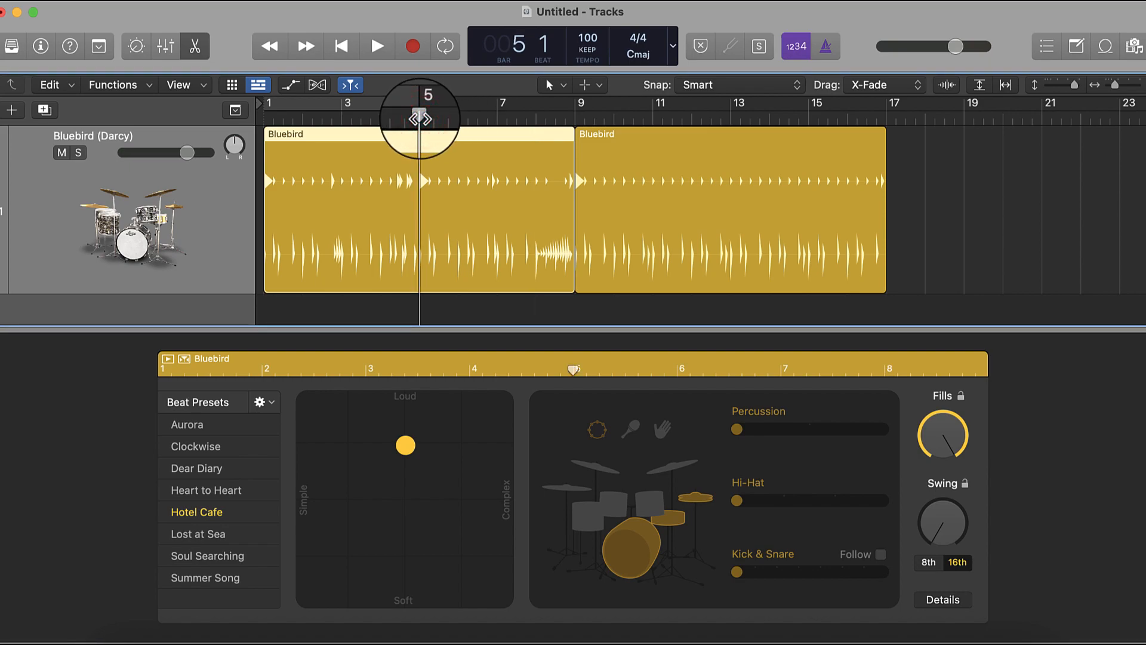
key(space)
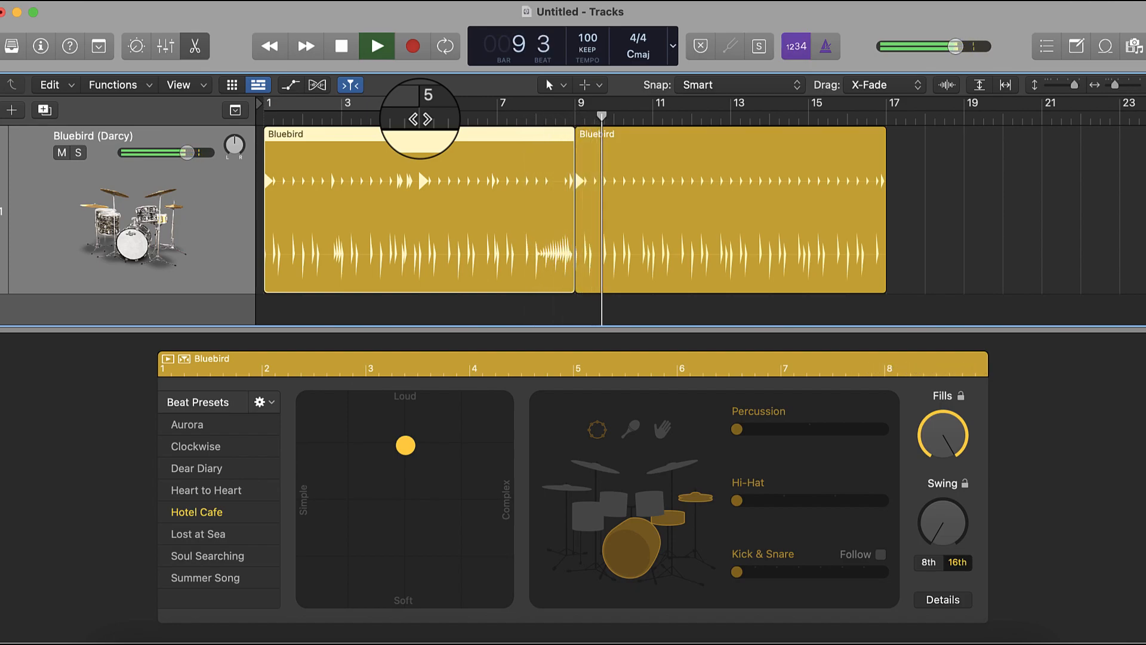
key(space)
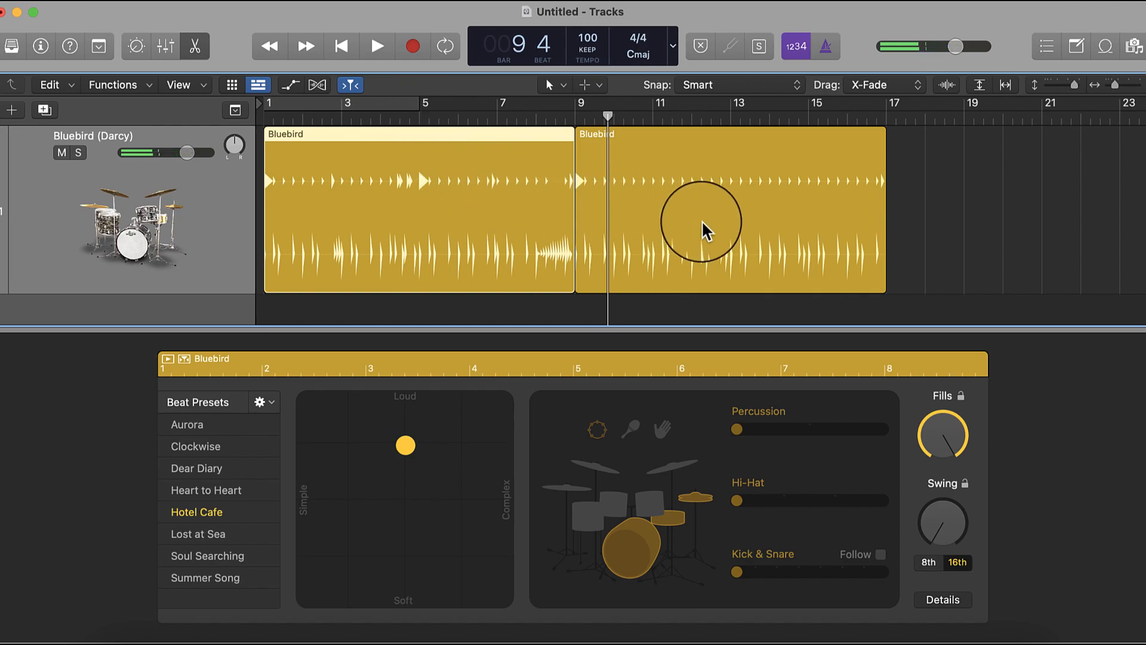
- Select the second region and reduce its fills amount to the minimum
click(704, 225)
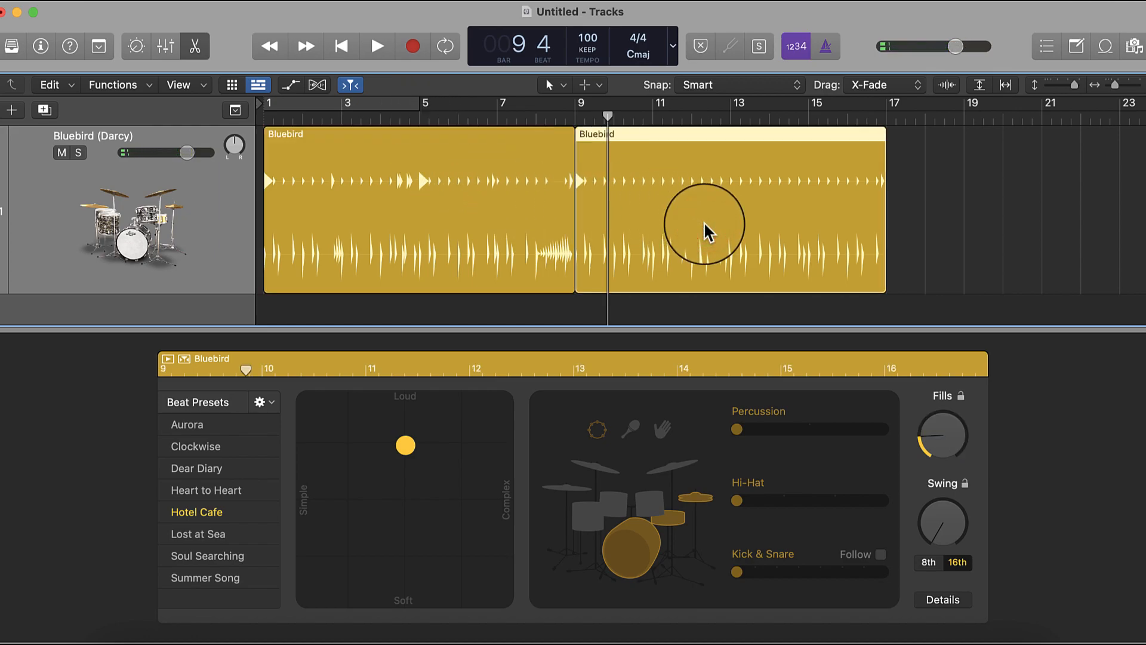
drag(934, 438, 934, 469)
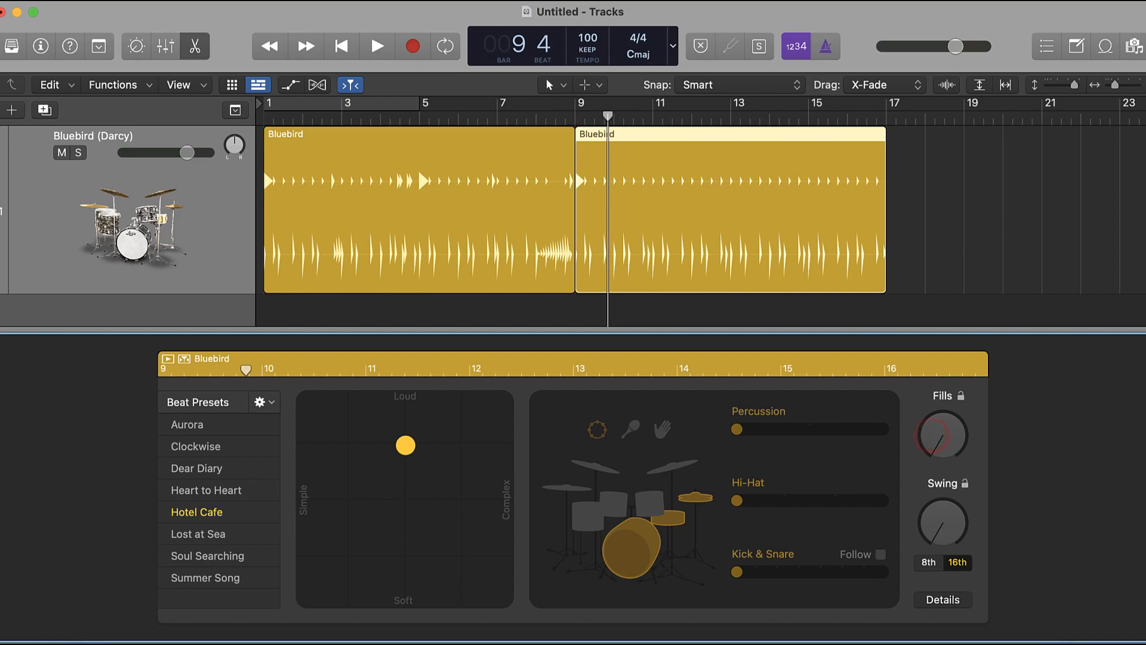
click(660, 222)
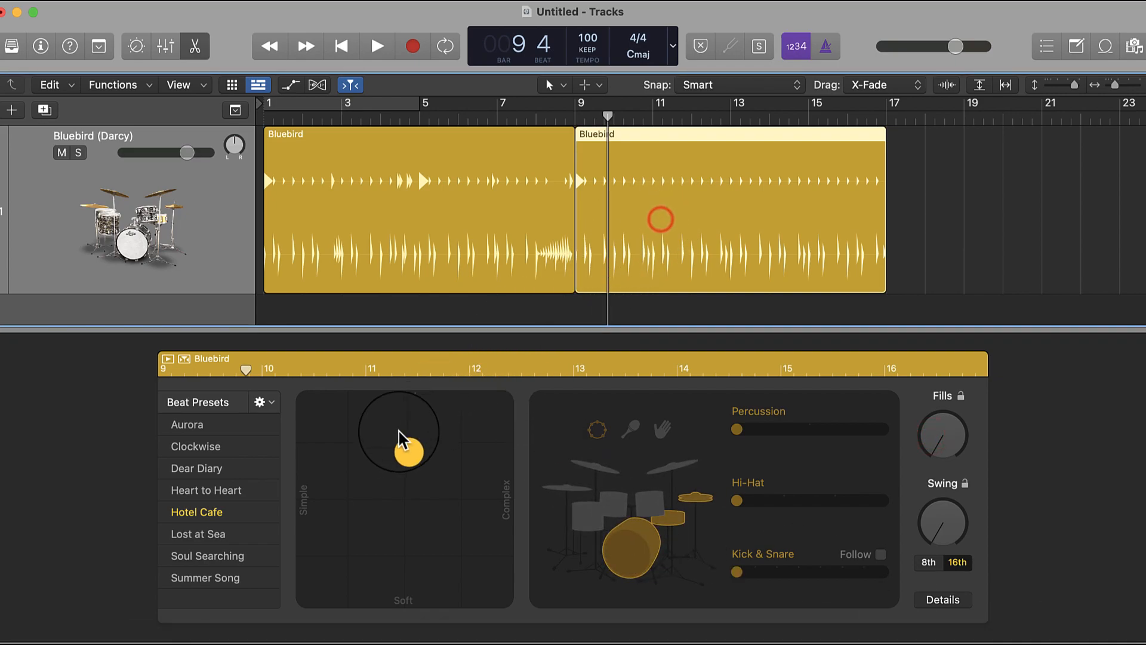
- Raise the second region's hi-hat pattern variation by one level, audition from bar 5 into that region, and reselect the first region
click(786, 501)
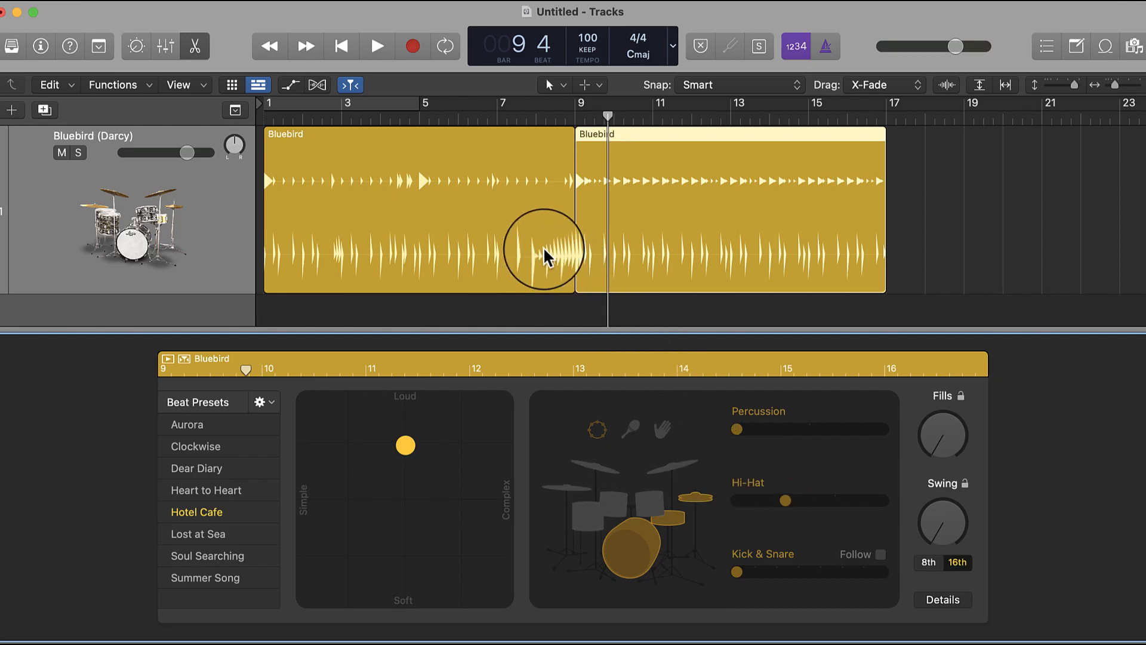
double_click(419, 122)
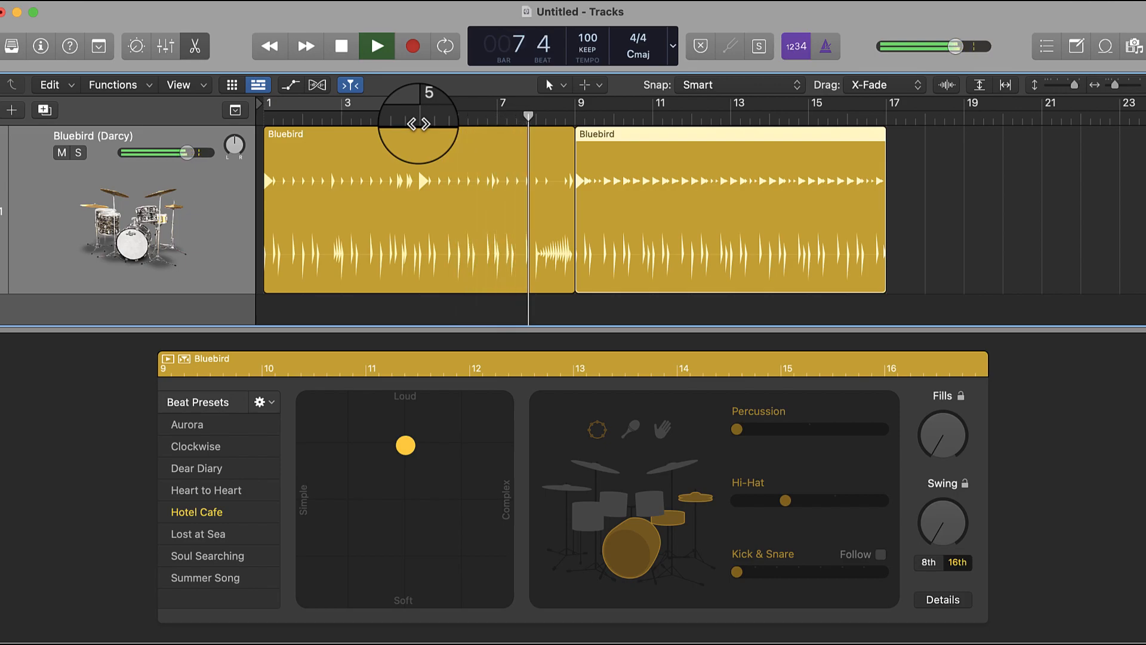
click(457, 236)
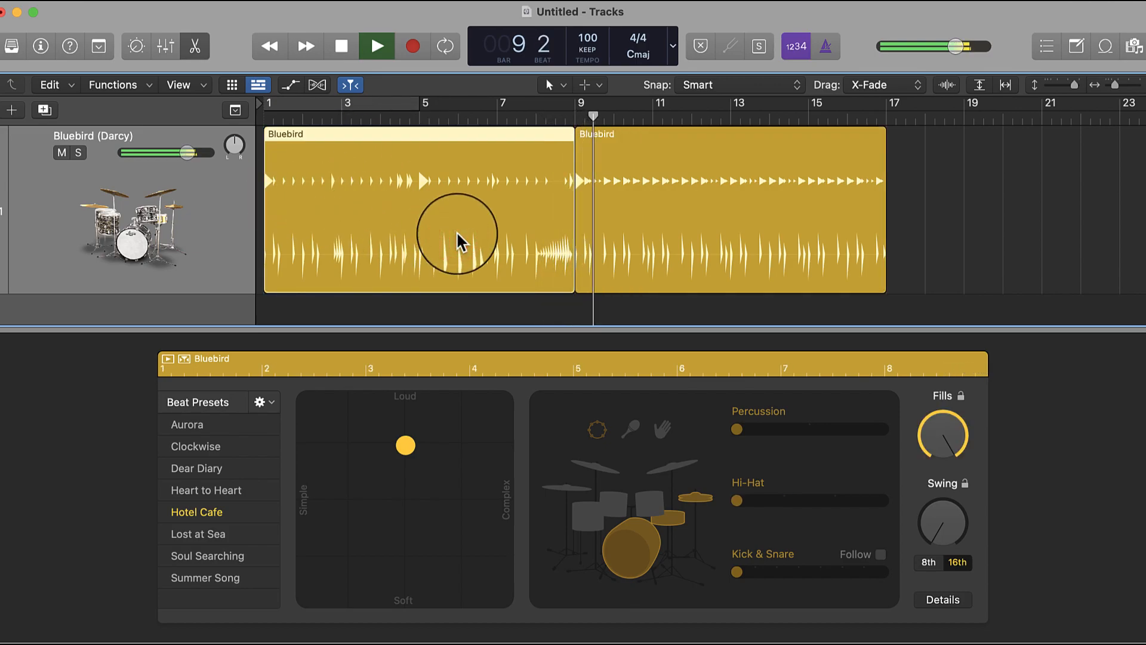
key(space)
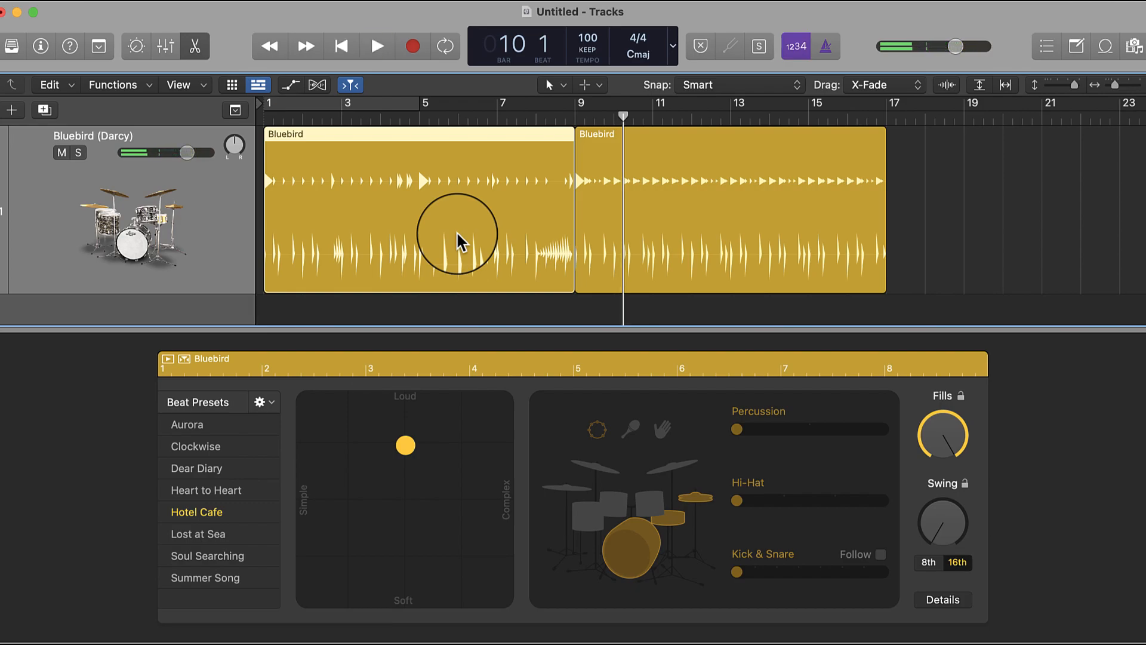
- Reduce the first region's fills amount to below the middle and audition from bar 8 into the second region
click(534, 115)
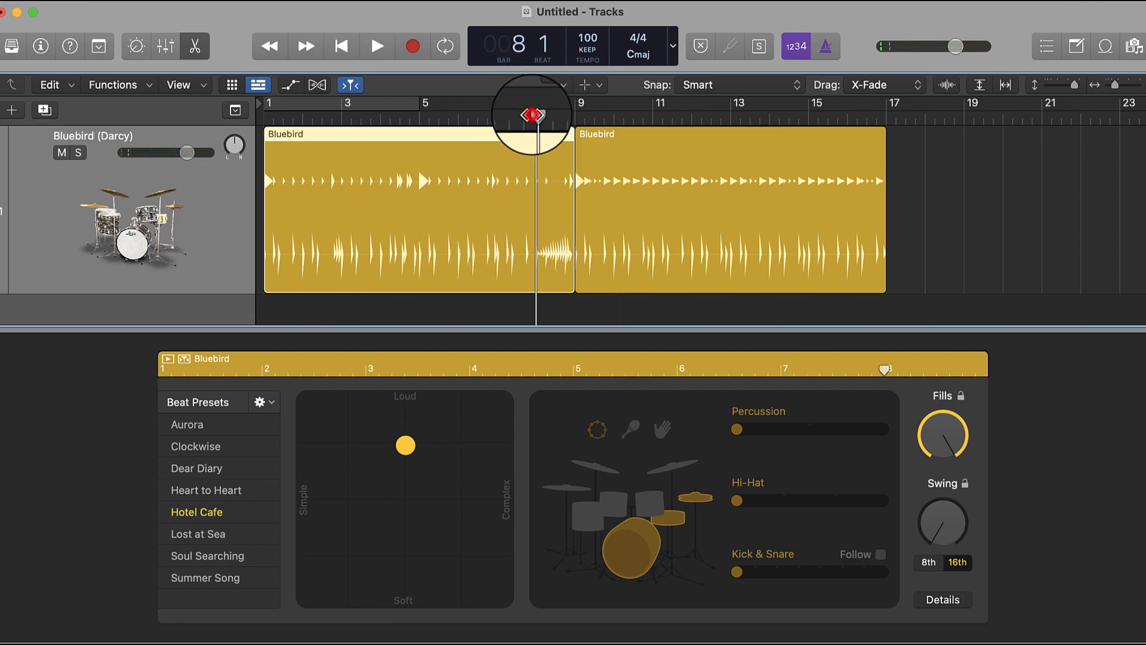
drag(954, 447, 965, 568)
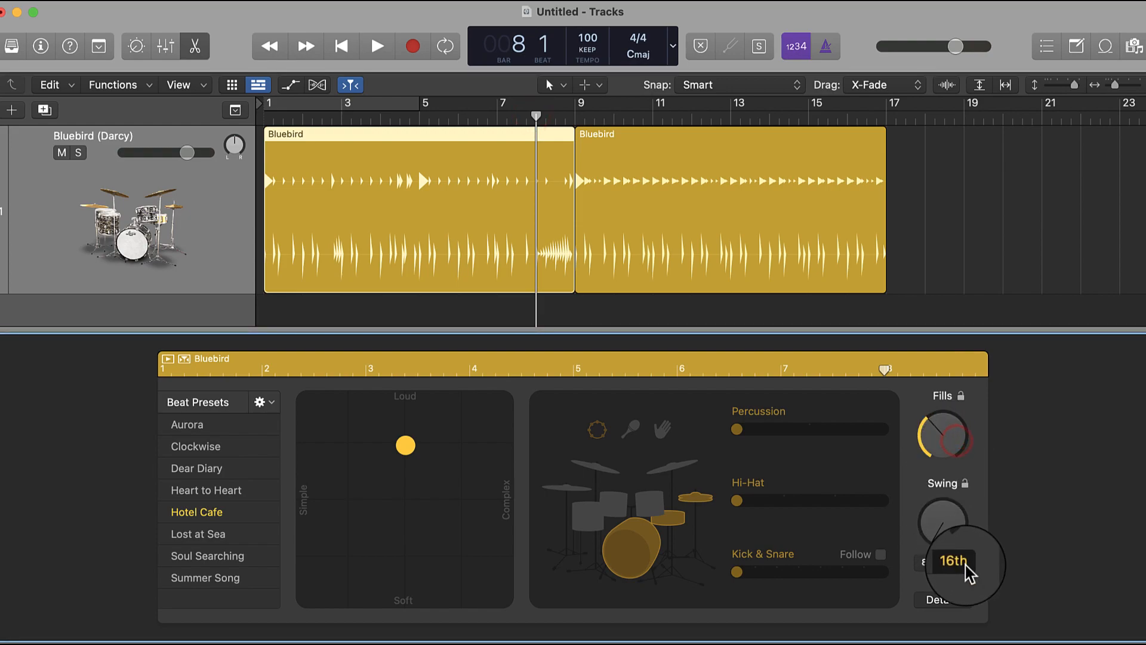
key(space)
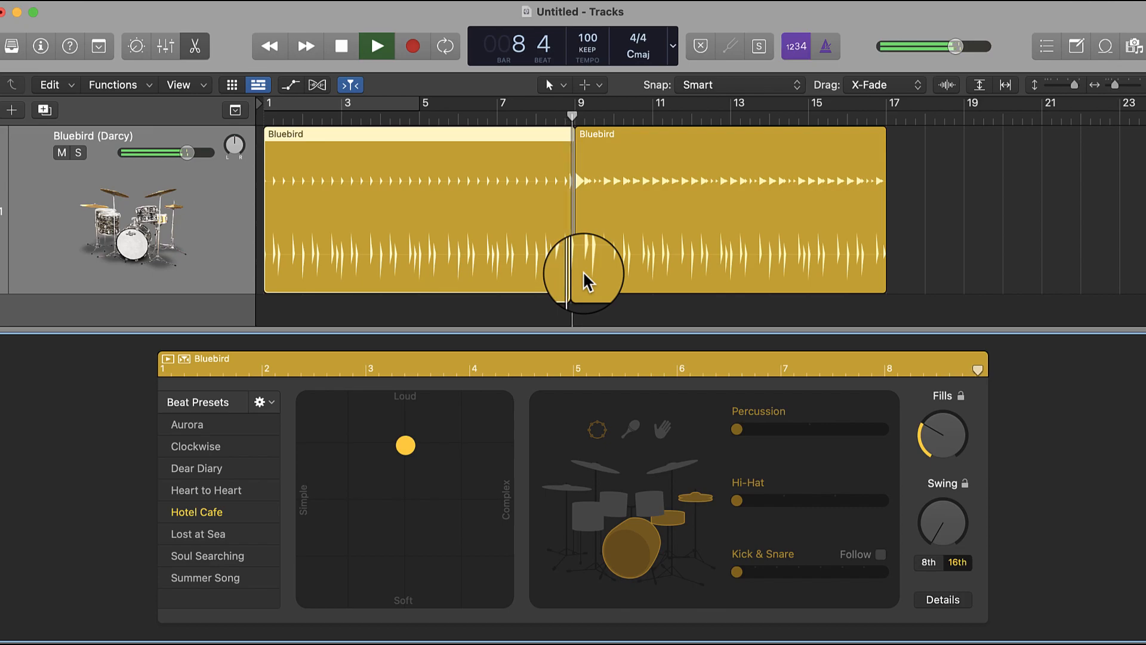
key(space)
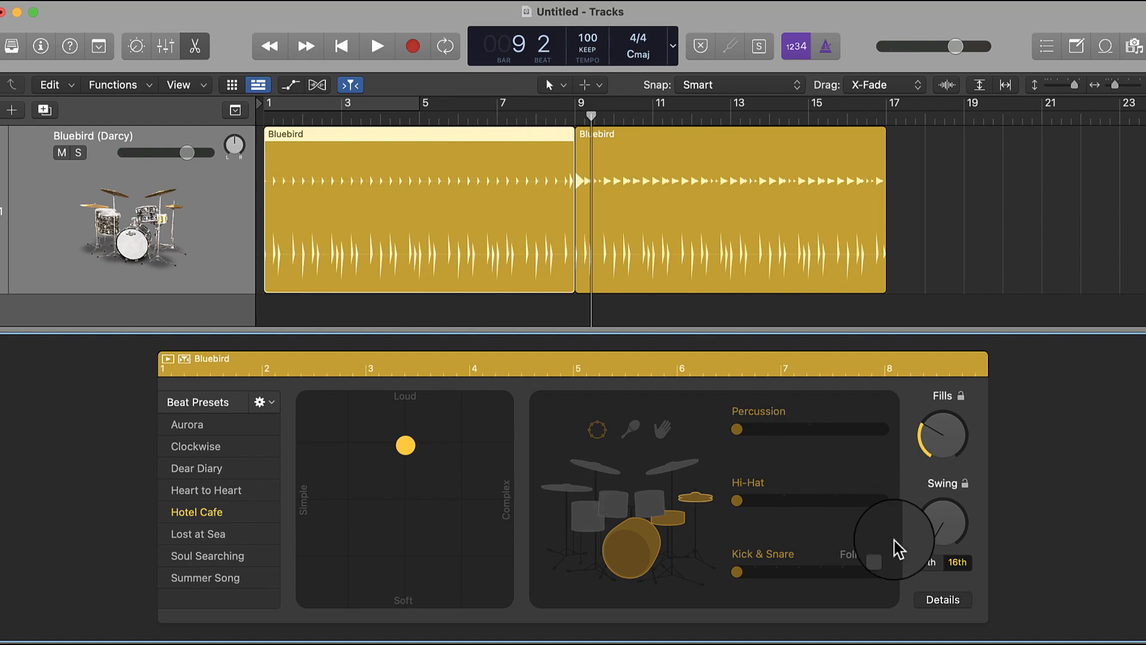
- Try the first region's swing control, return it to minimum, and shift the Feel toward Push in the detailed performance settings
drag(940, 522, 916, 409)
drag(917, 450, 938, 600)
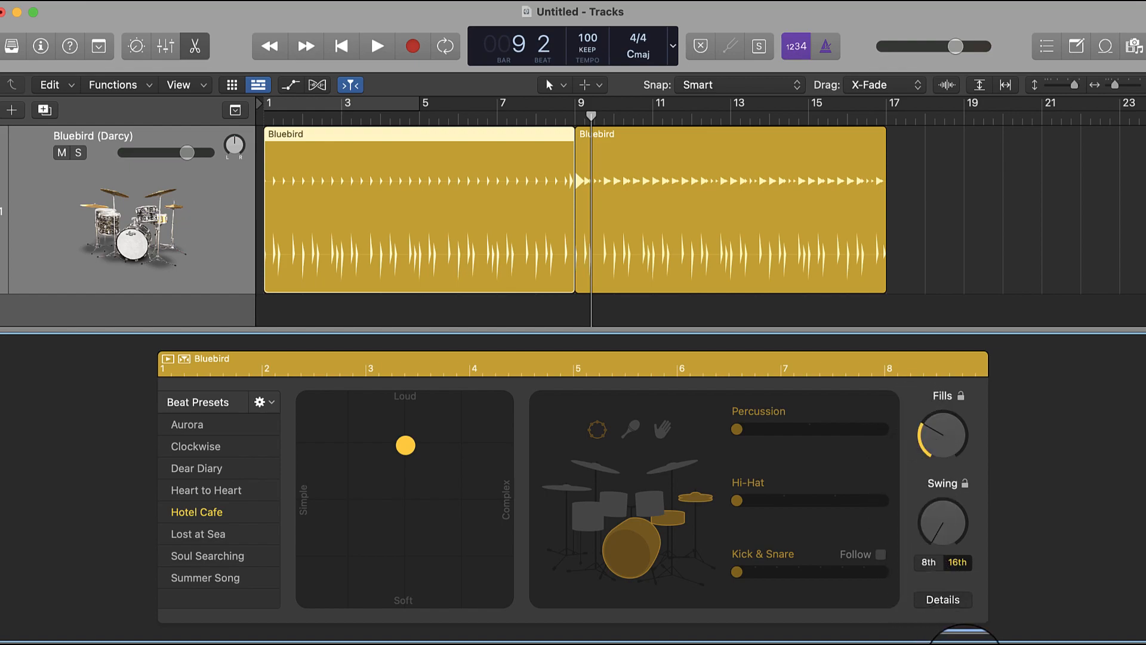
click(939, 604)
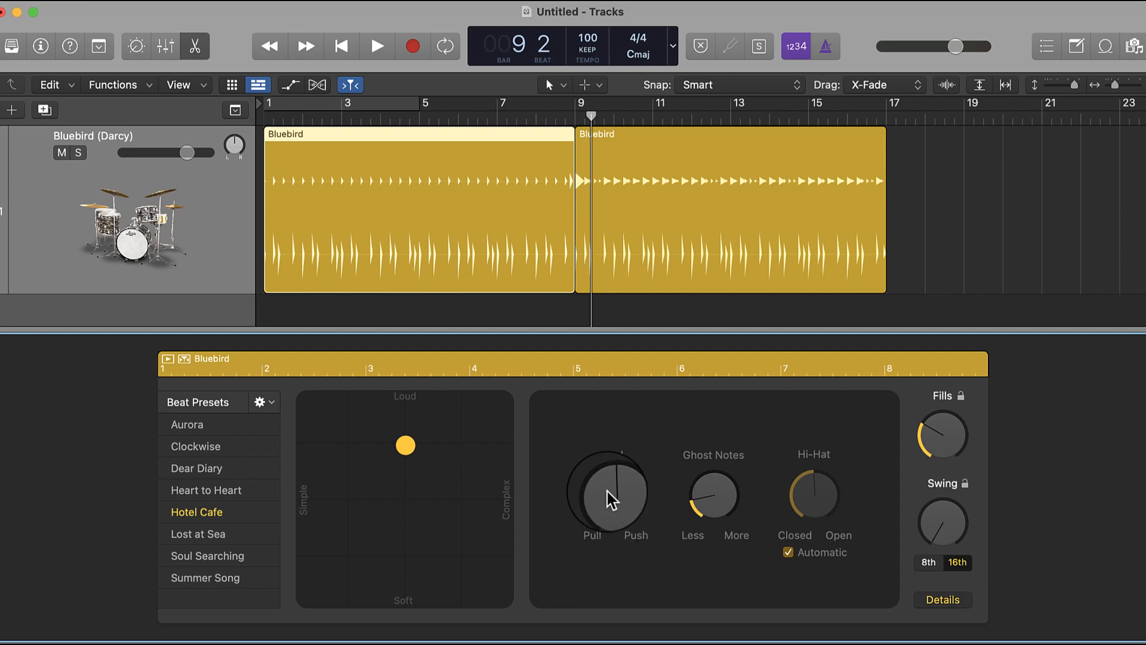
drag(621, 509, 607, 462)
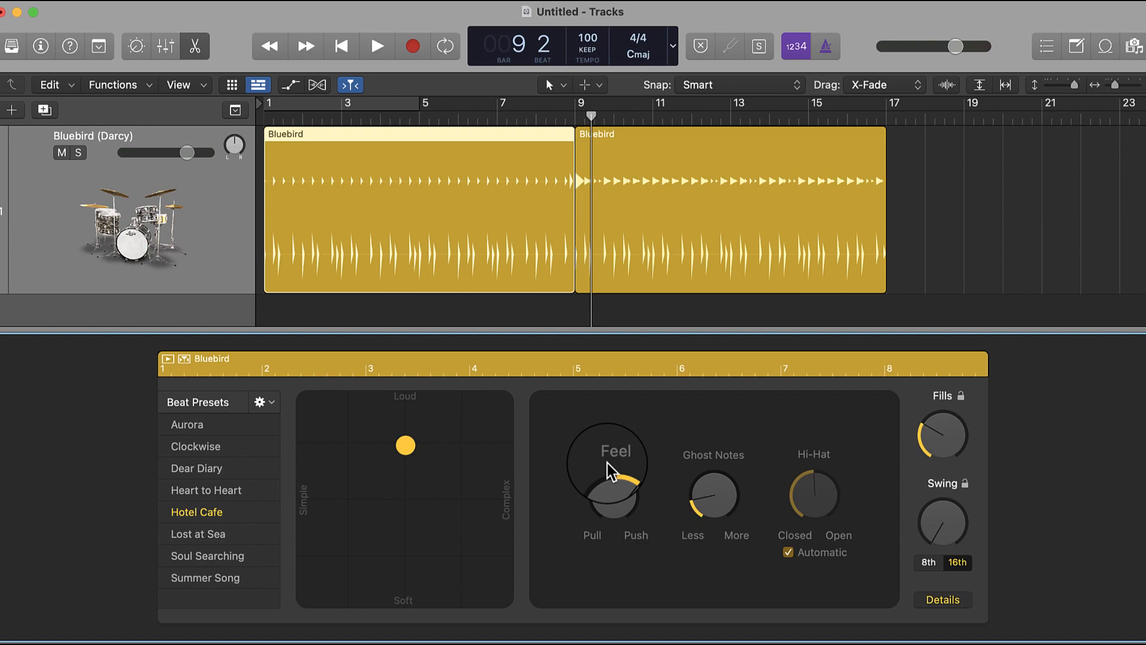
mouse_move(628, 499)
mouse_down()
mouse_move(627, 460)
mouse_move(619, 499)
mouse_move(620, 489)
mouse_up()
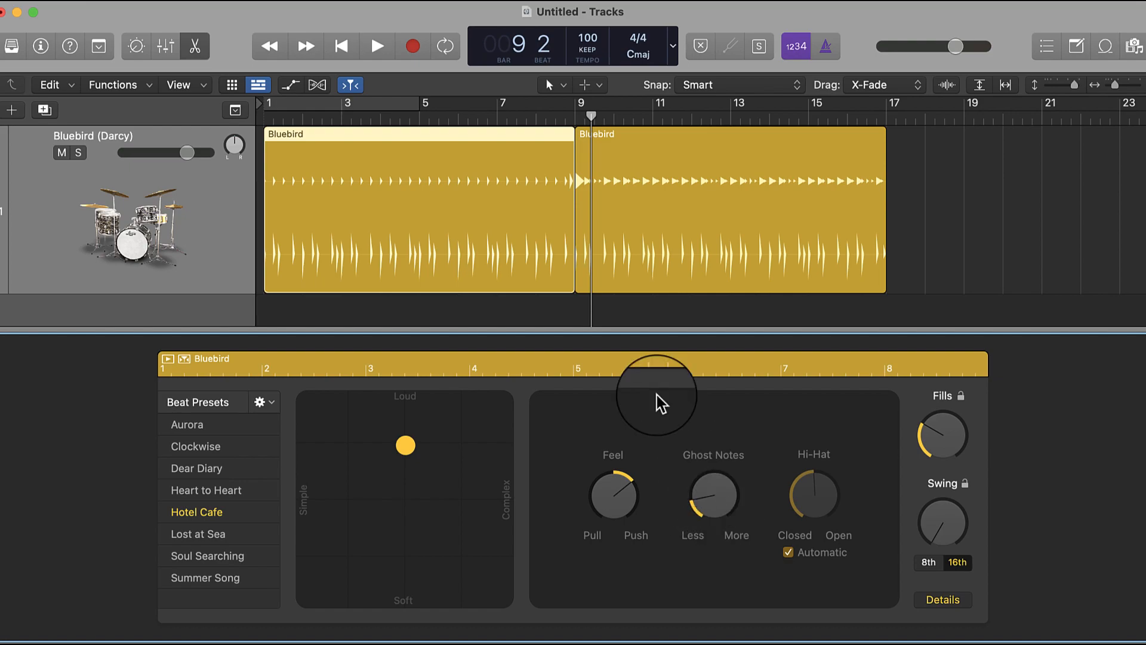
- Place the playhead at bar 5, open the Library, and try switching to the Levi funky songwriter drummer, but keep Darcy
drag(579, 106, 422, 144)
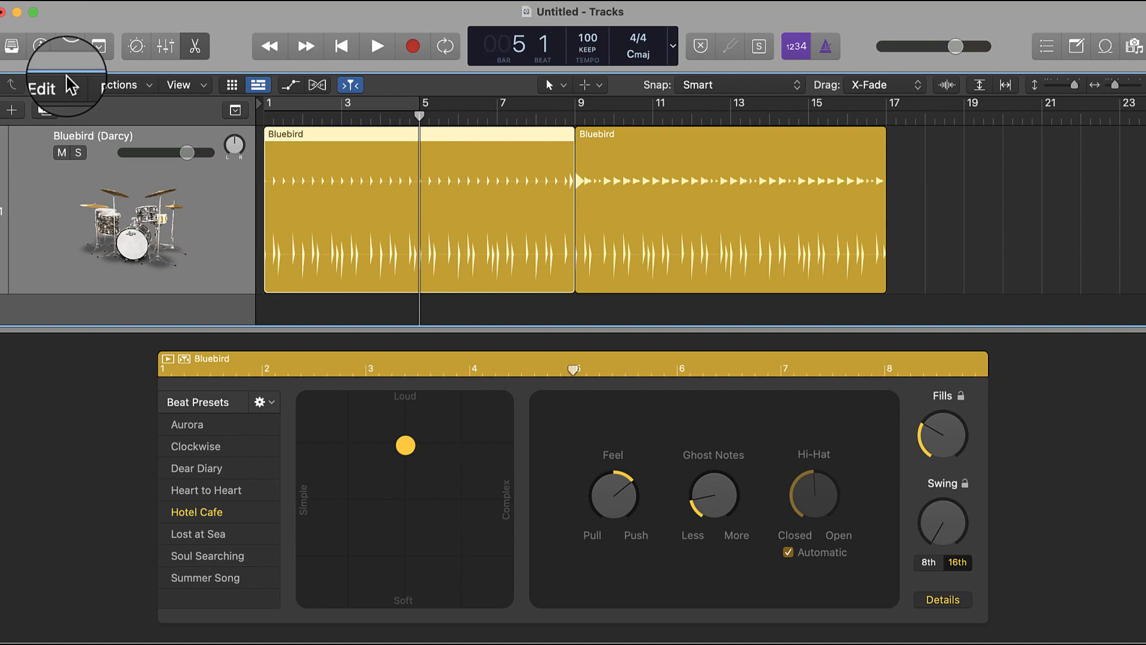
click(13, 57)
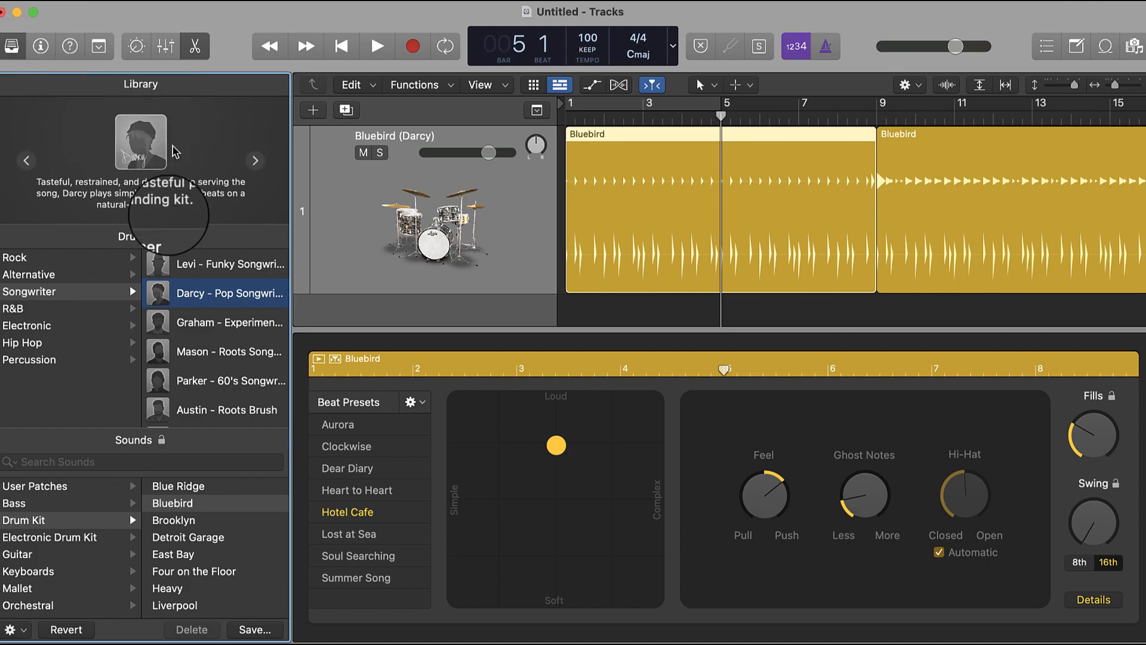
click(206, 265)
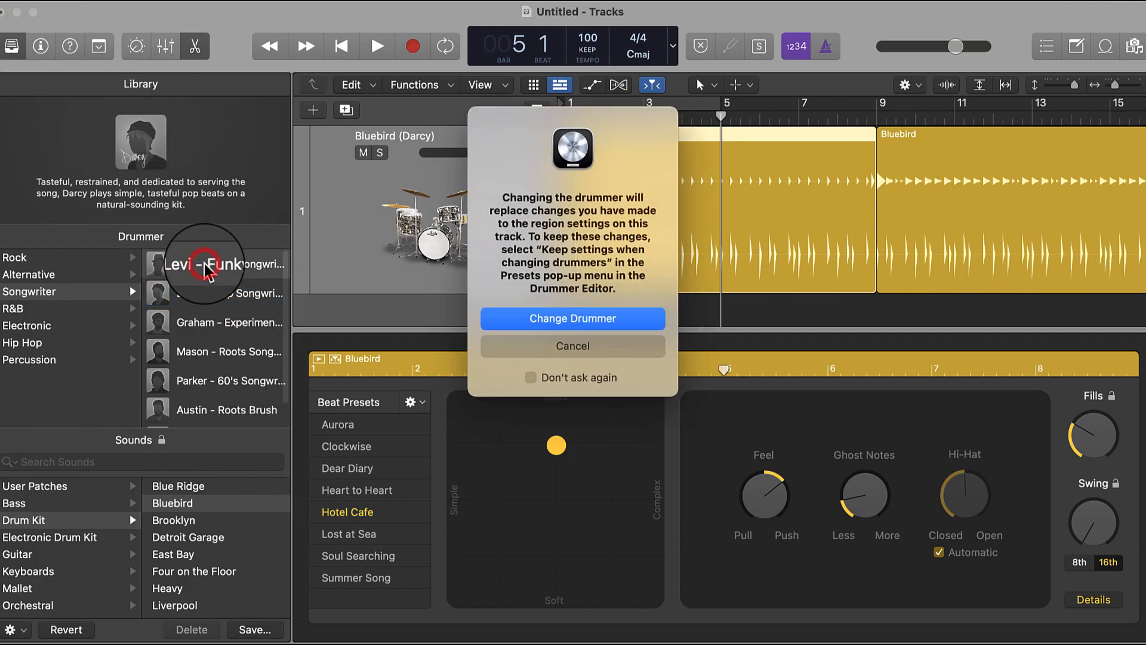
click(594, 344)
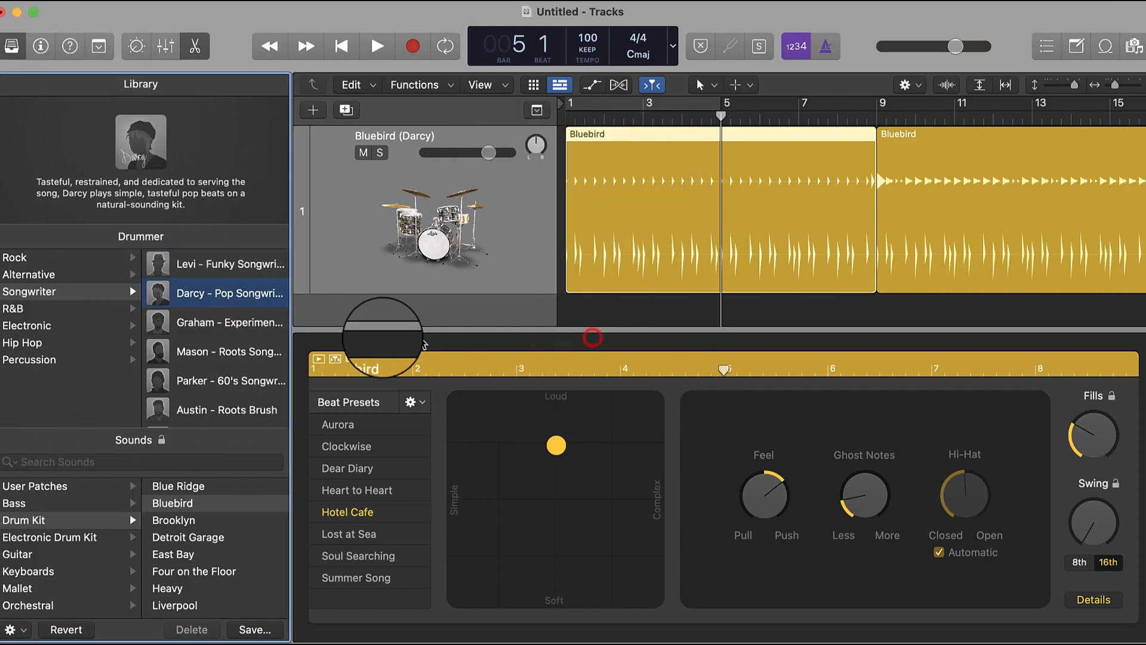
click(197, 305)
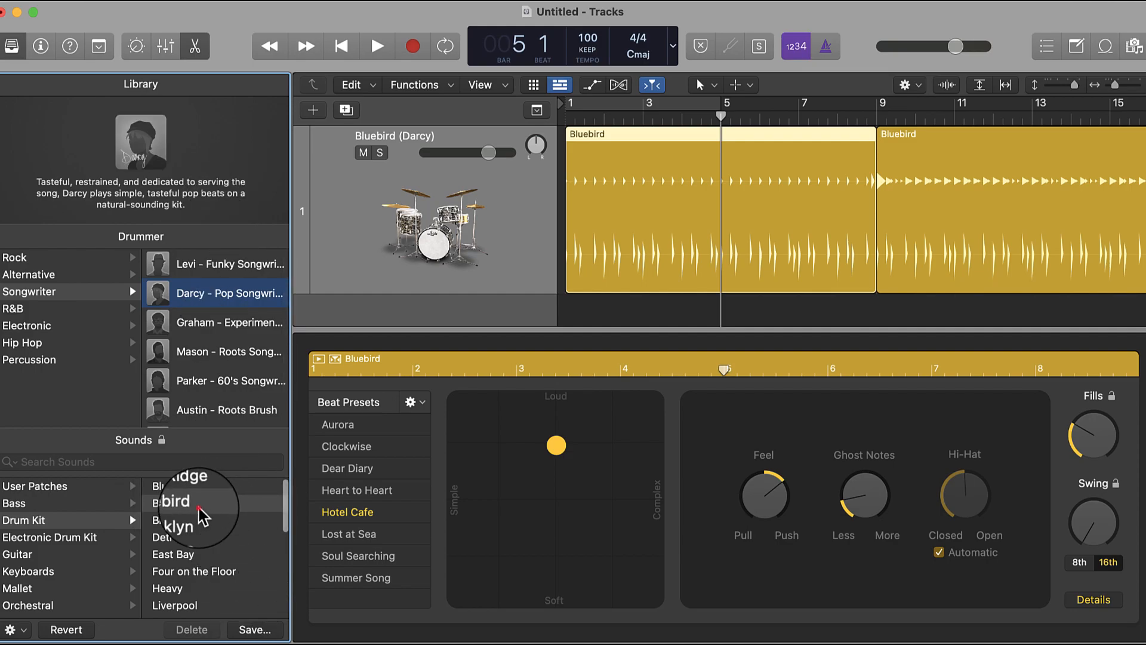
- Change the drummer track's drum kit sound from the Library to East Bay
click(197, 506)
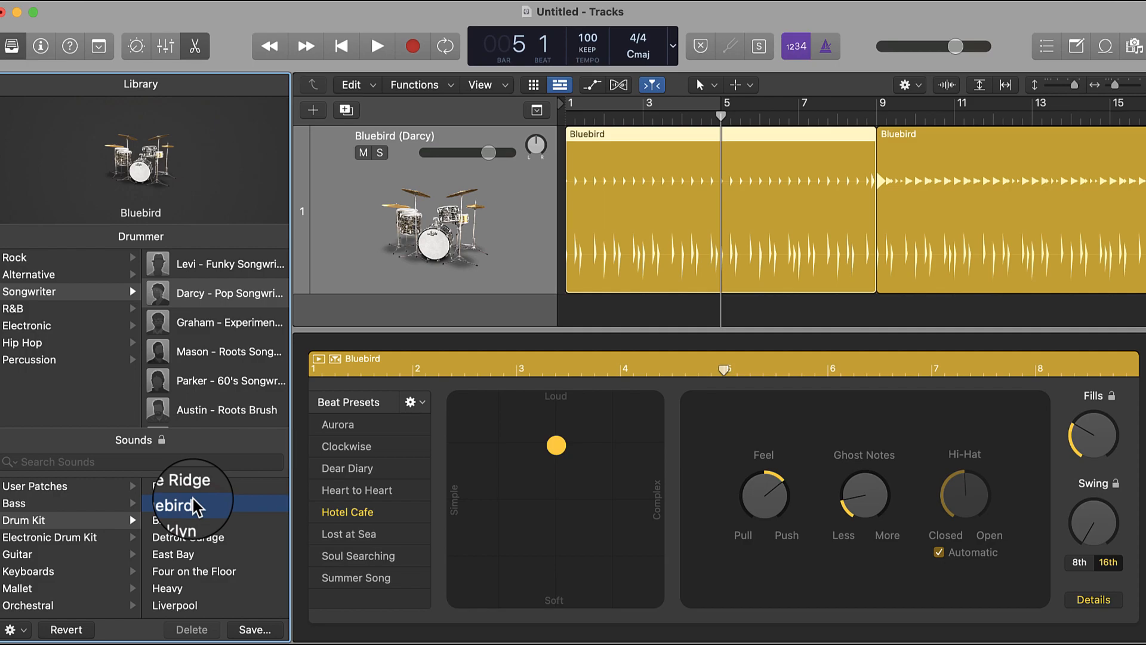
click(194, 504)
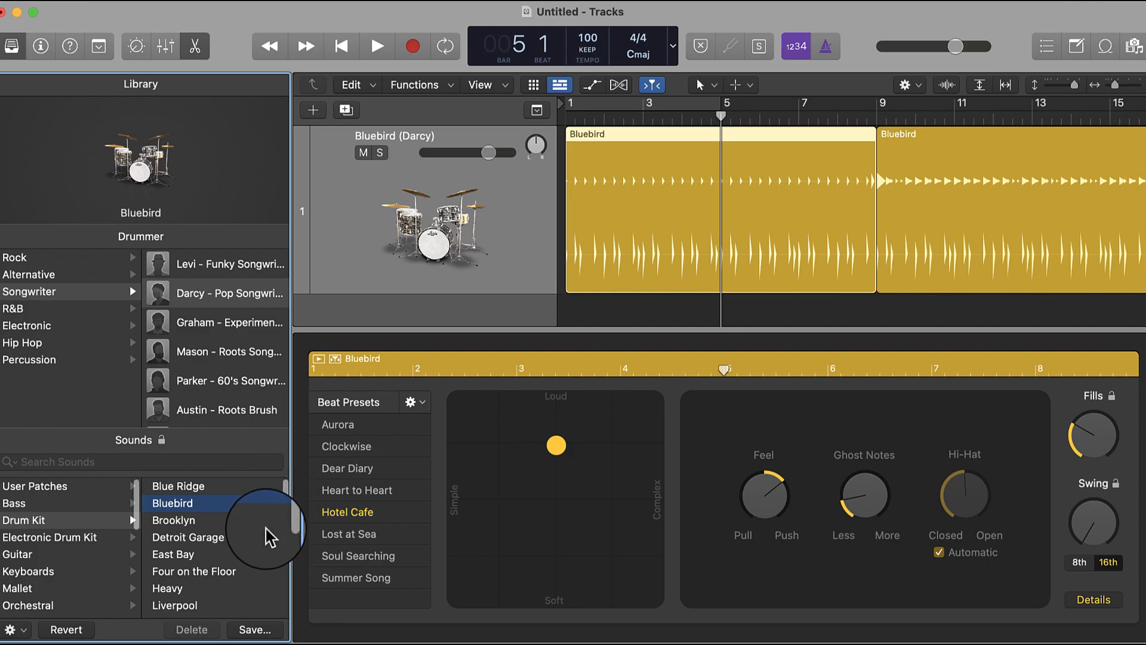
click(219, 507)
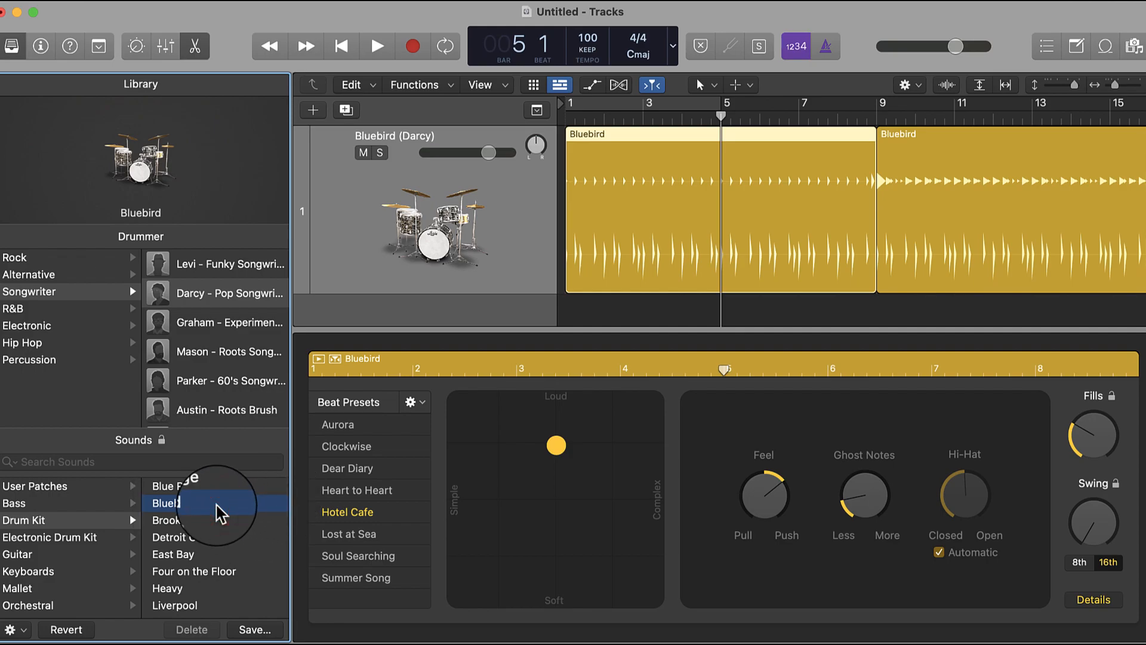
click(185, 557)
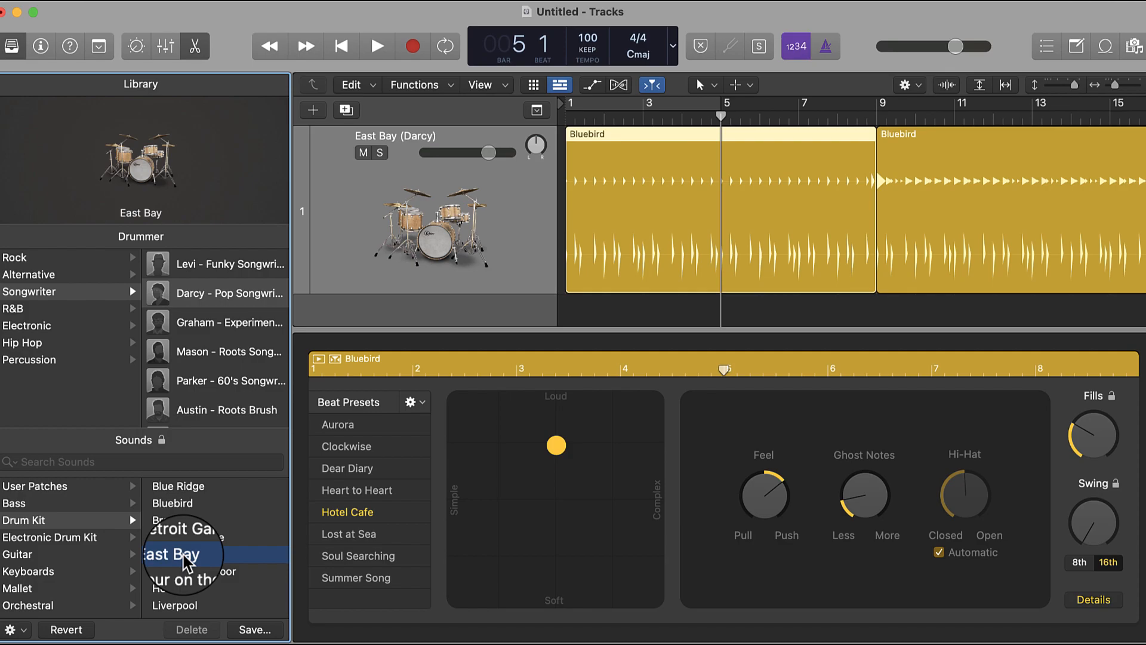
- Audition the East Bay kit from bar 1 into bar 3 and stop playback
click(343, 46)
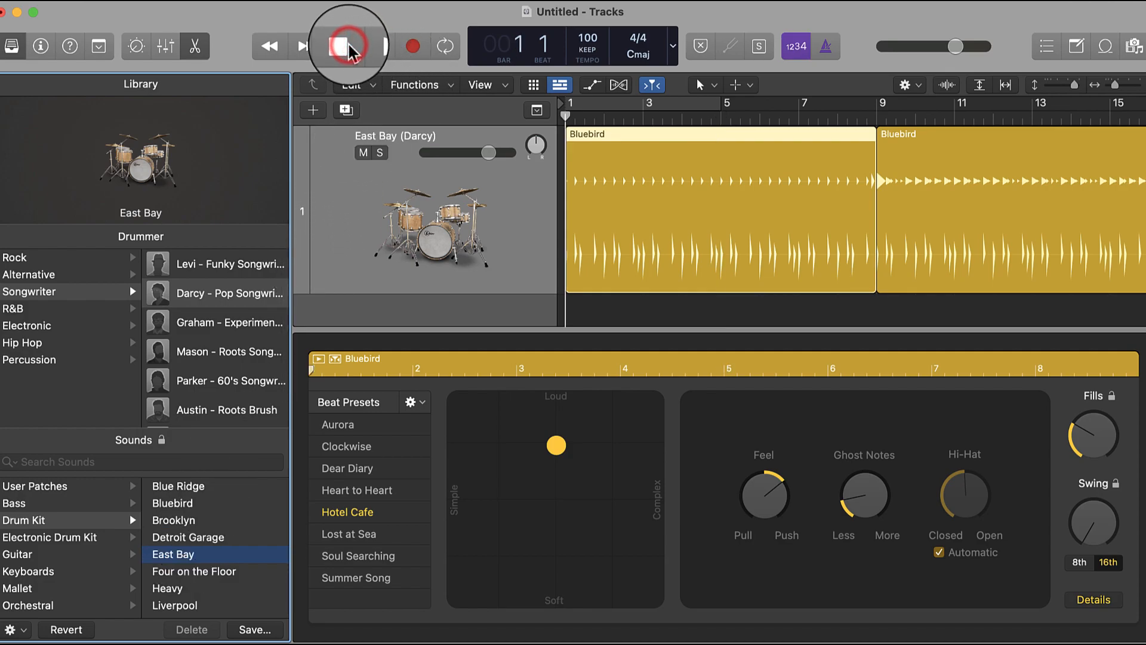
key(space)
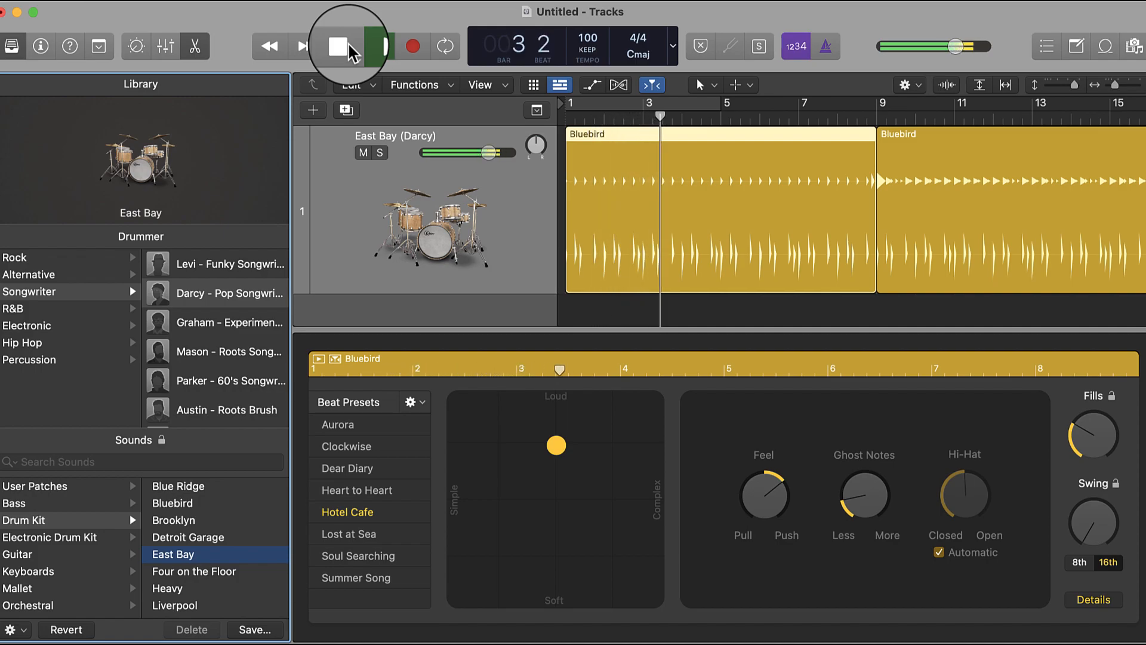
click(338, 46)
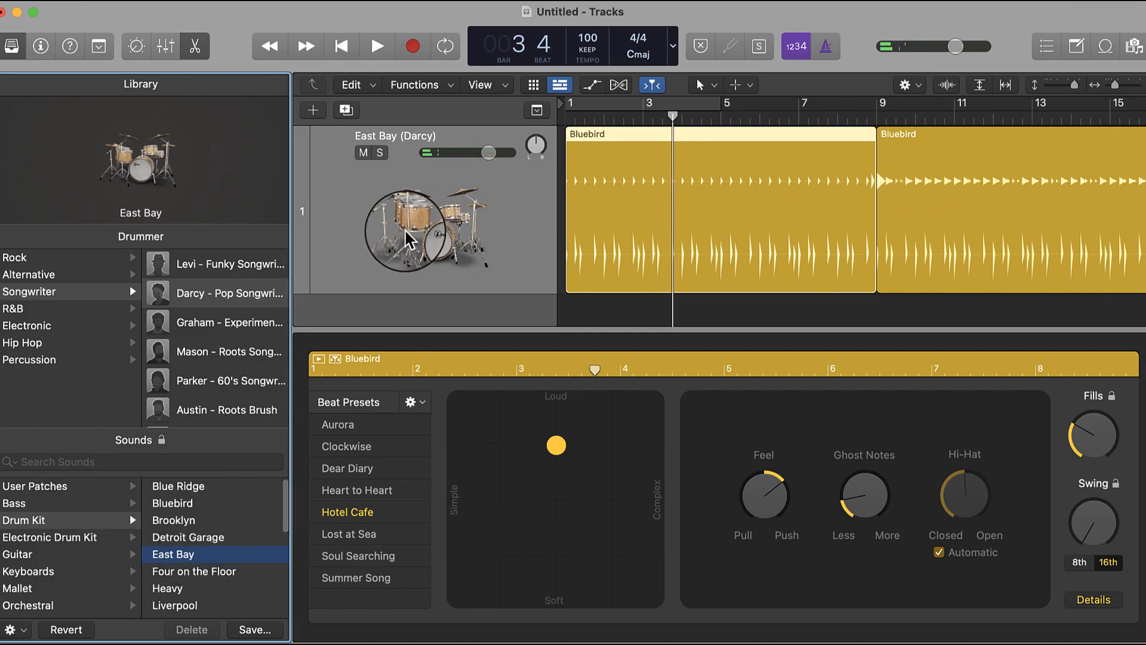
- Browse the drum kit sounds to the Producer Kits and load the East Bay+ kit on the drummer track
scroll(470, 221, right, 1)
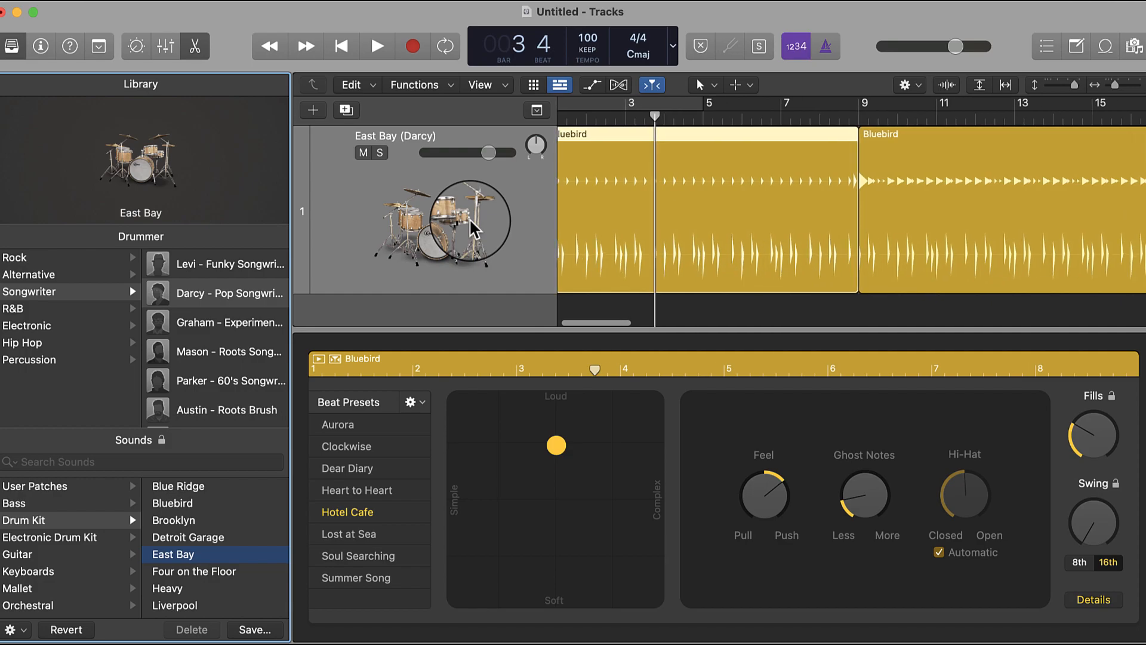
scroll(472, 227, right, 3)
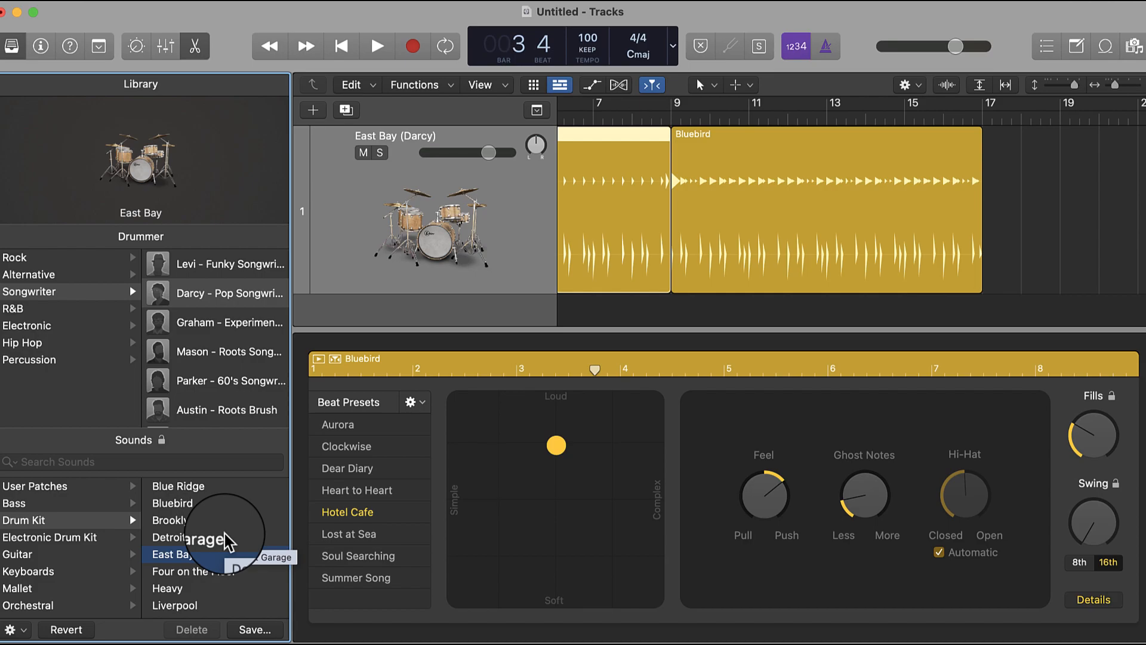
scroll(227, 536, down, 2)
scroll(227, 537, up, 2)
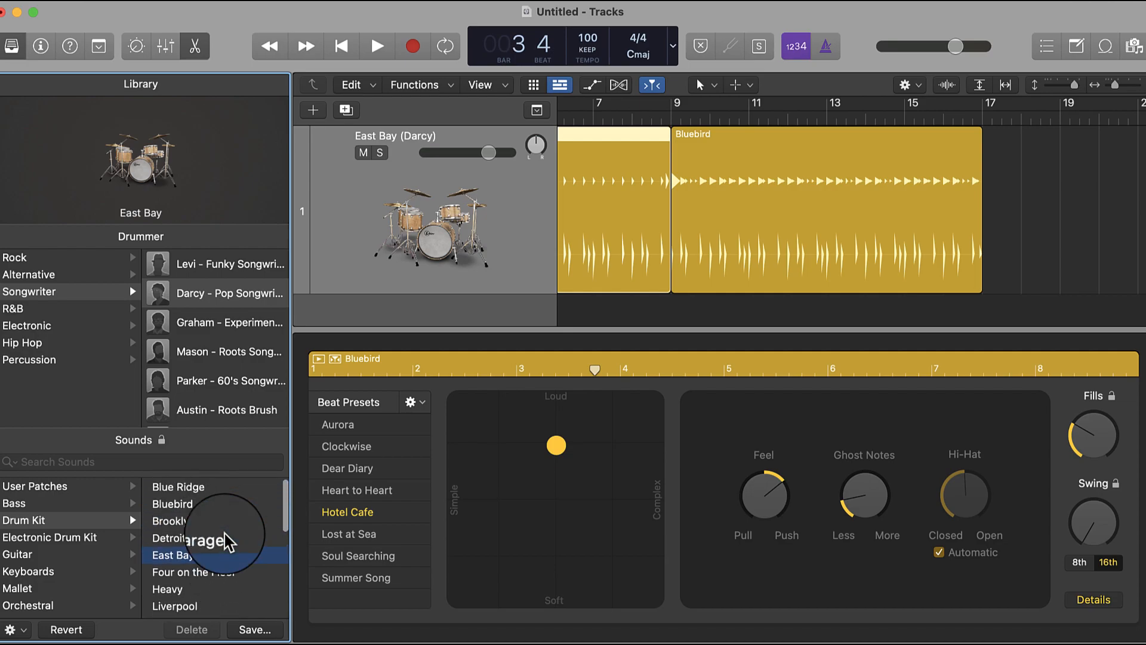
scroll(210, 577, down, 2)
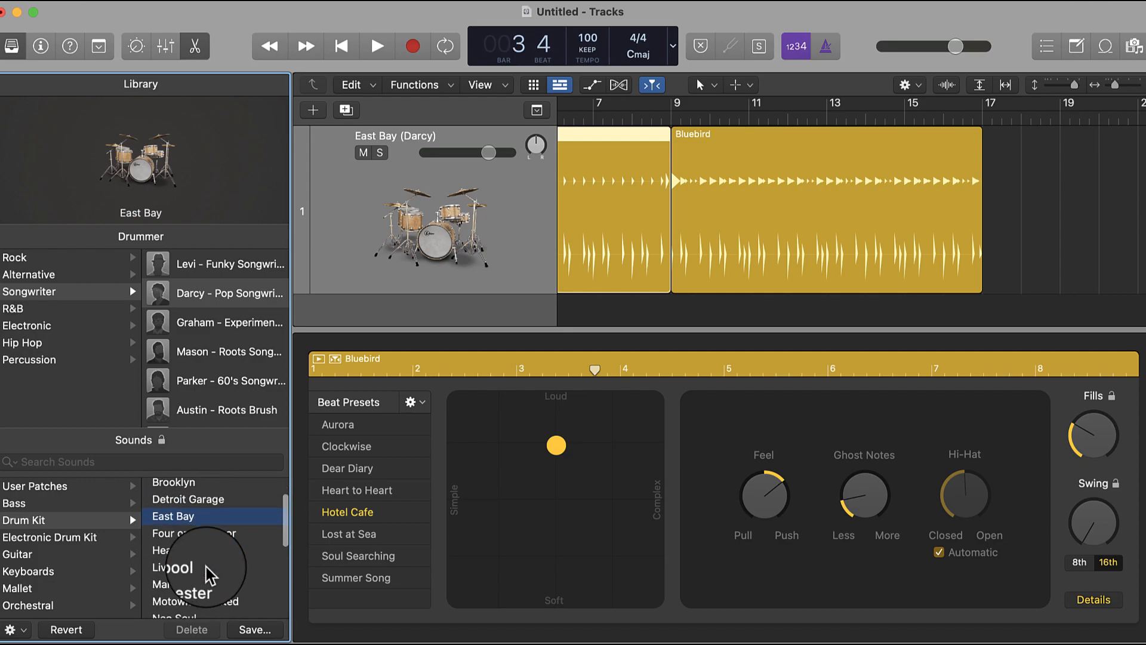
scroll(209, 576, down, 10)
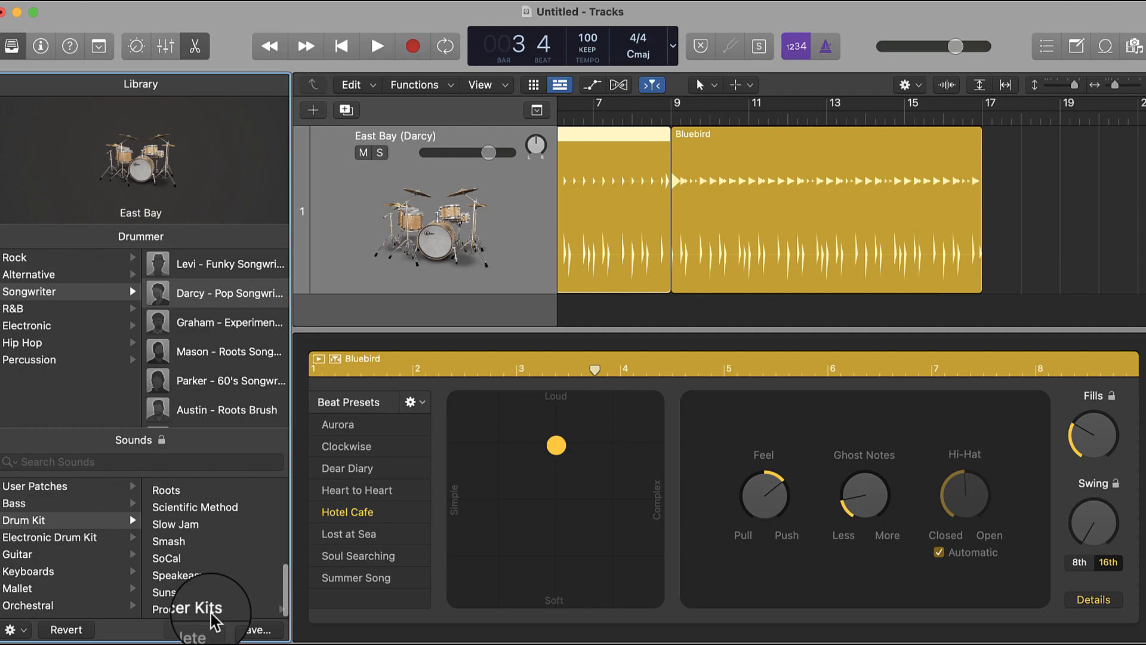
click(211, 611)
scroll(213, 597, down, 5)
scroll(203, 538, up, 1)
click(192, 530)
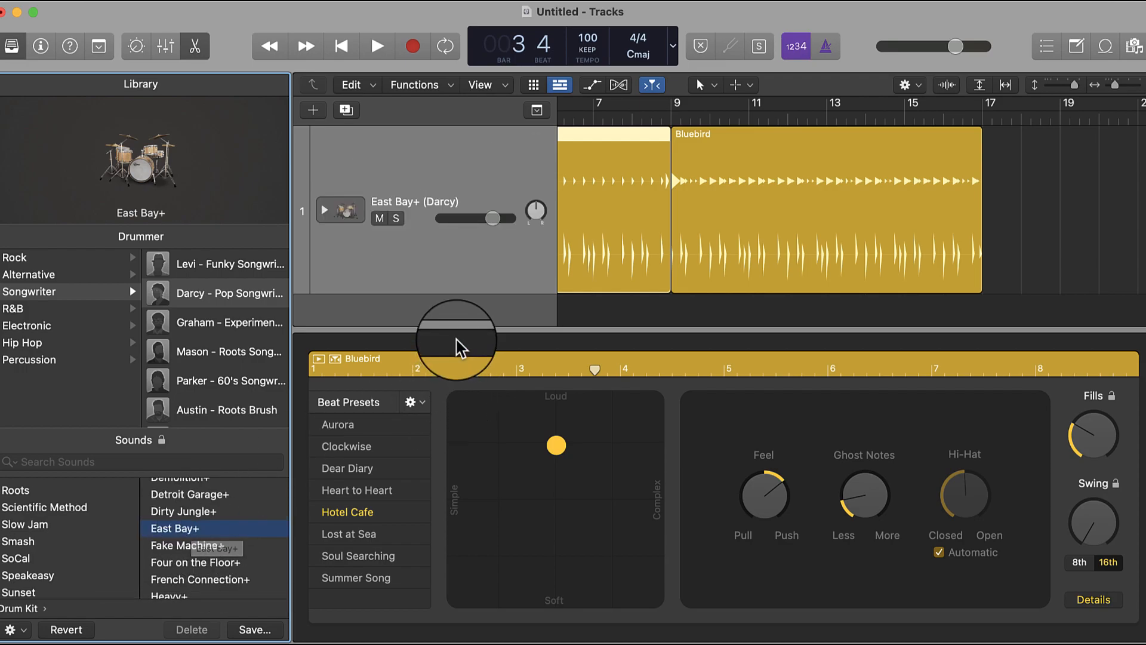
- Close the Drummer editor and turn on a cycle range over the whole first region, from bar 1 to bar 9
drag(450, 327, 461, 595)
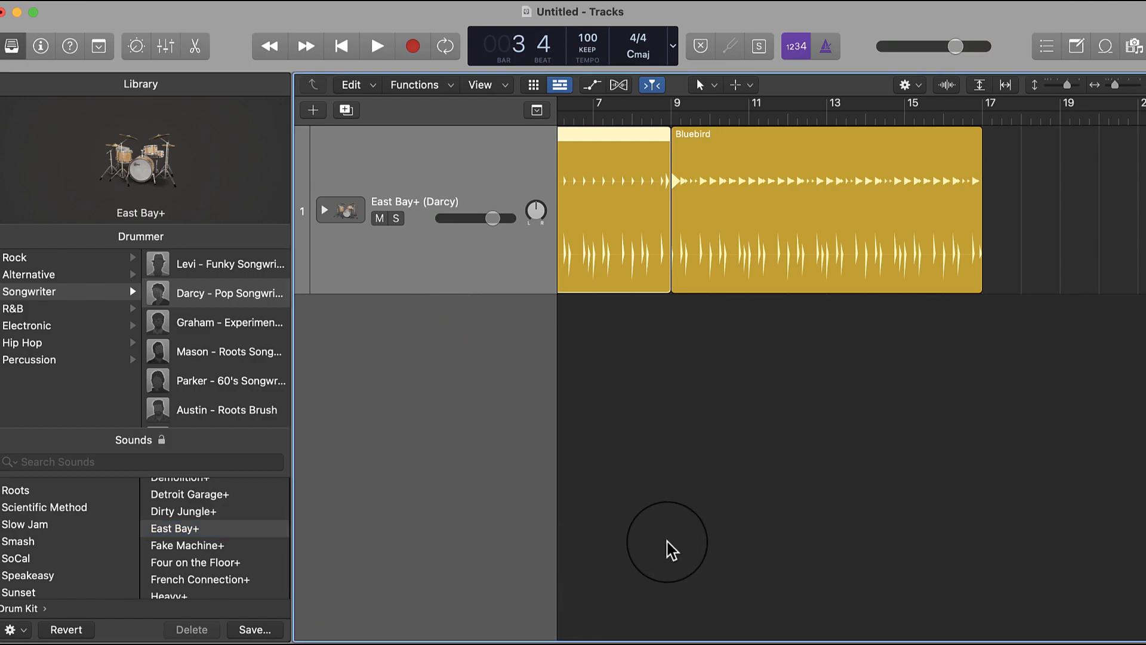
scroll(667, 542, left, 4)
key(c)
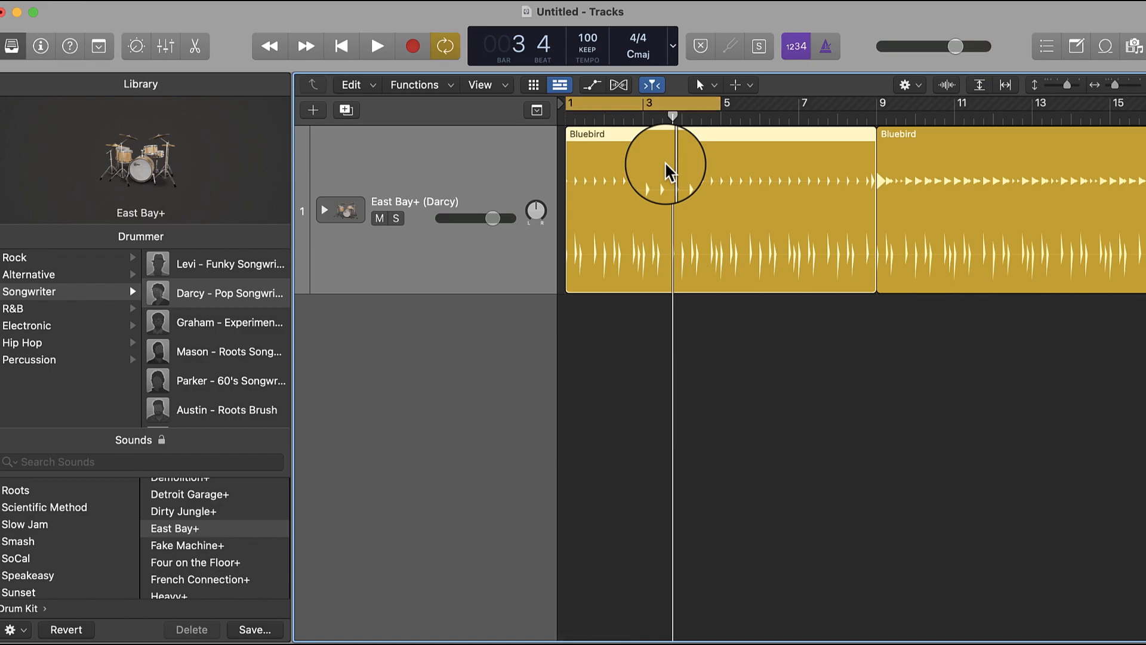
drag(716, 102, 873, 138)
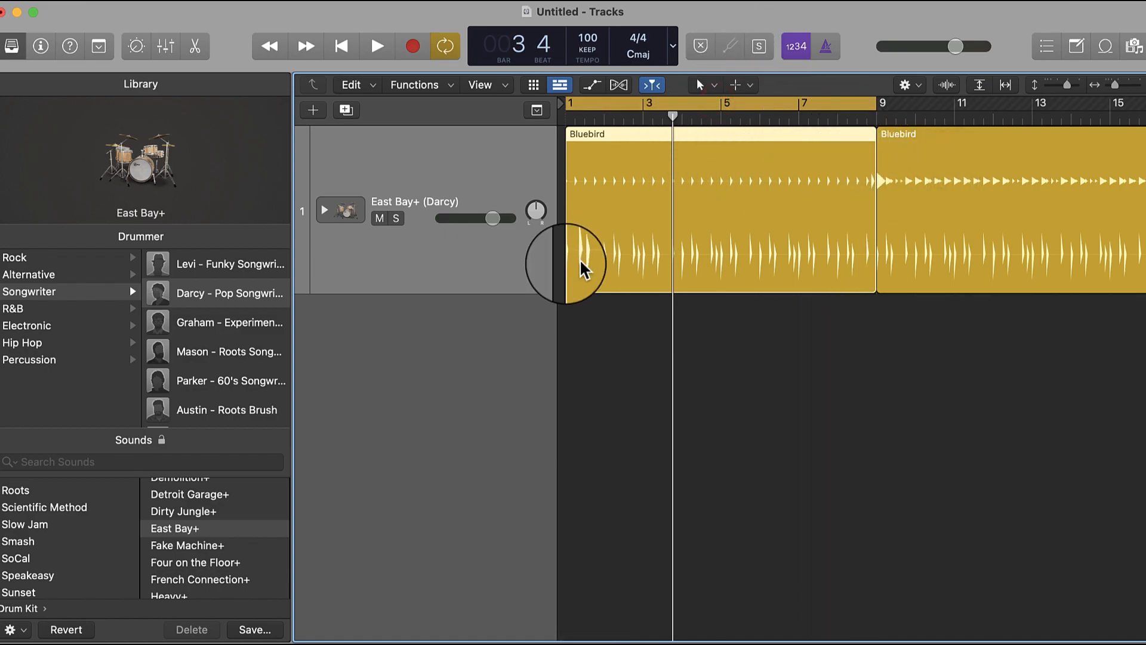
- Expand the East Bay+ track stack and look through its individual kit and microphone tracks
click(324, 212)
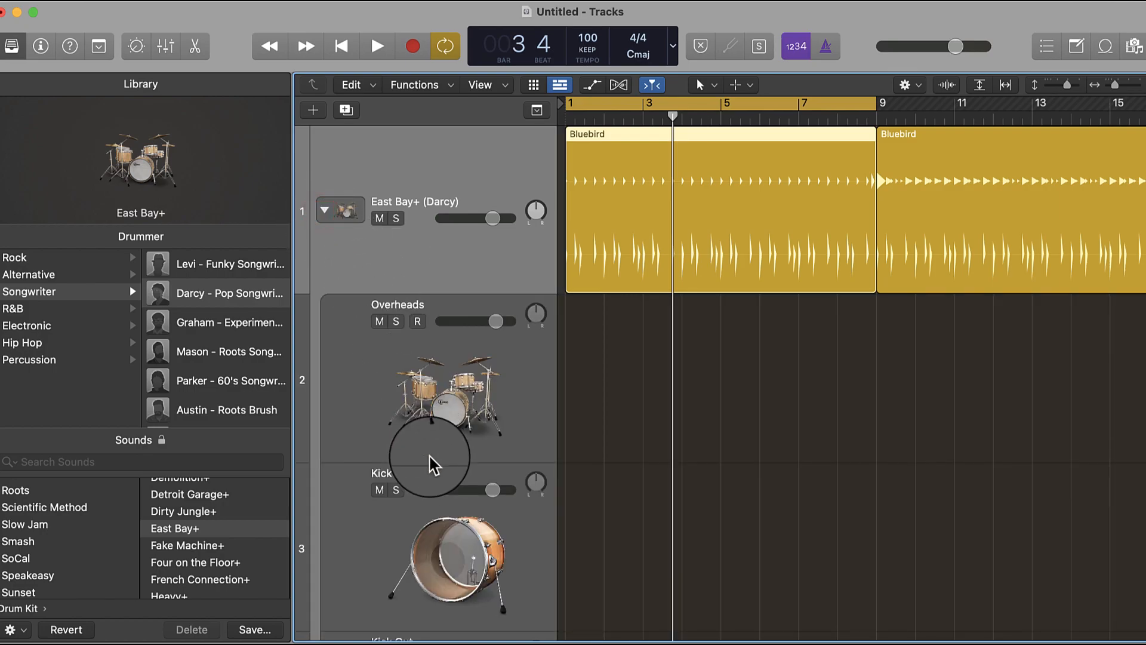
scroll(432, 466, down, 2)
scroll(433, 465, down, 5)
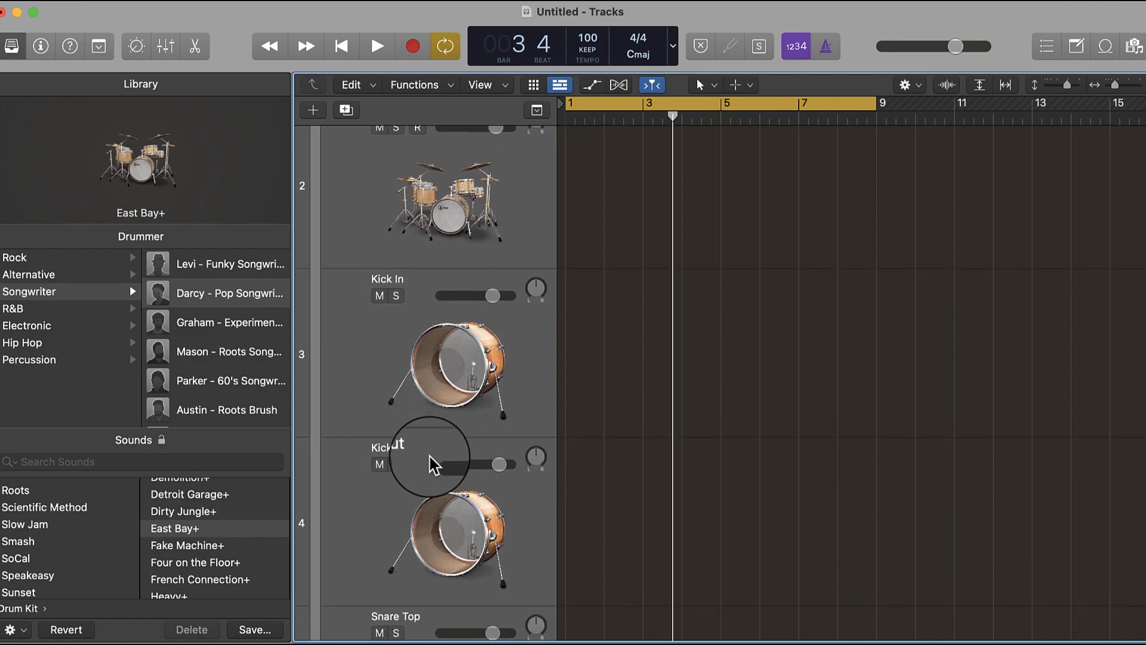
- Look through the expanded East Bay+ stack's individual microphone tracks, from the overheads down to the toms
scroll(433, 464, up, 3)
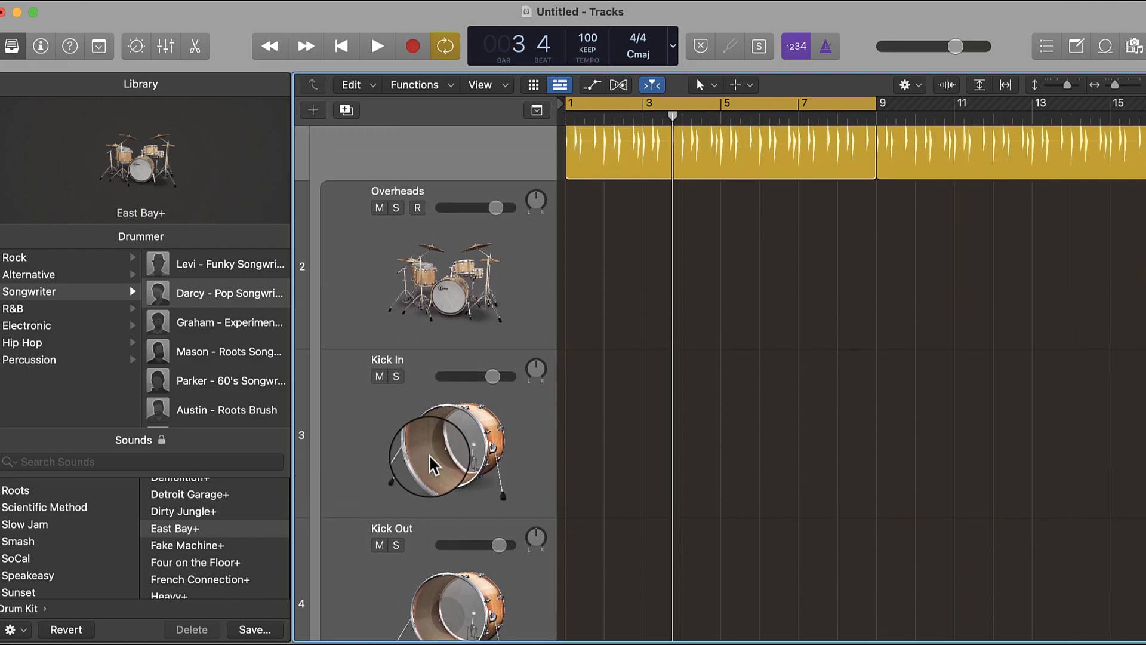
scroll(431, 461, down, 2)
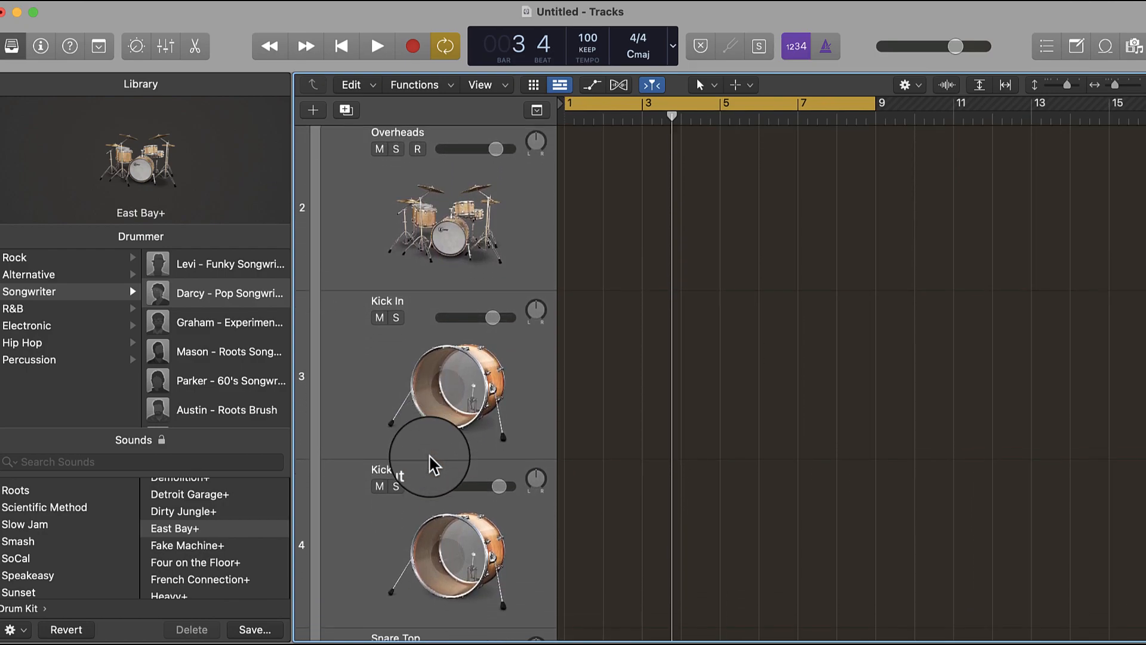
scroll(422, 382, down, 5)
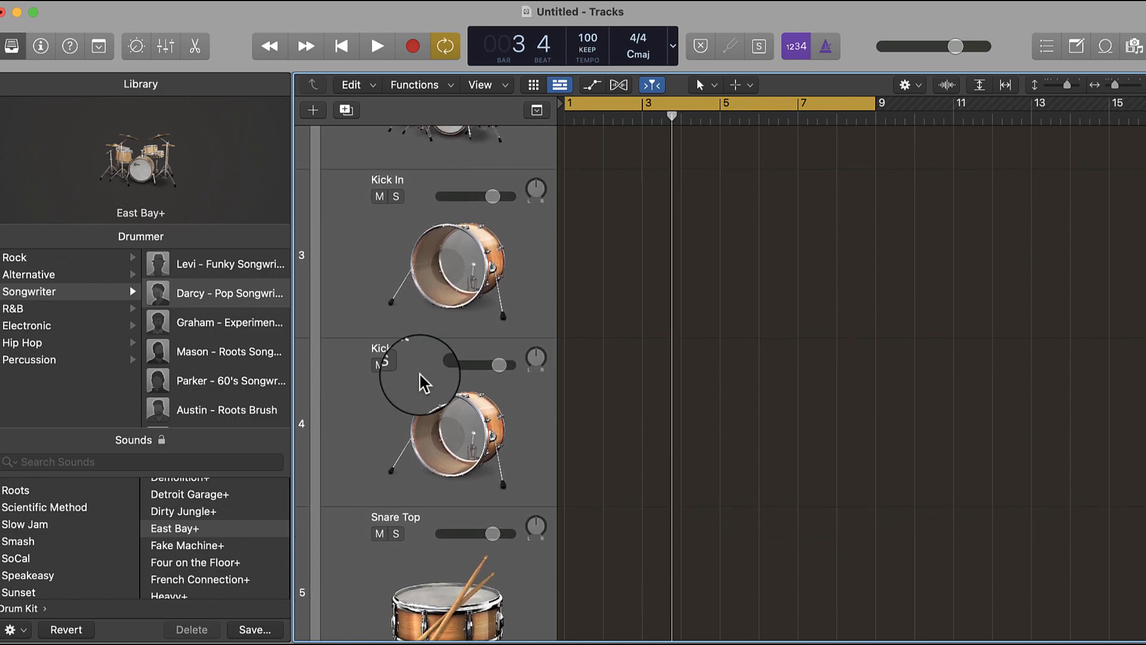
scroll(422, 382, down, 9)
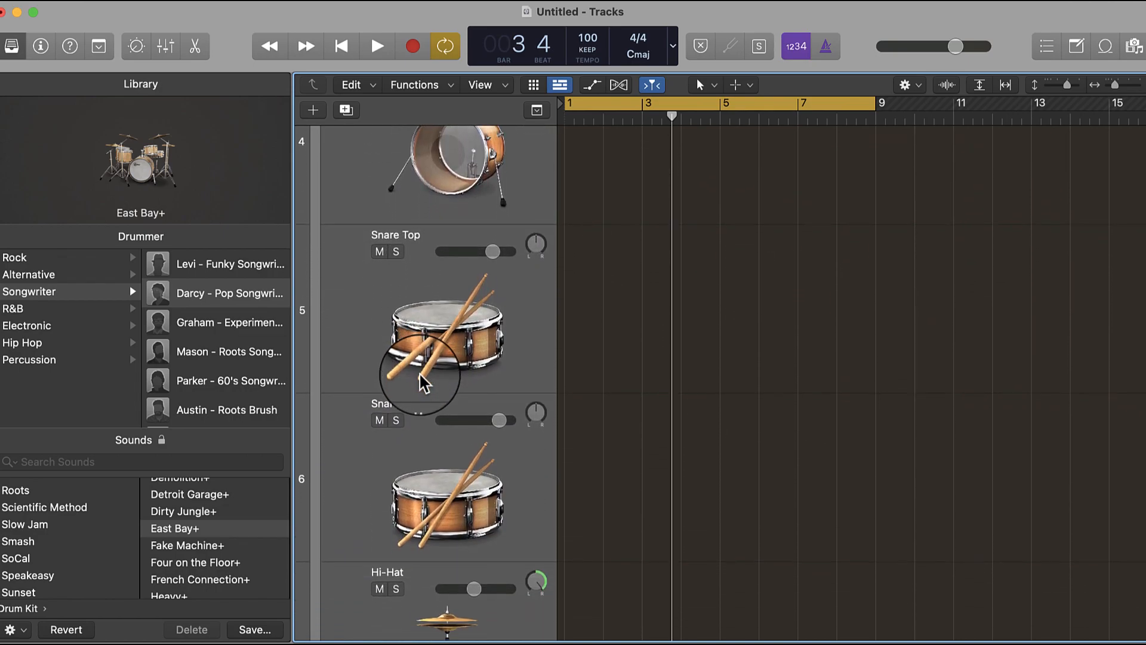
scroll(421, 377, down, 10)
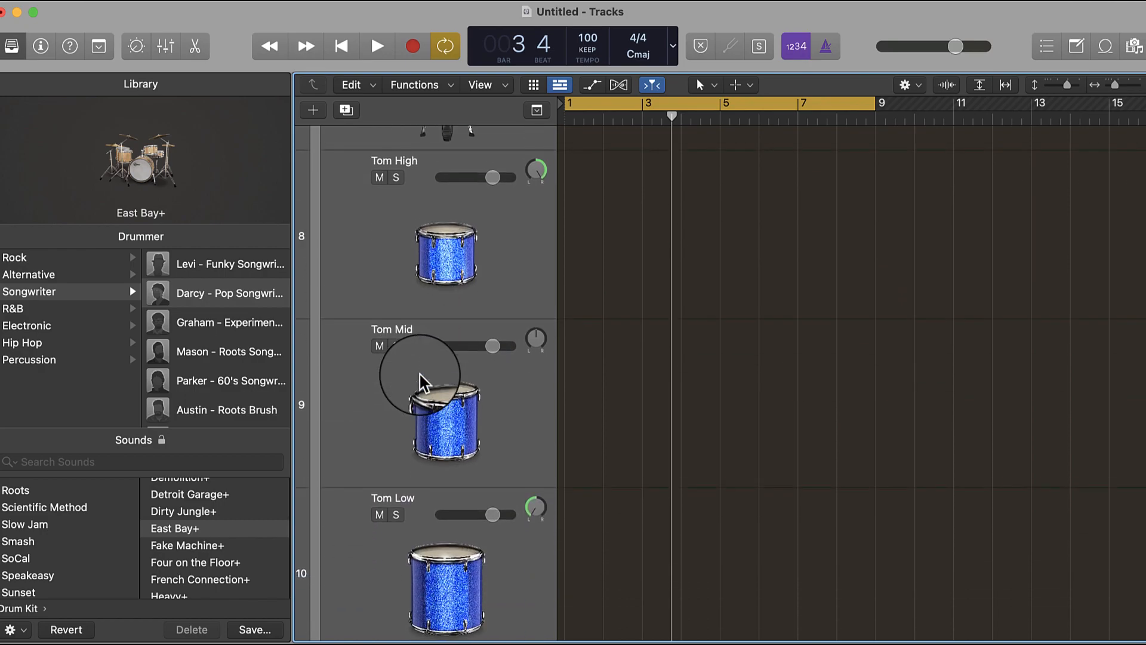
scroll(421, 382, up, 7)
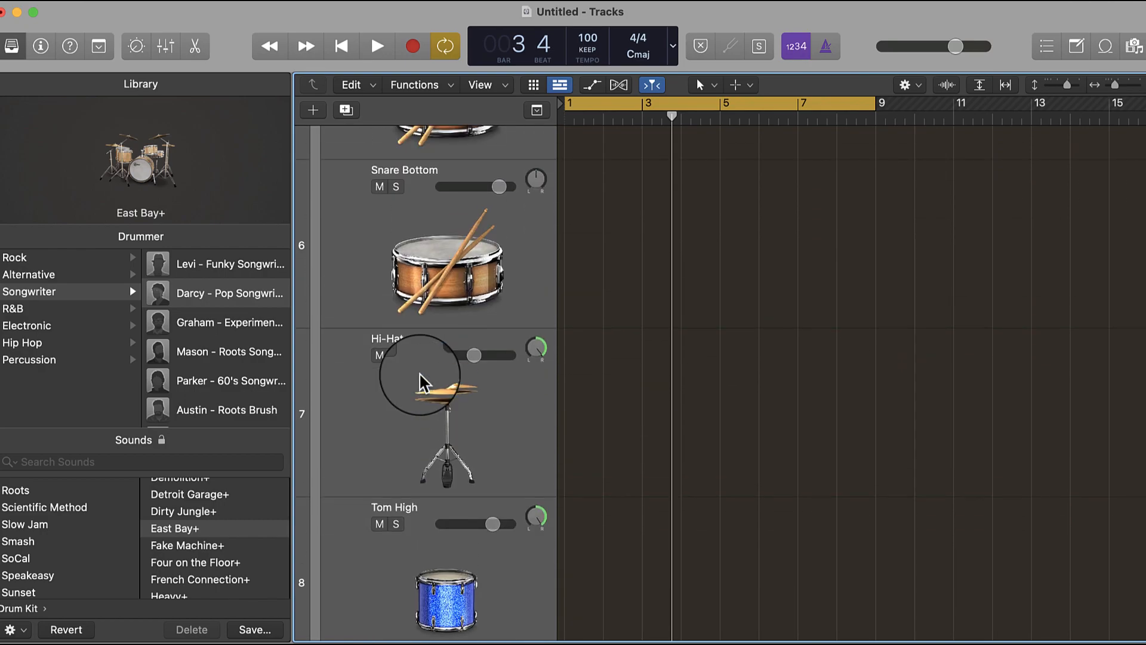
scroll(421, 382, down, 7)
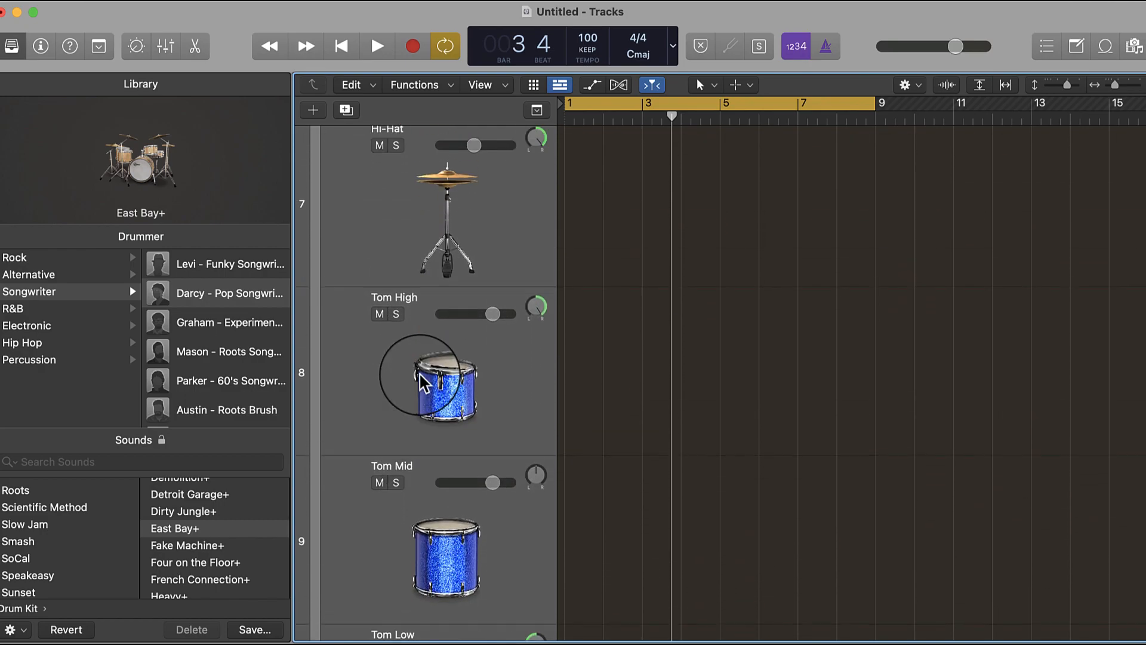
scroll(421, 375, up, 1)
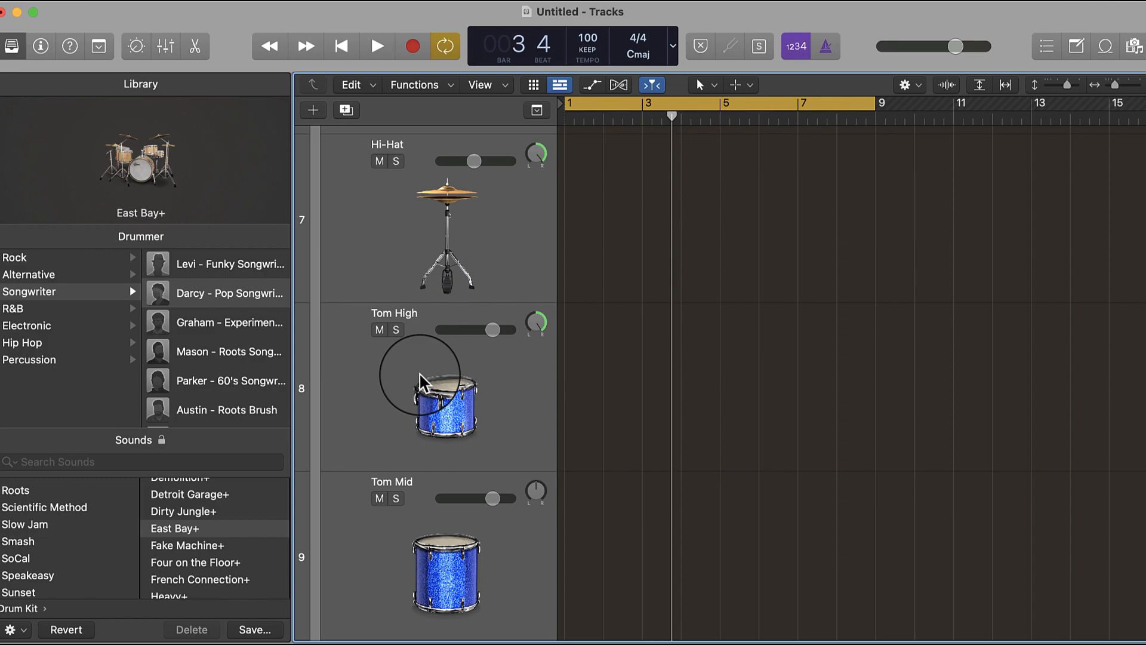
- Review all of the East Bay+ kit's channel strips in the Mixer and collapse them into the single stack strip
click(166, 46)
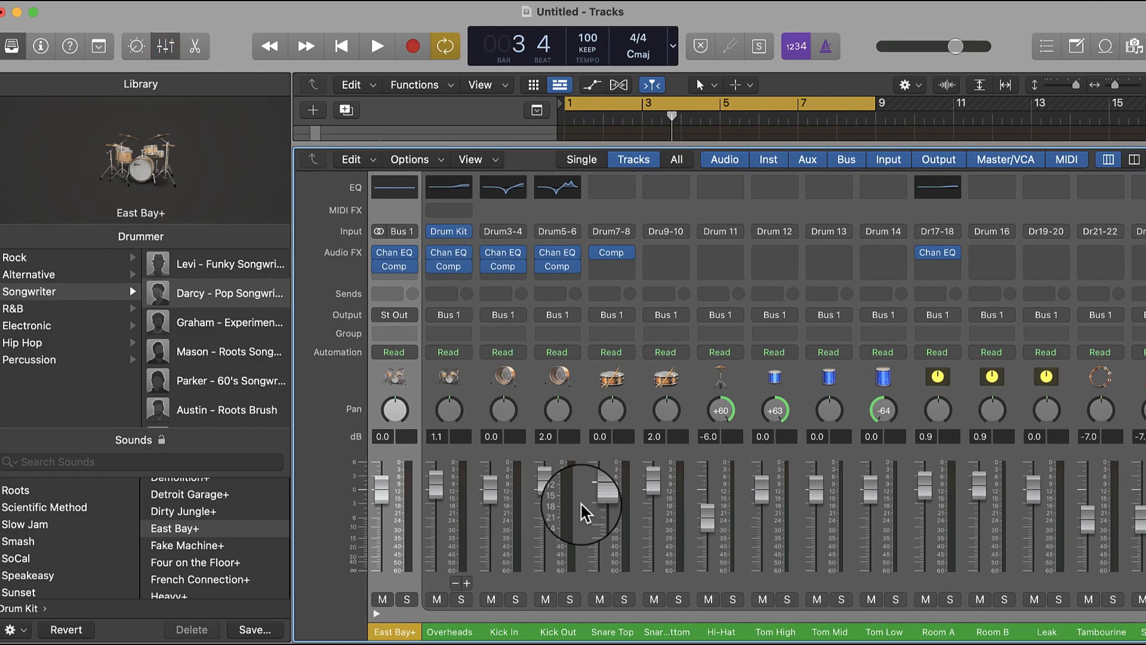
scroll(770, 573, right, 5)
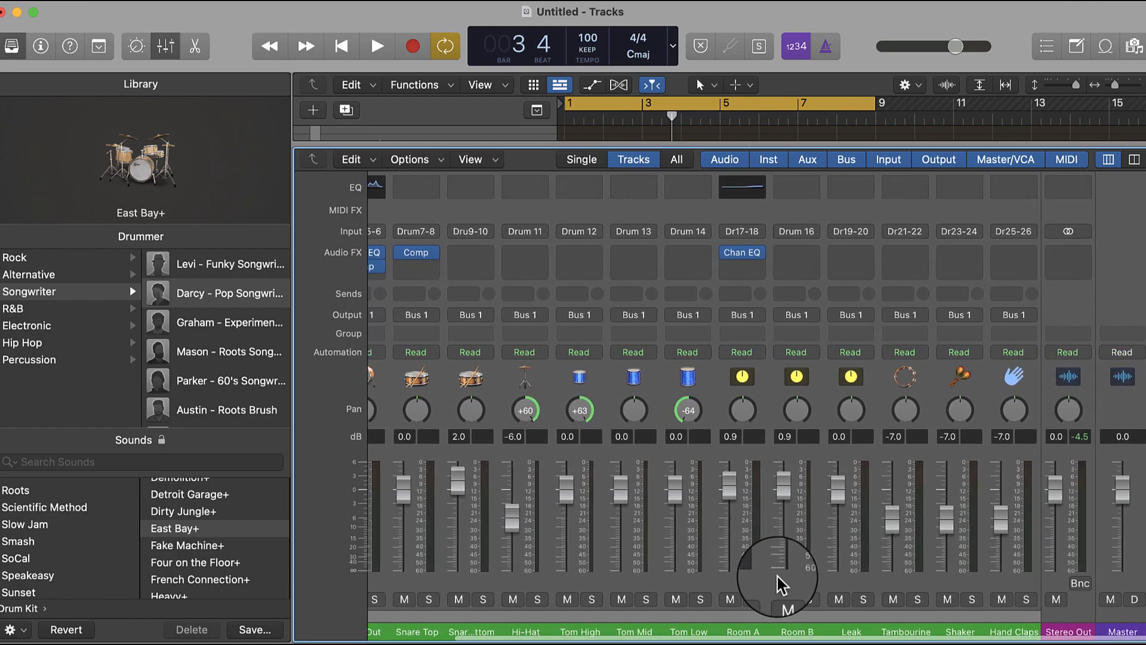
scroll(779, 585, left, 3)
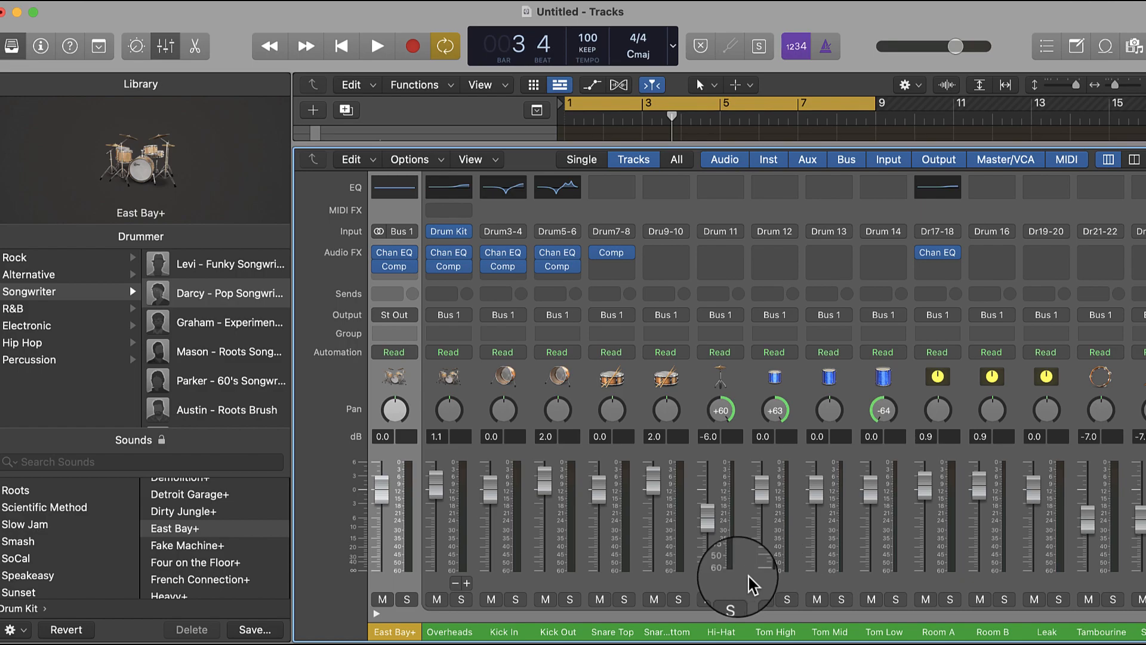
click(376, 614)
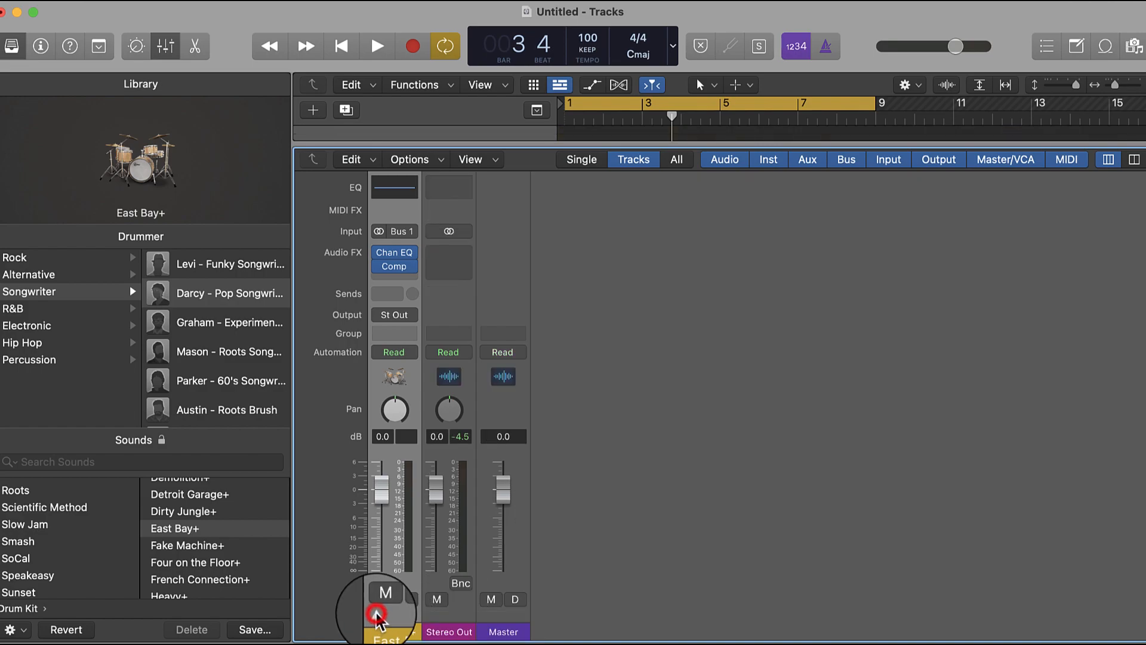
click(377, 614)
click(376, 614)
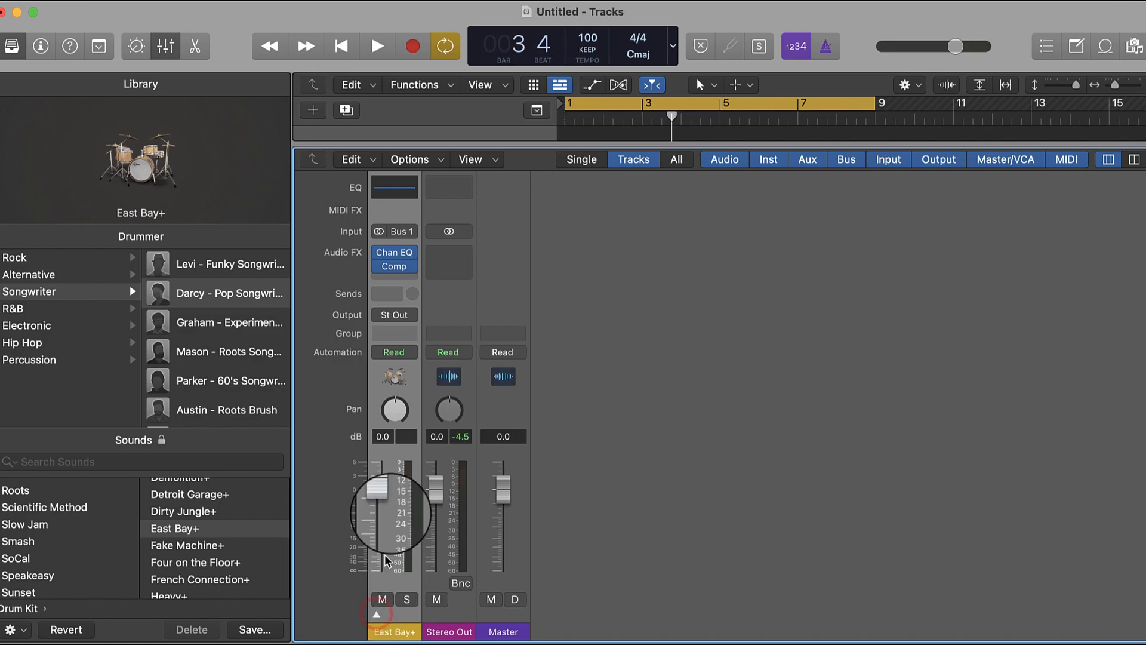
- Close the Mixer and audition the East Bay+ kit over the first two bars, stopping playback before bar 3
click(508, 145)
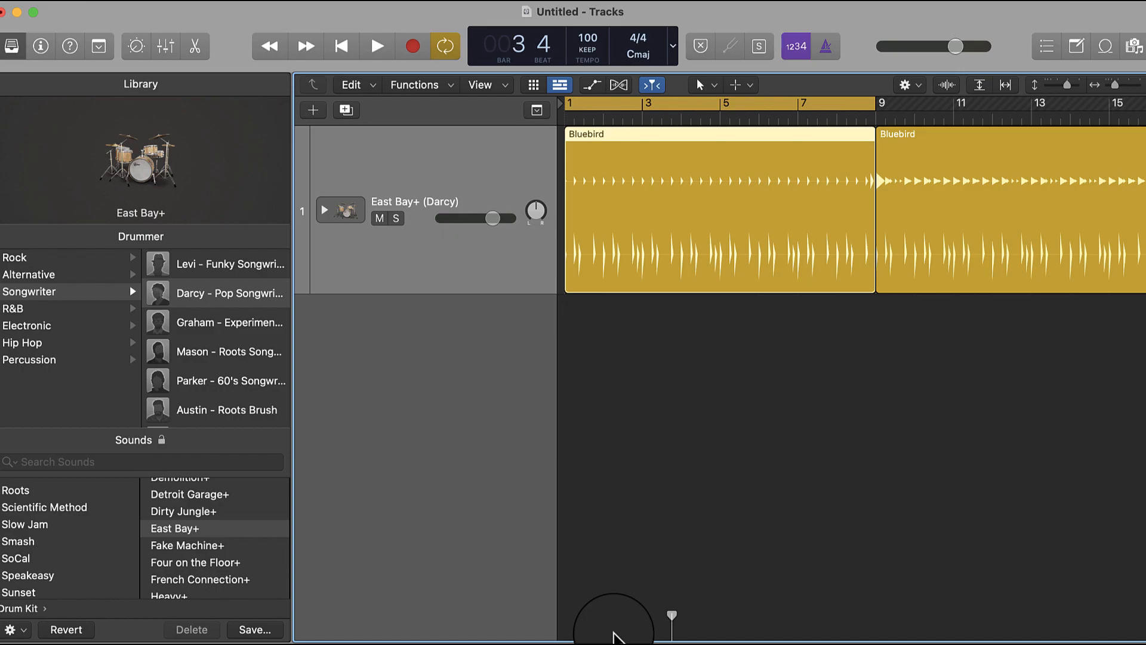
key(space)
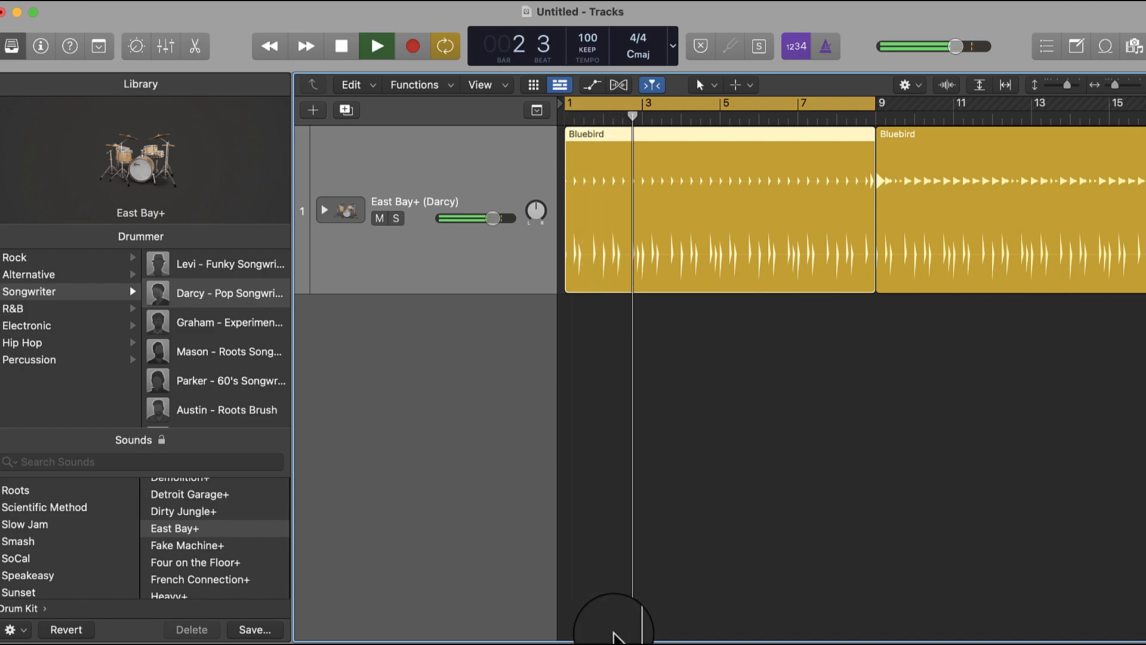
key(space)
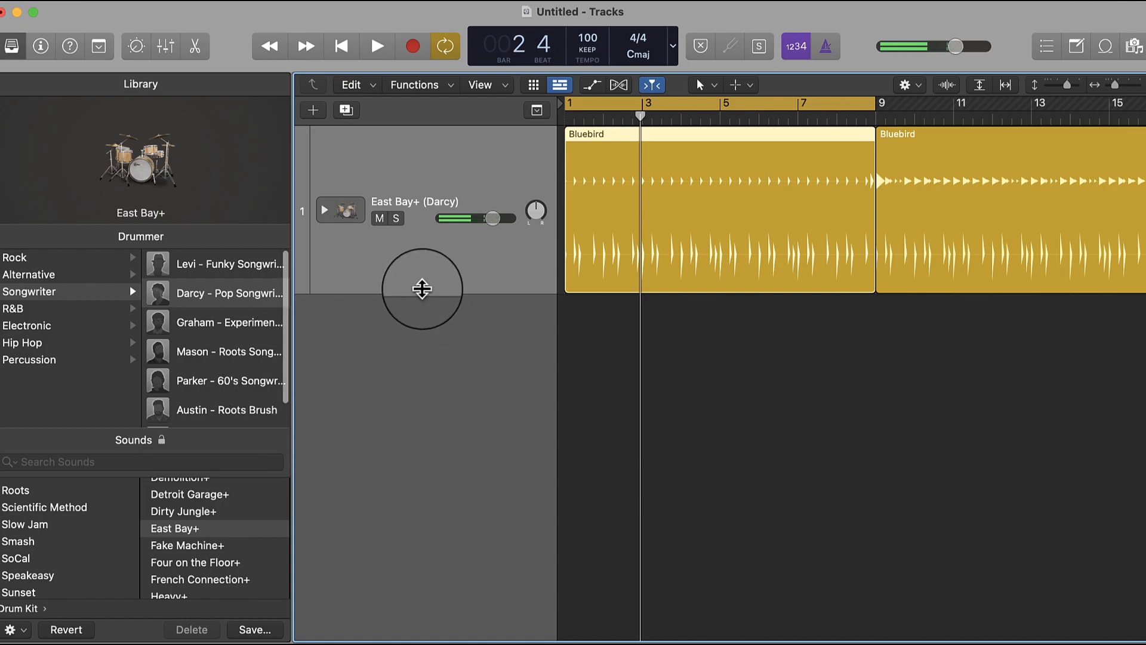
- Open the Drummer editor for the first Bluebird region and apply the Dear Diary beat preset
double_click(617, 206)
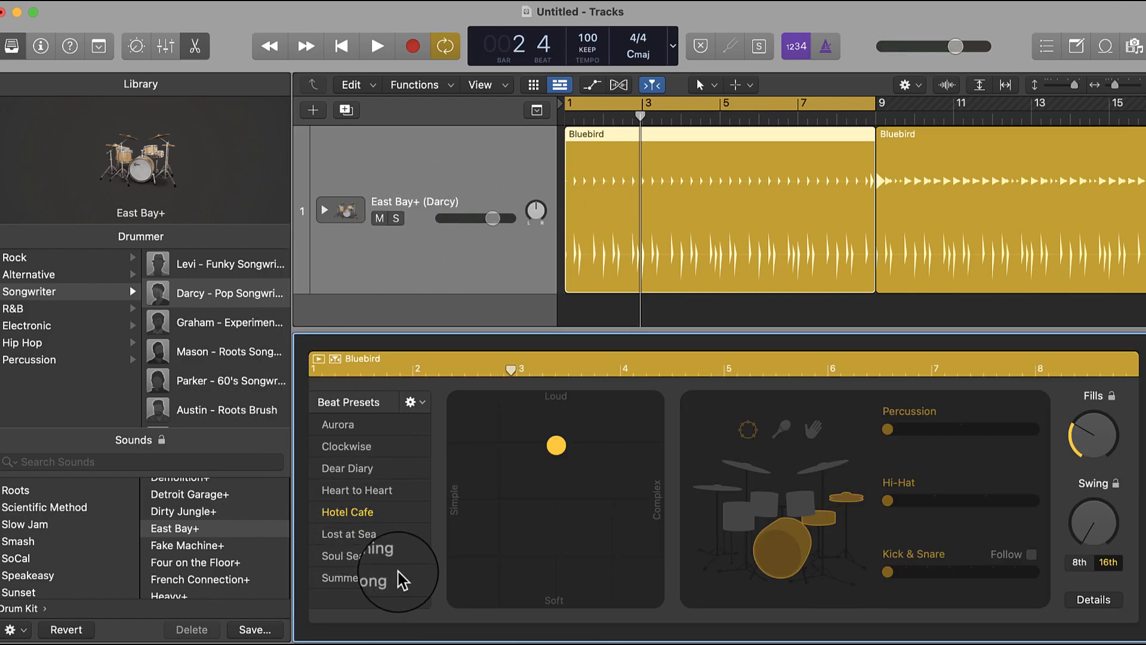
click(354, 470)
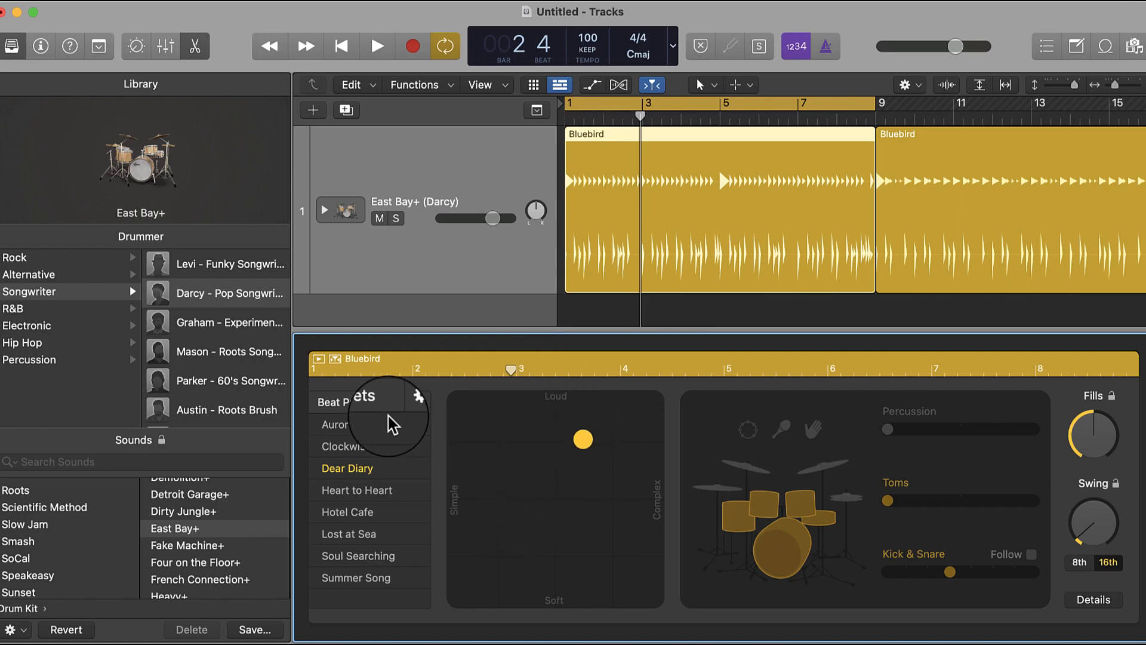
click(220, 360)
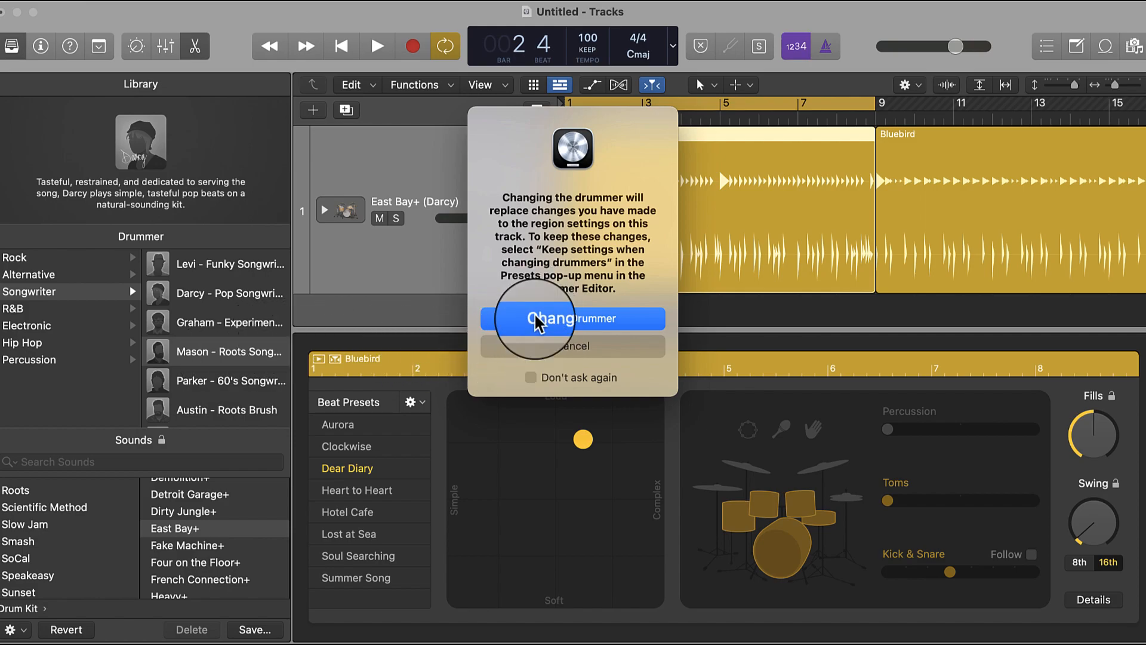
click(533, 353)
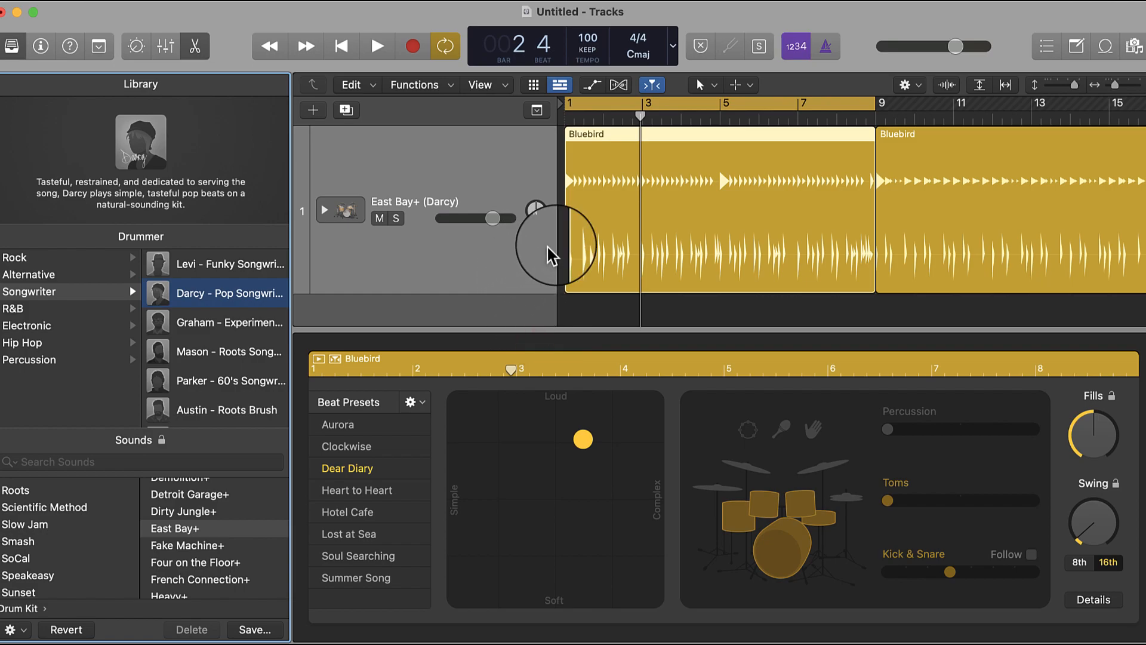
click(659, 248)
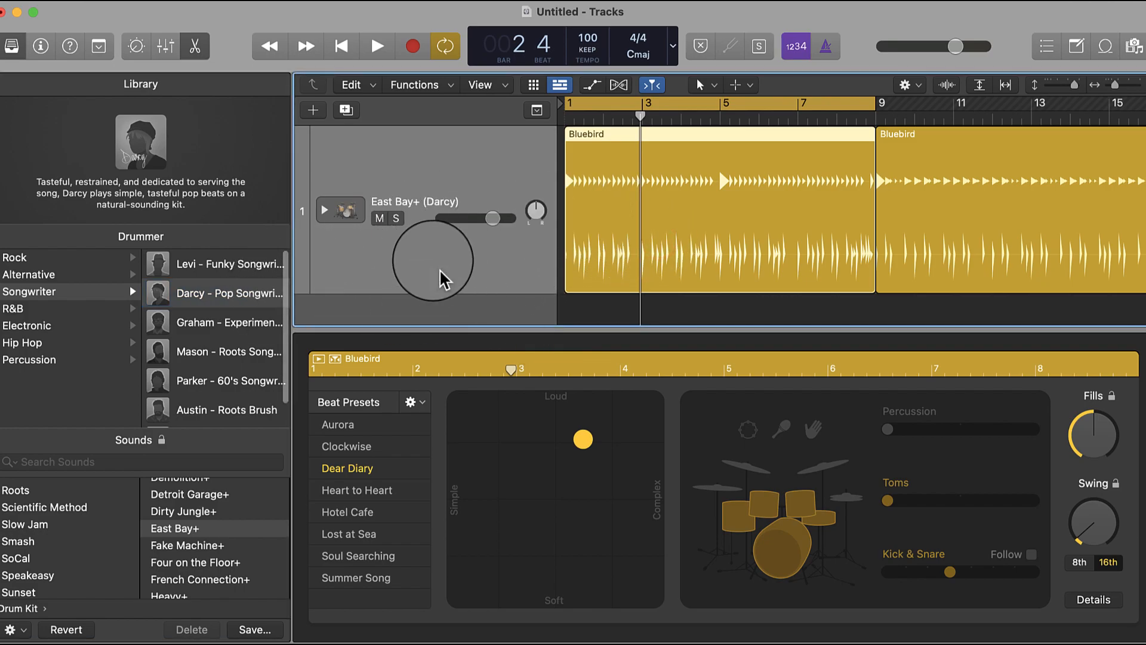
- Change the drummer to Mason, accepting the replacement of the region settings, and audition the first region from bar 1
click(248, 360)
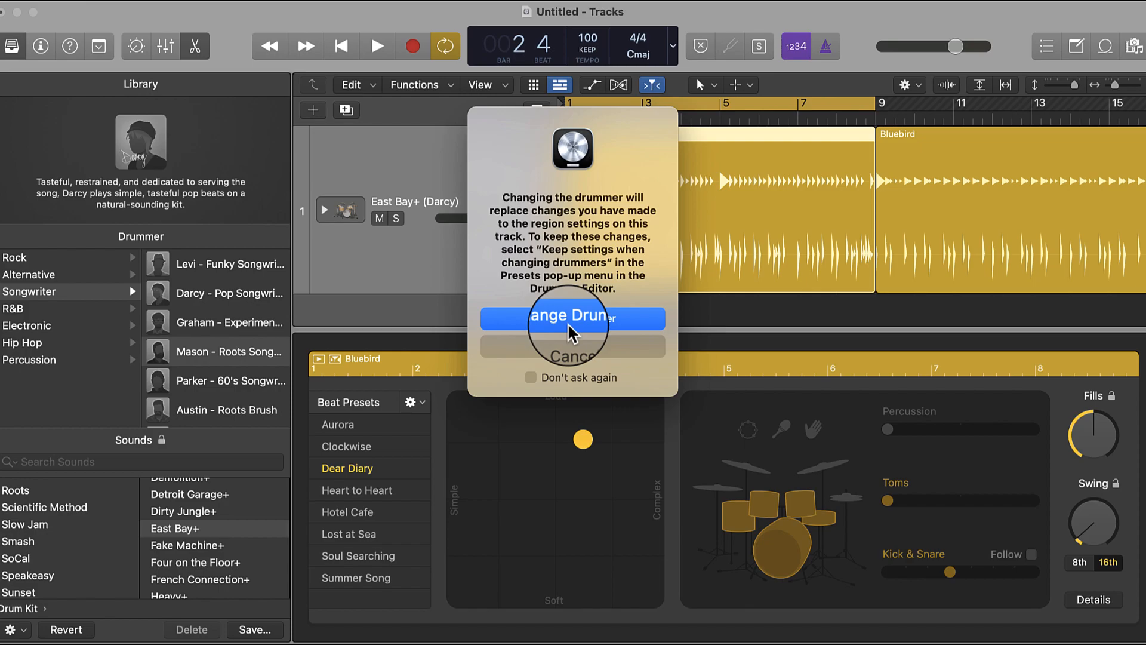
click(568, 326)
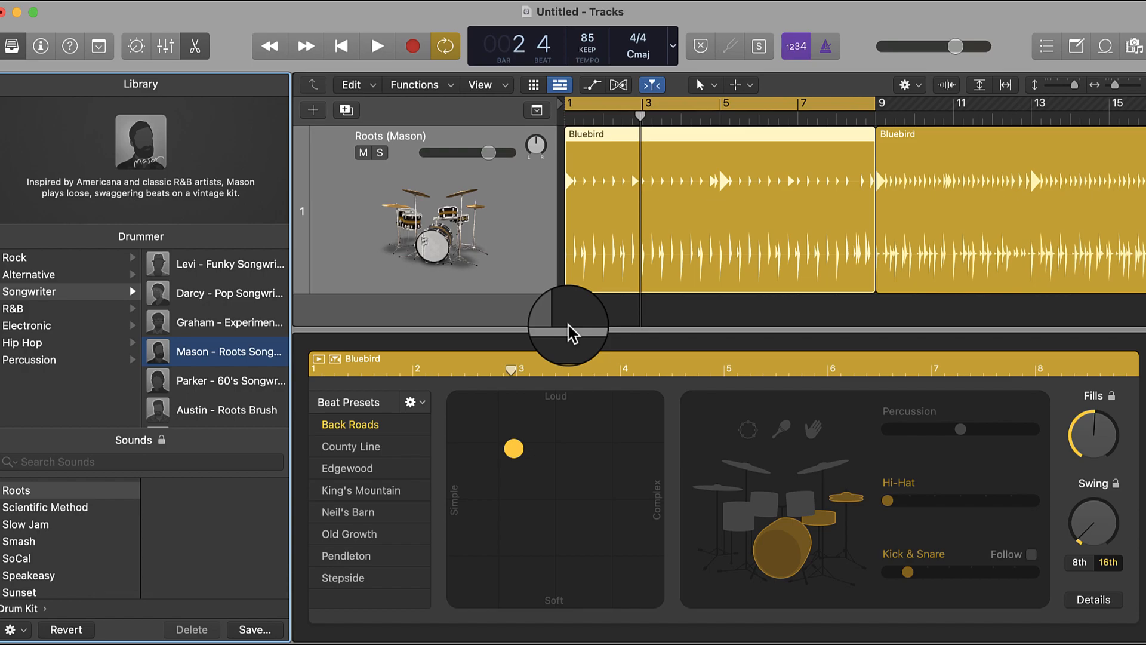
click(566, 105)
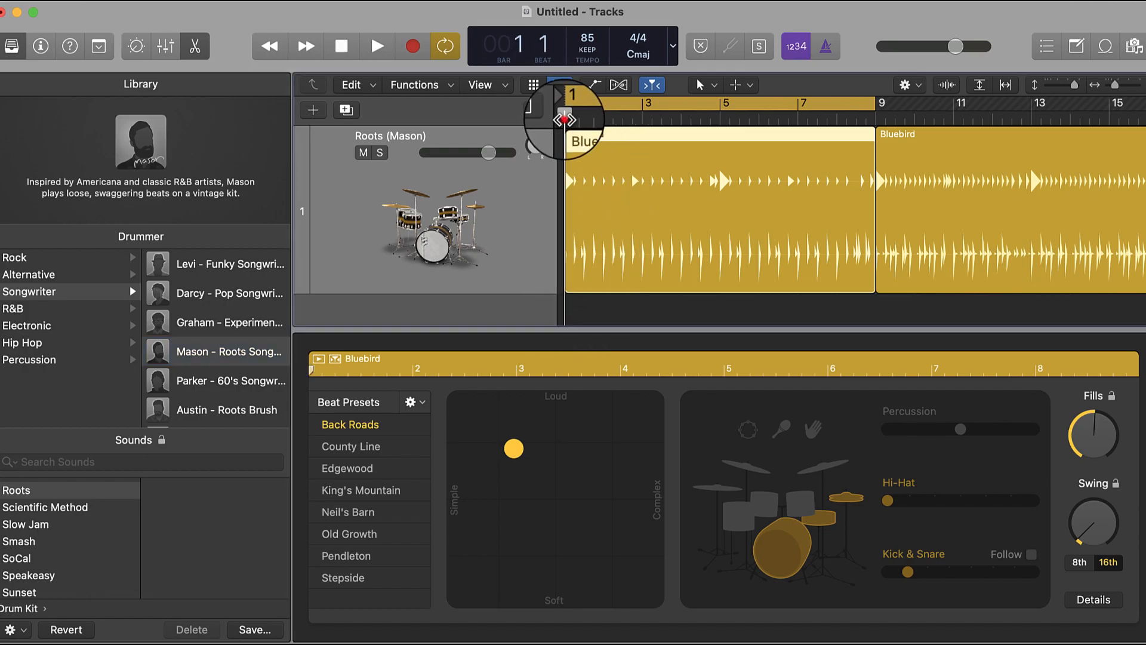
key(space)
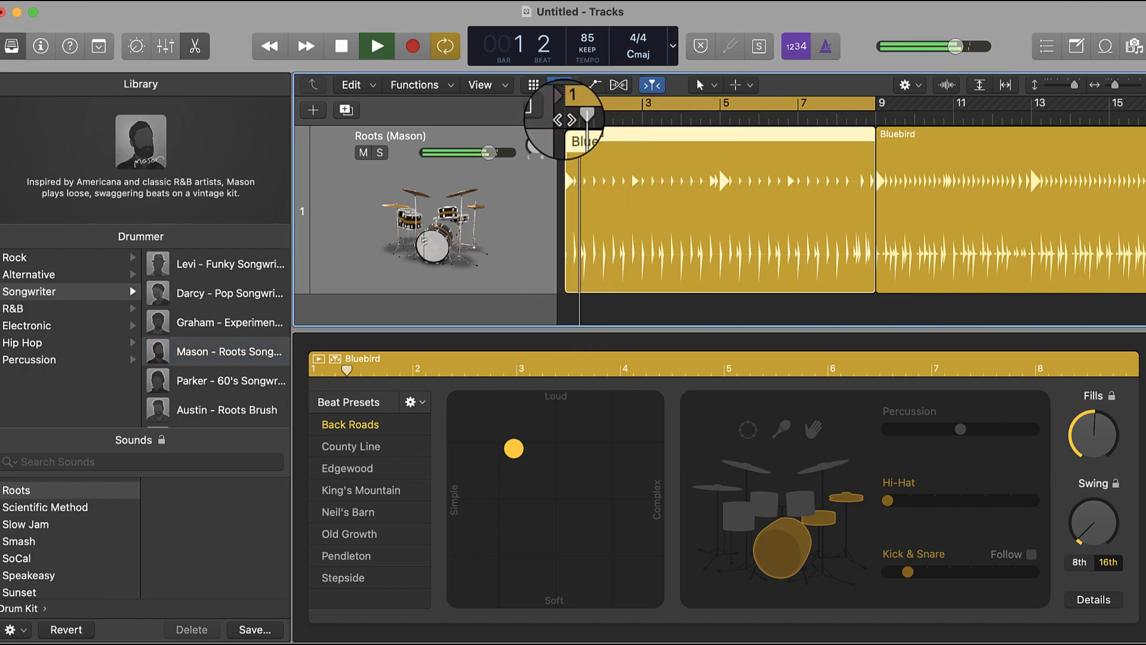
key(space)
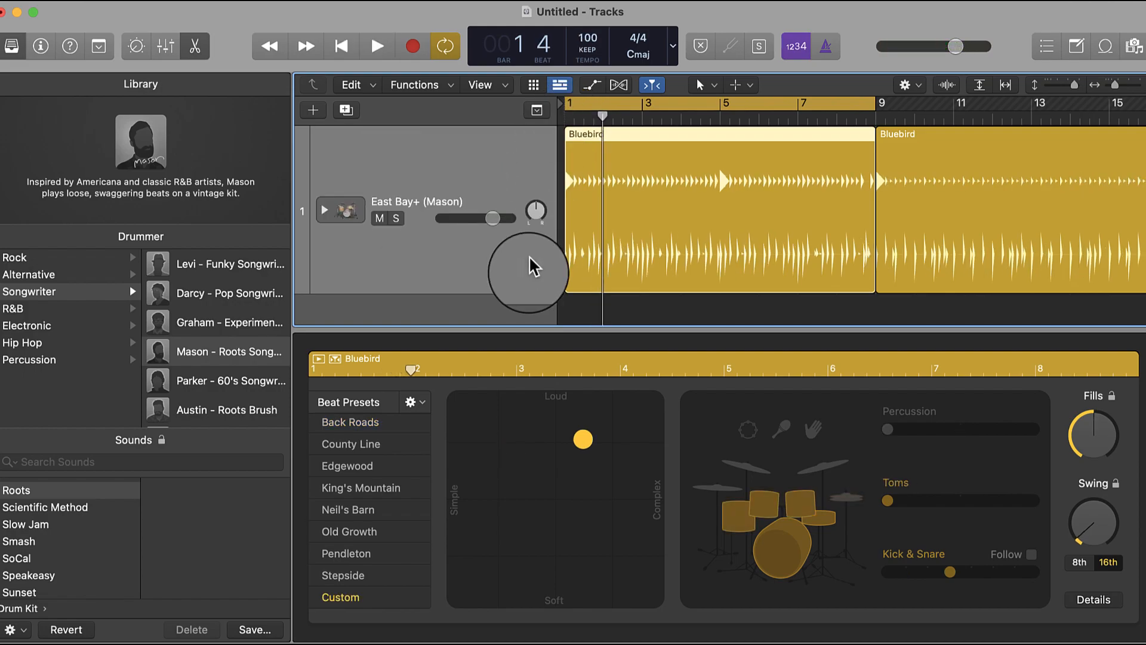
- Set the beat presets to keep settings when changing drummers and audition the region briefly
click(411, 402)
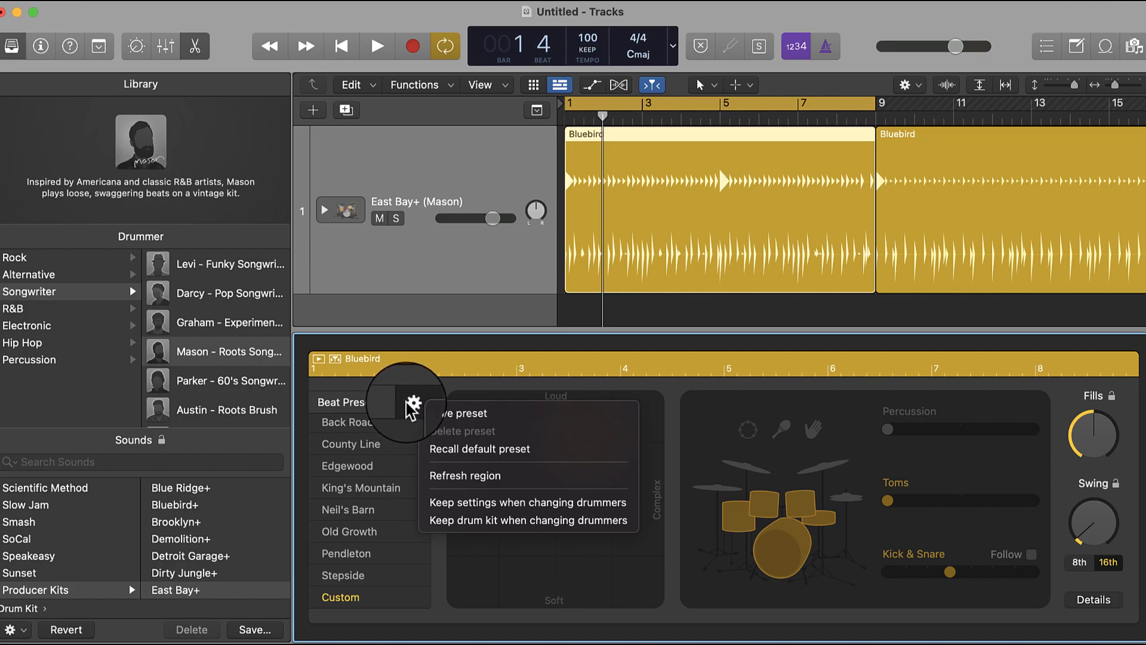
click(487, 505)
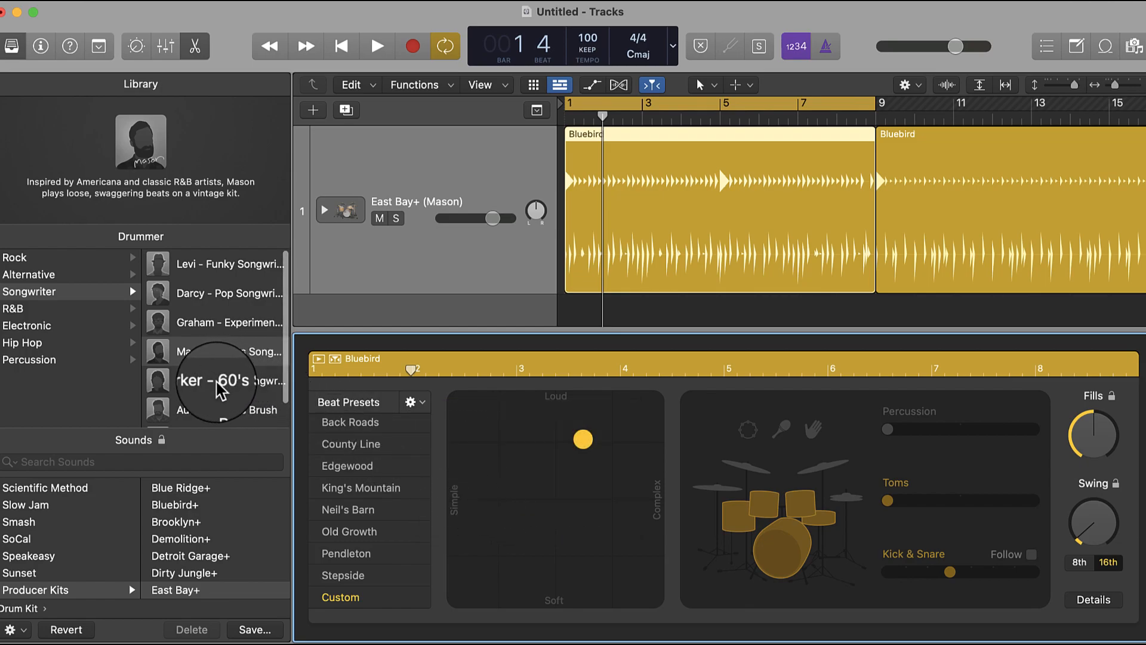
key(space)
key(space)
- Undo the last change to the region's performance settings and audition Mason on the East Bay+ kit at bar 1
key(super+z)
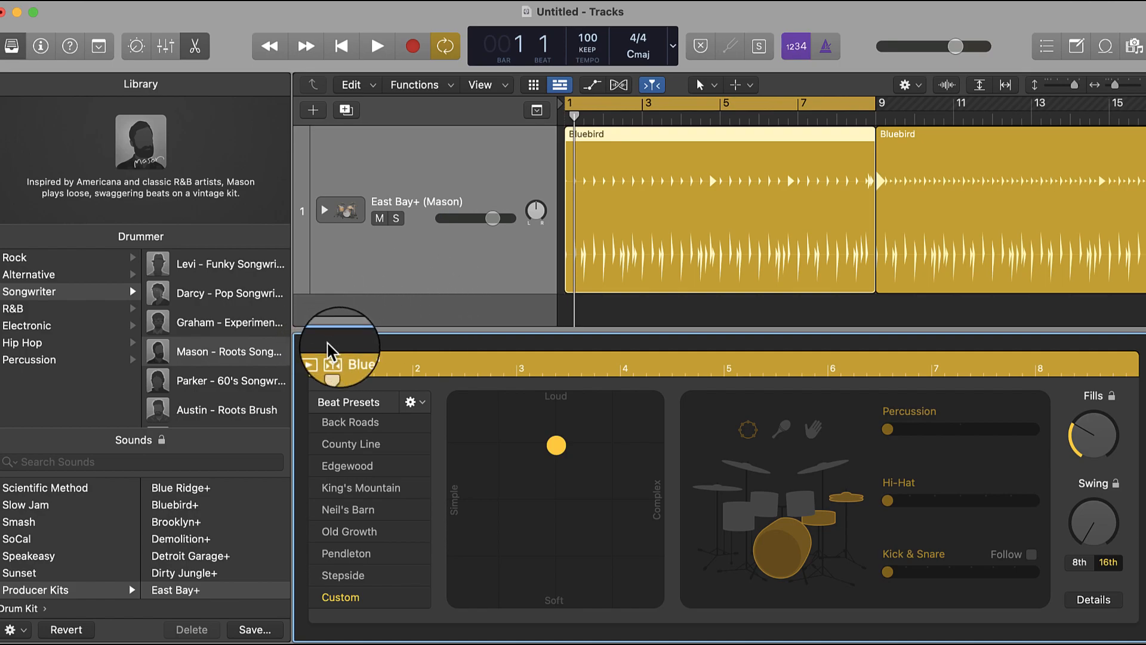
key(space)
key(space)
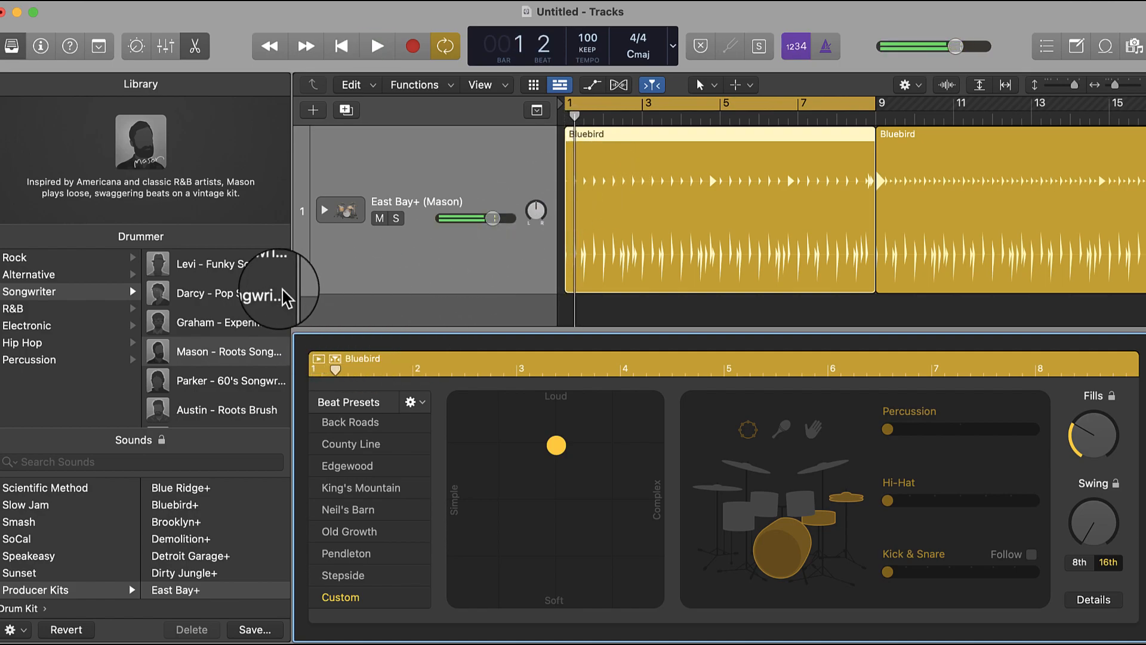
- Switch the drummer to Darcy and check the beat preset options for keeping settings and drum kit when changing drummers
click(223, 304)
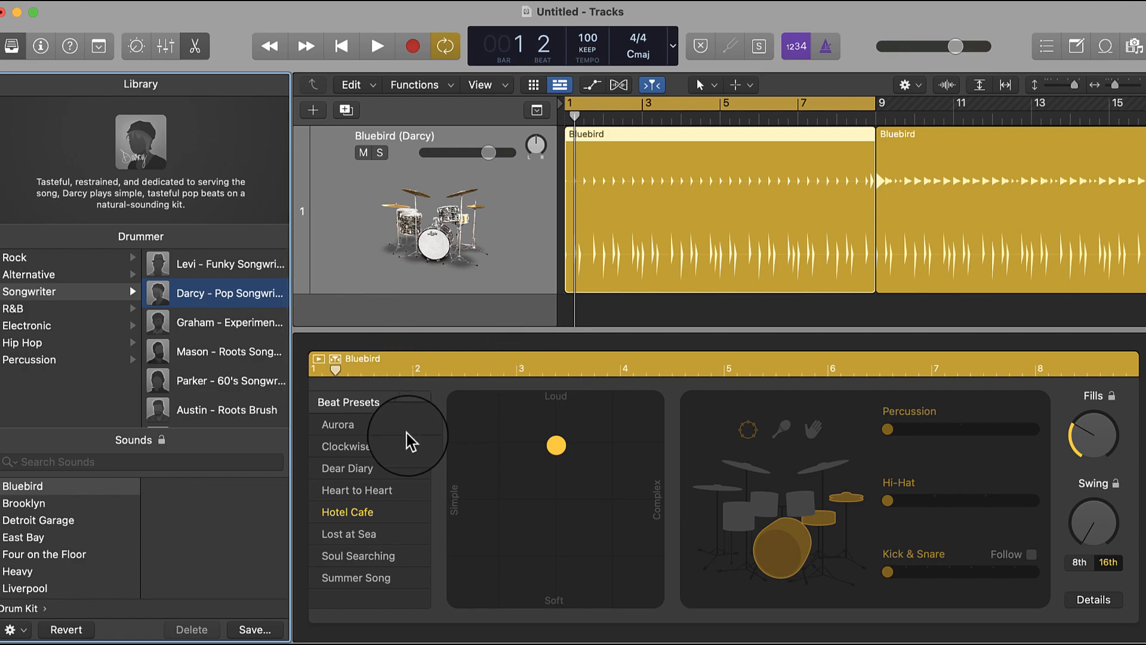
click(408, 398)
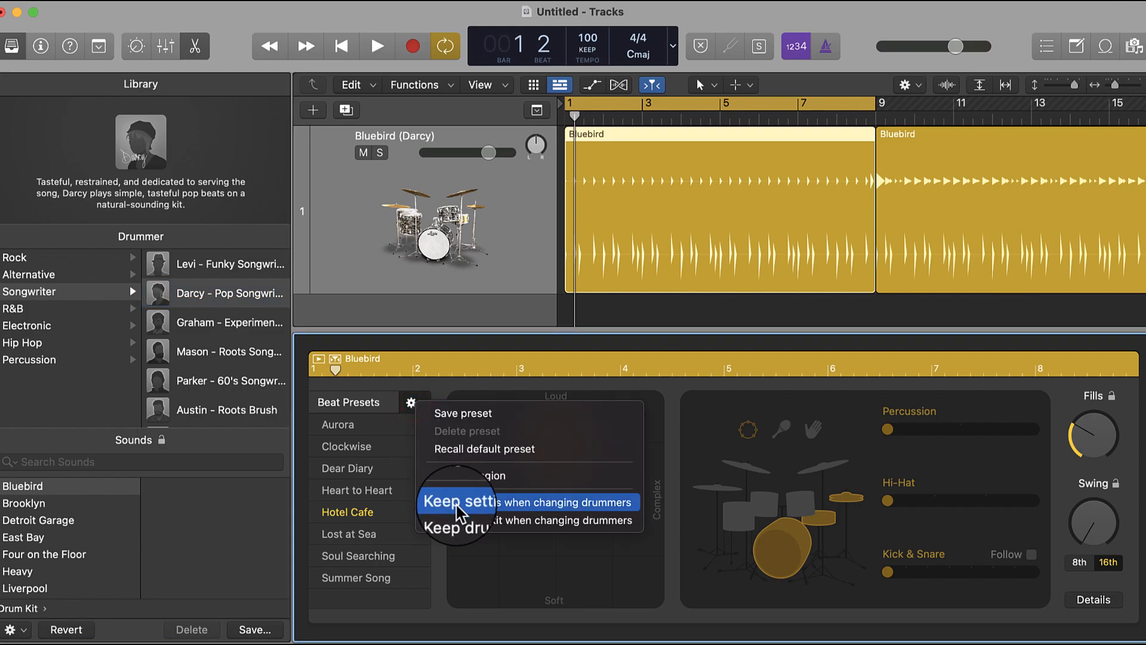
click(724, 371)
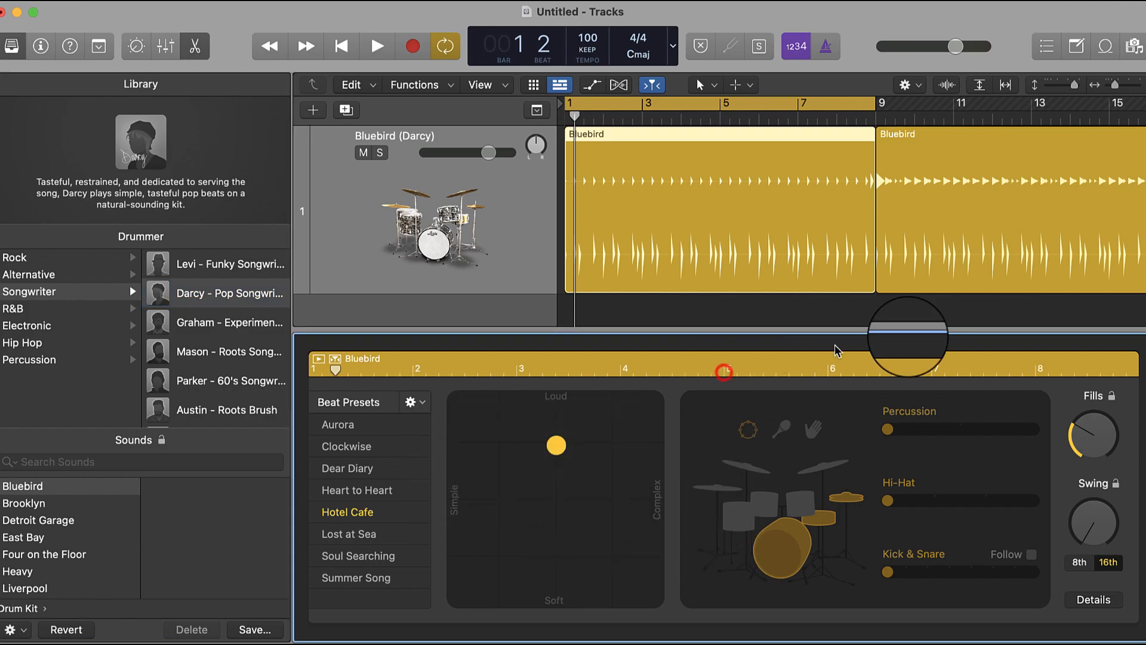
- Lower the Fills amount on the first region and switch the drummer to Mason, carrying over the region settings
drag(1089, 427, 1089, 451)
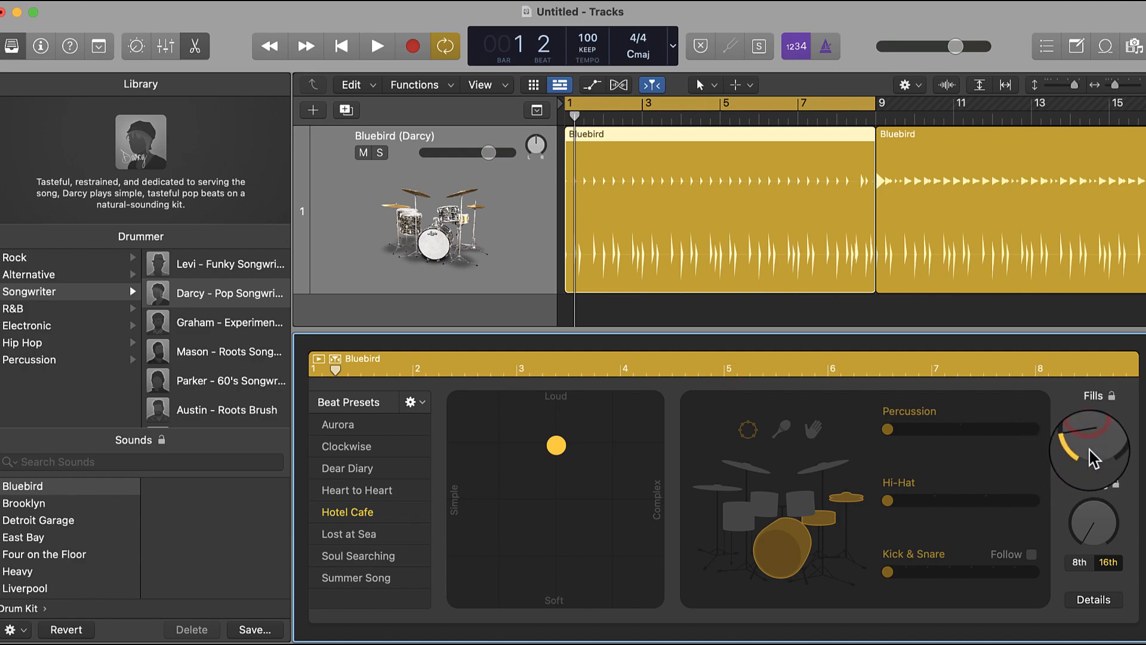
click(189, 358)
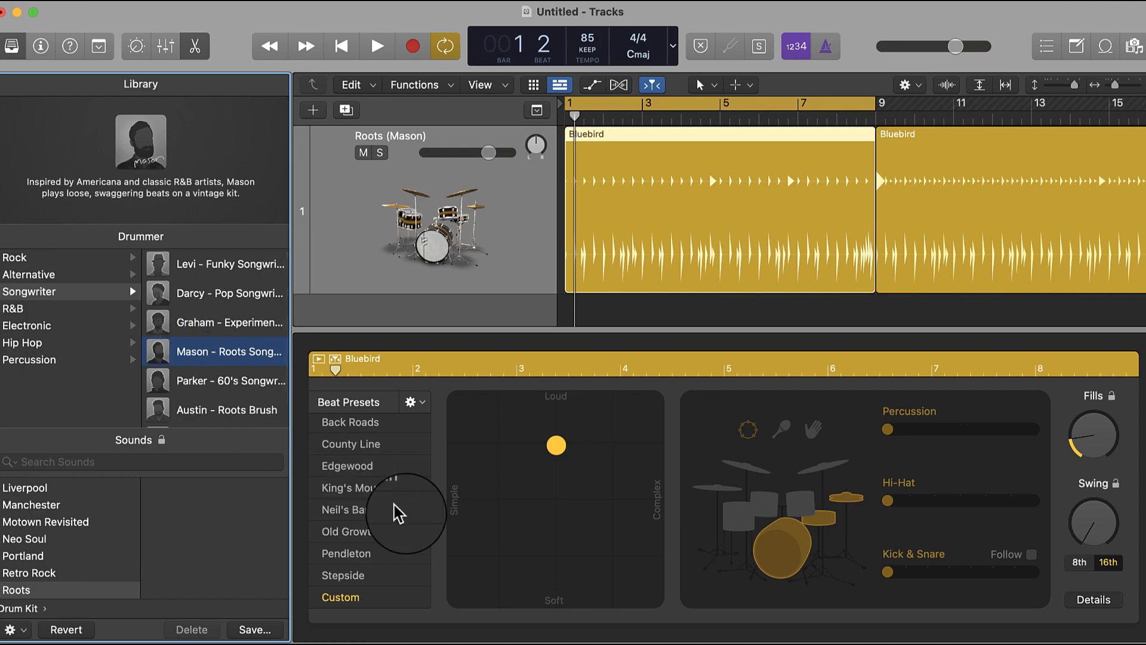
- Audition Mason's beat and move the first region's performance to the loudest, most complex extreme
key(space)
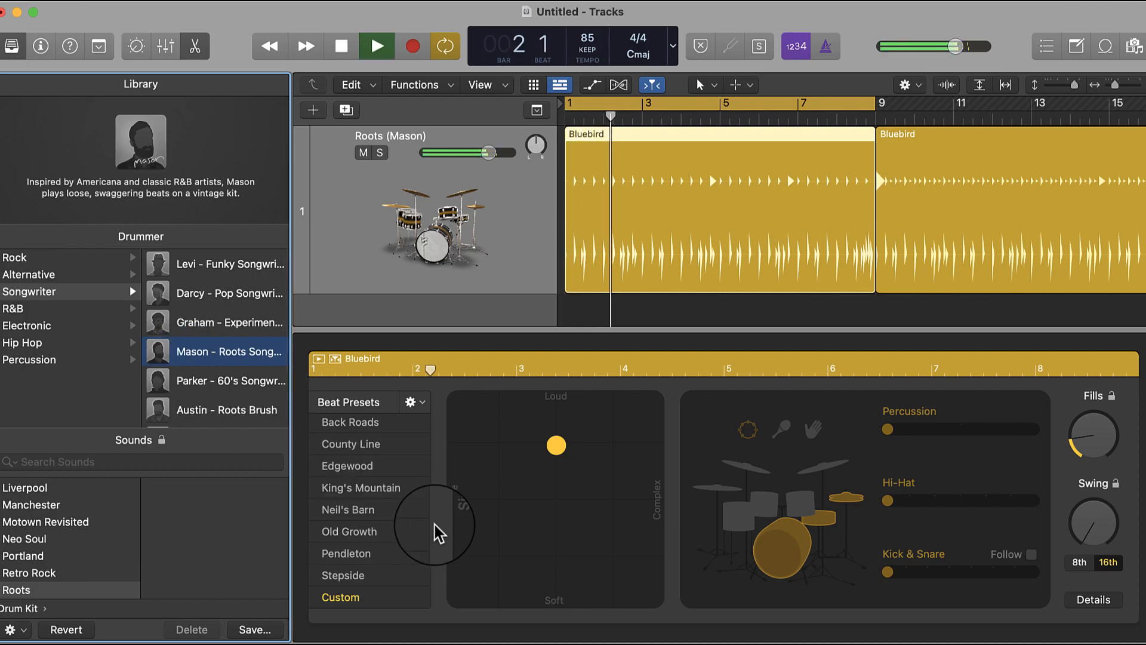
key(space)
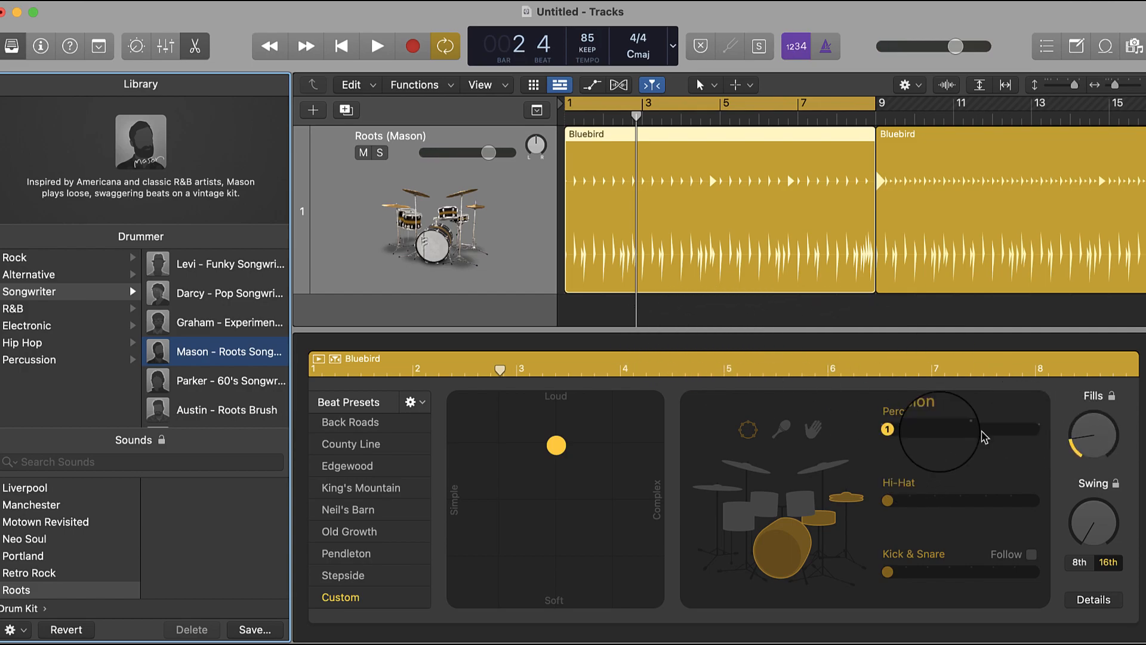
click(553, 452)
drag(553, 451, 677, 353)
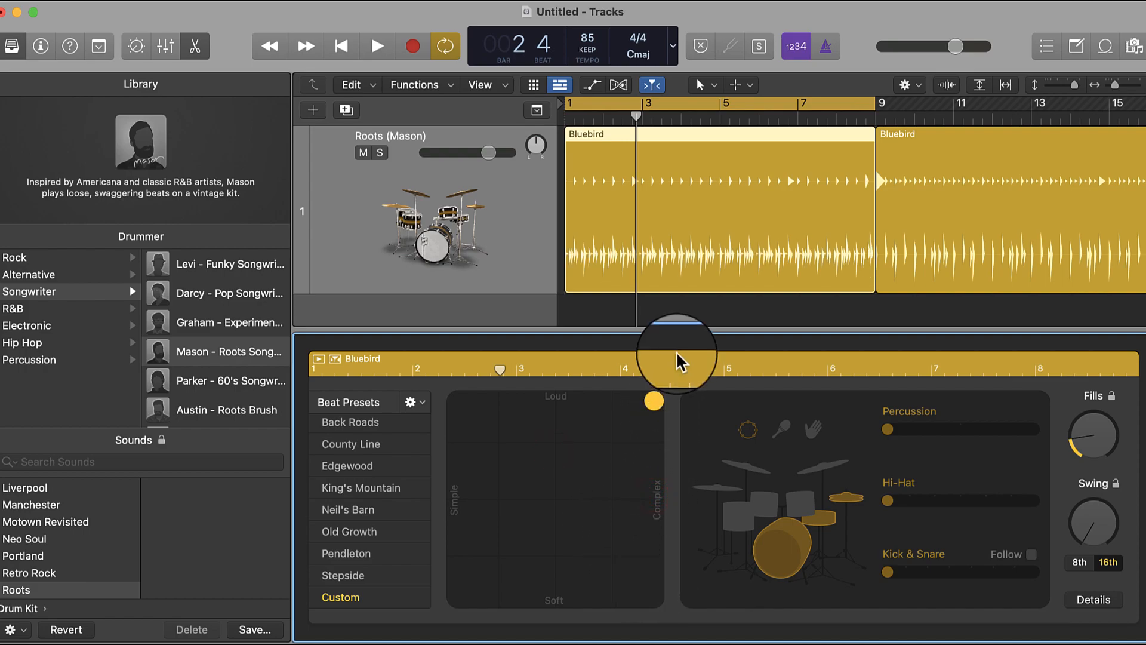
- Switch the drummer to Austin - Roots Brush, carrying over the region settings, and audition the beat from bar 1
click(226, 410)
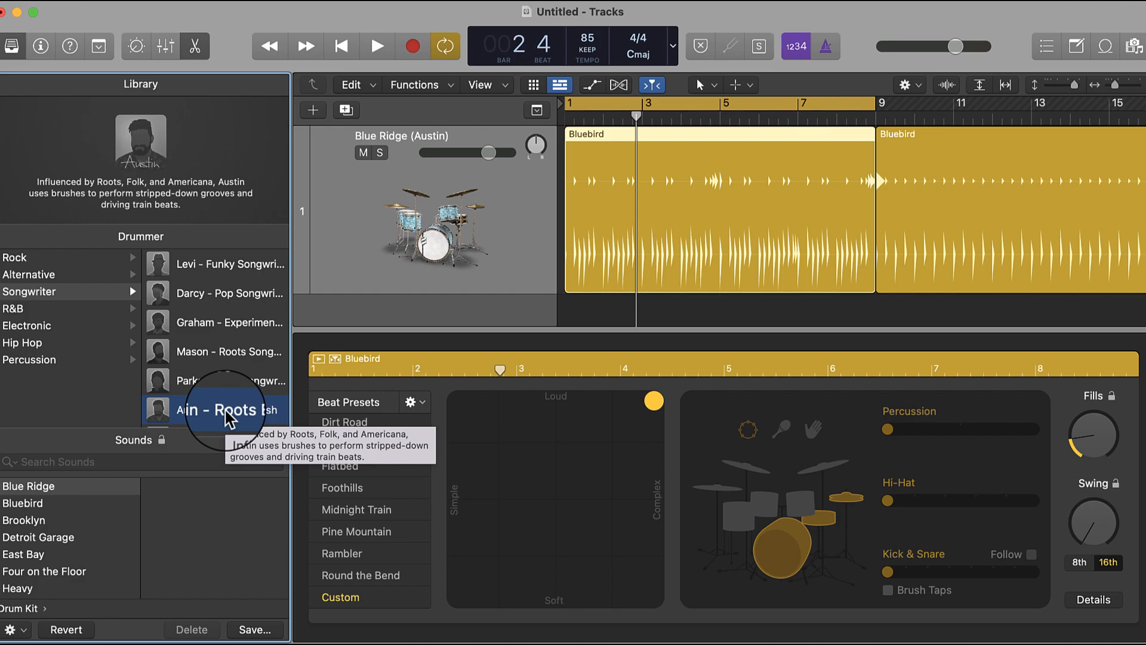
key(Return)
key(space)
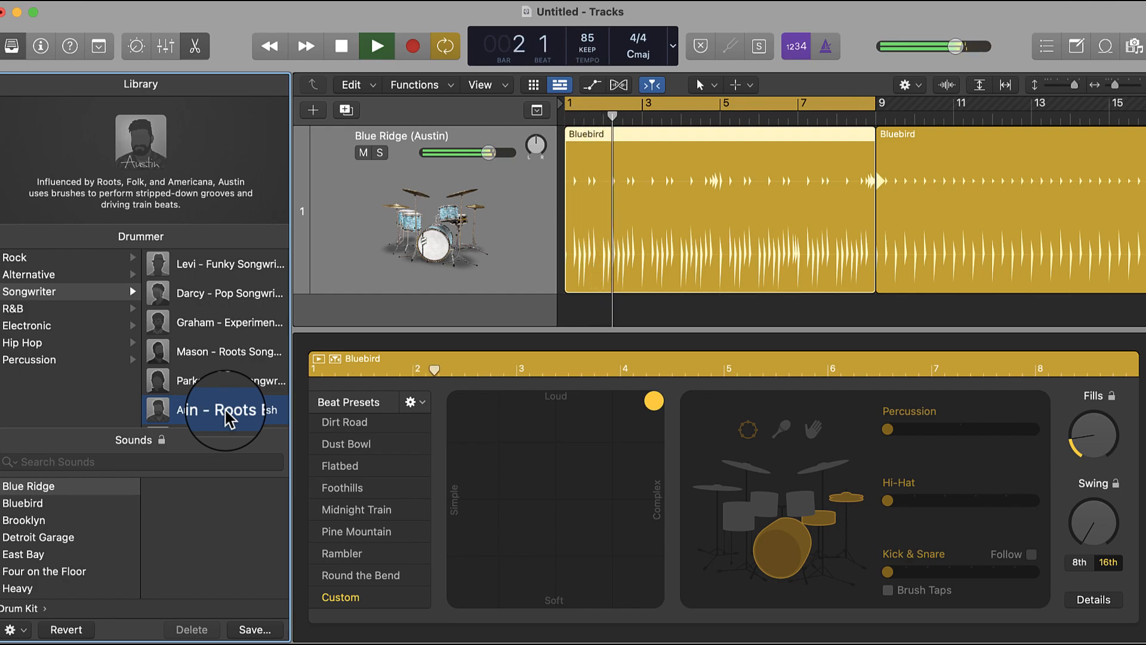
key(space)
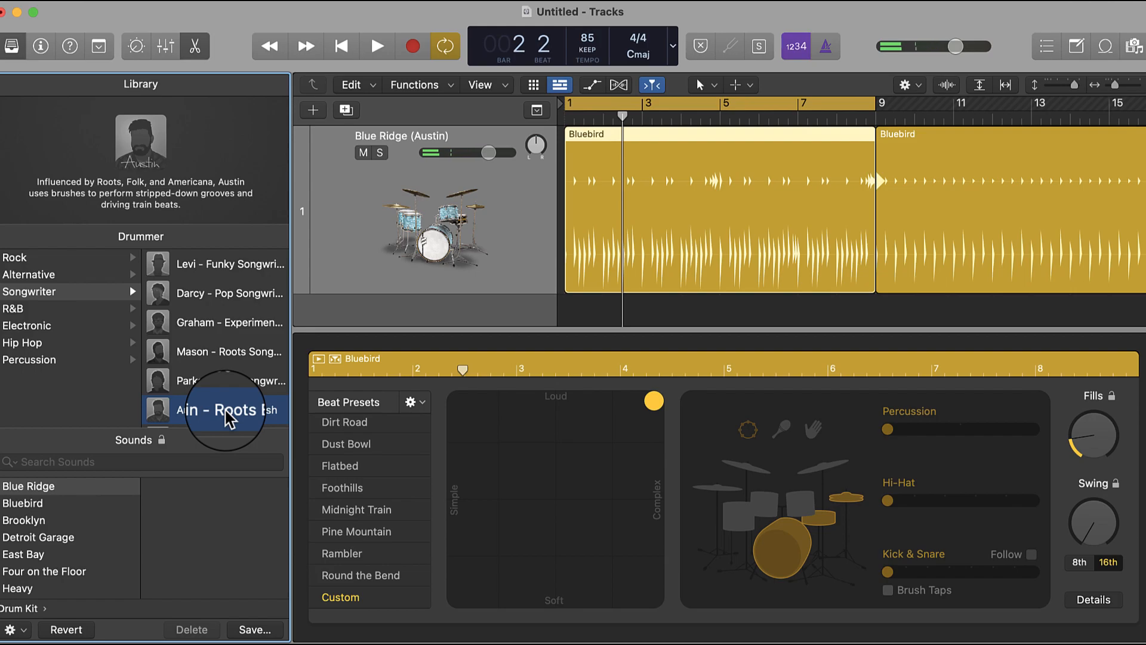
- Raise the project tempo to 100 BPM and audition Austin's beat
drag(582, 41, 581, 3)
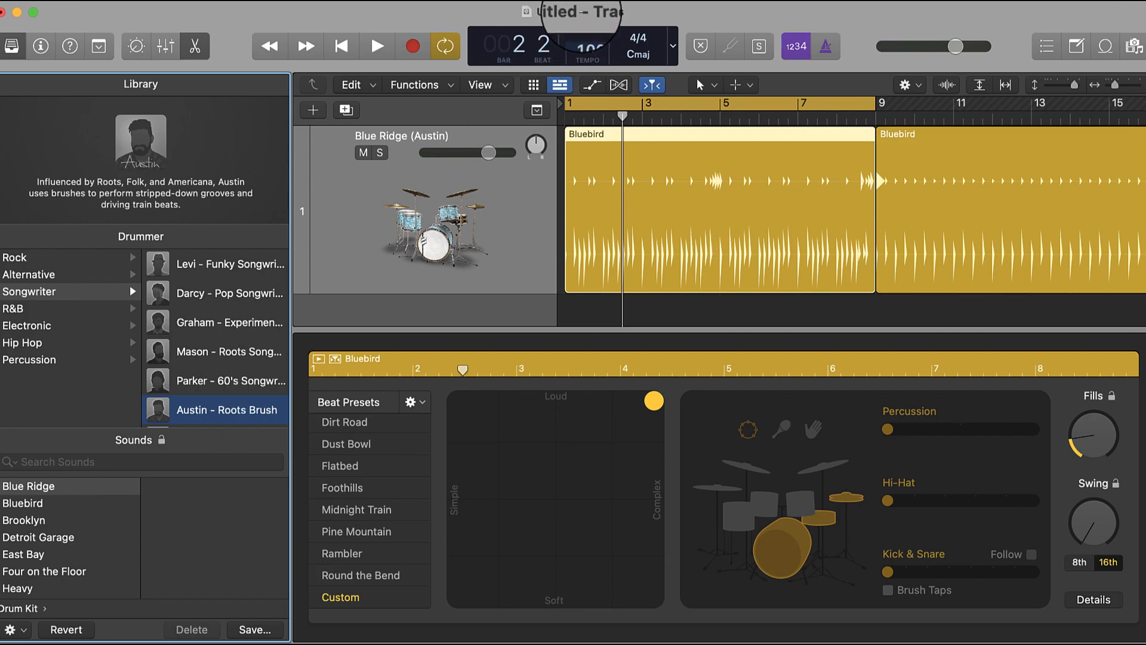
key(space)
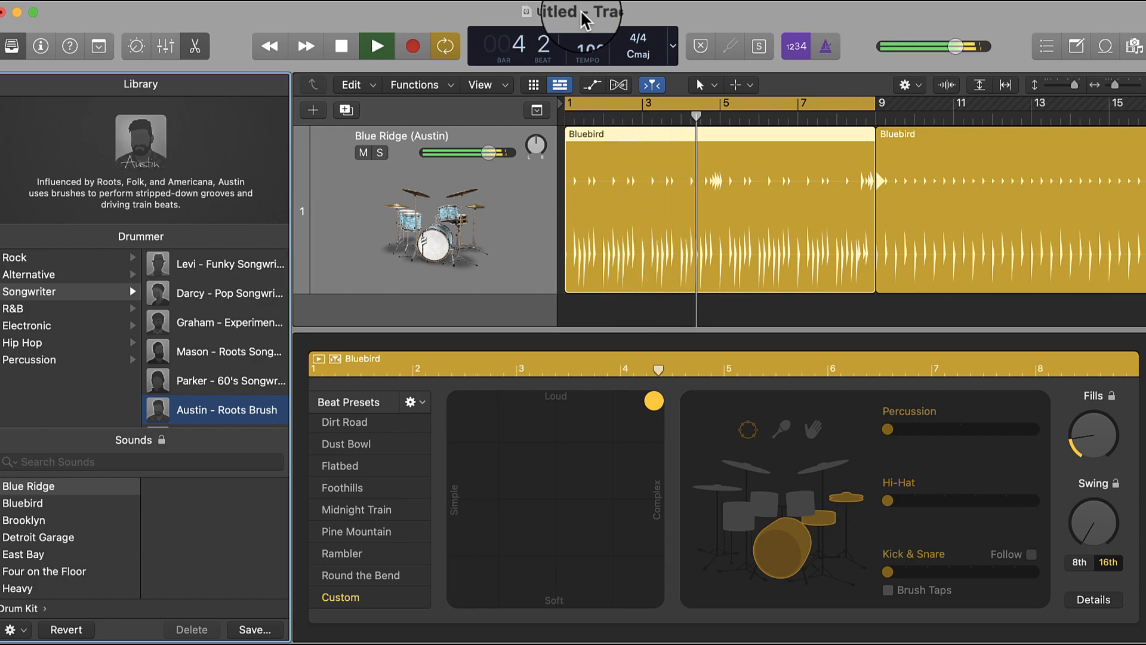
key(space)
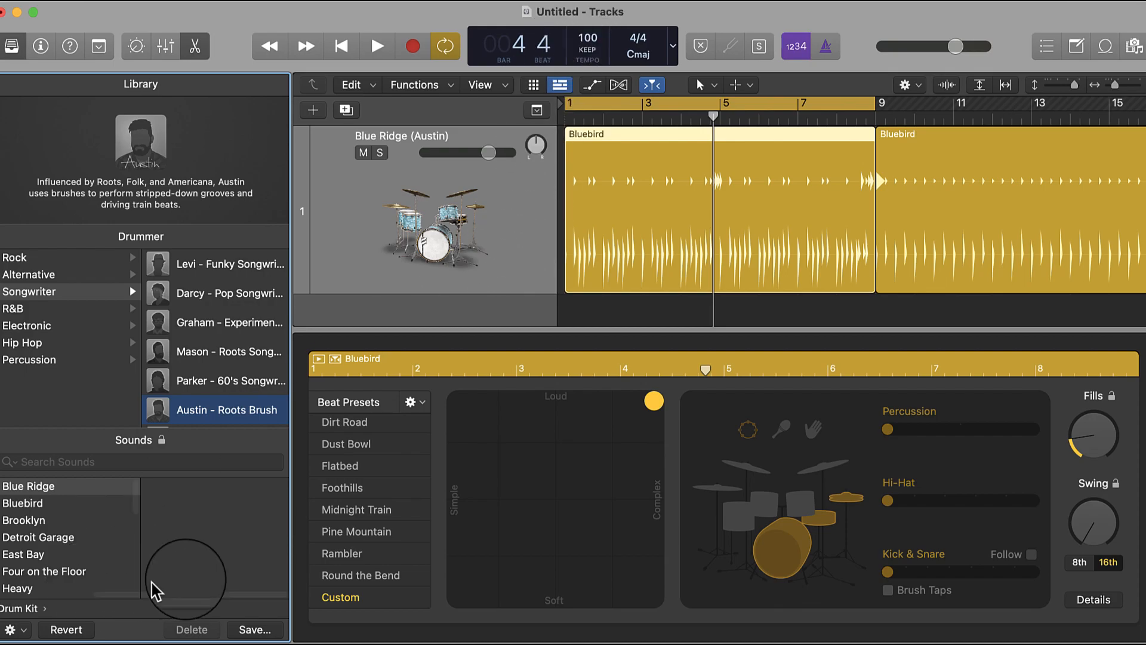
- Apply the Foothills beat preset to the first region and turn off keeping settings when changing drummers
click(350, 491)
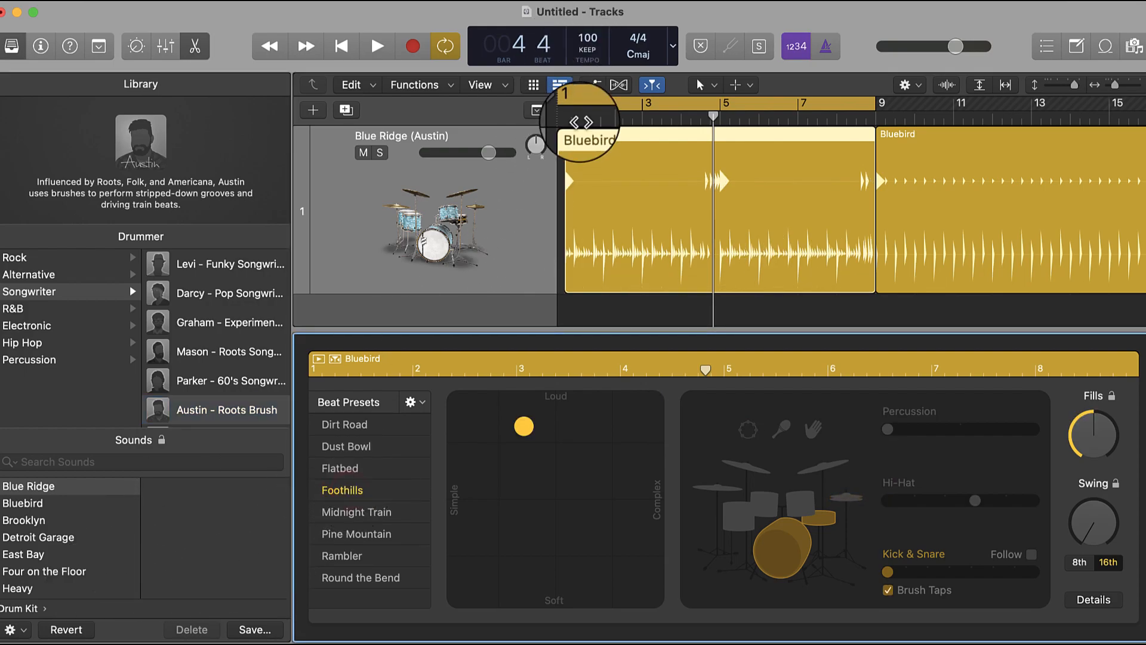
click(416, 405)
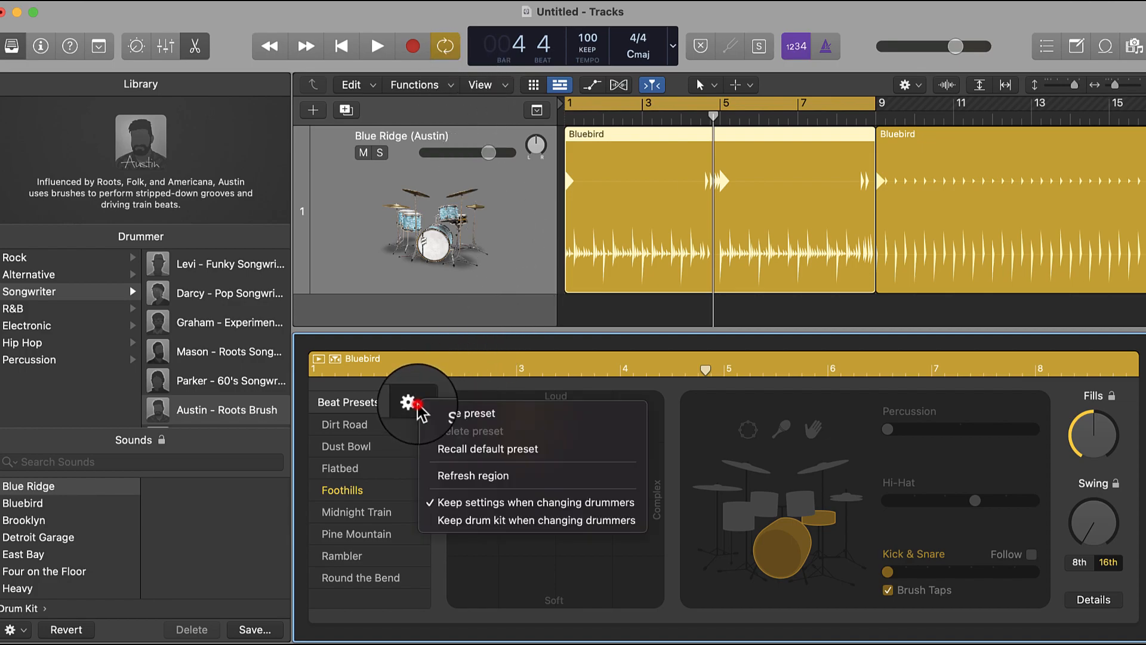
click(460, 510)
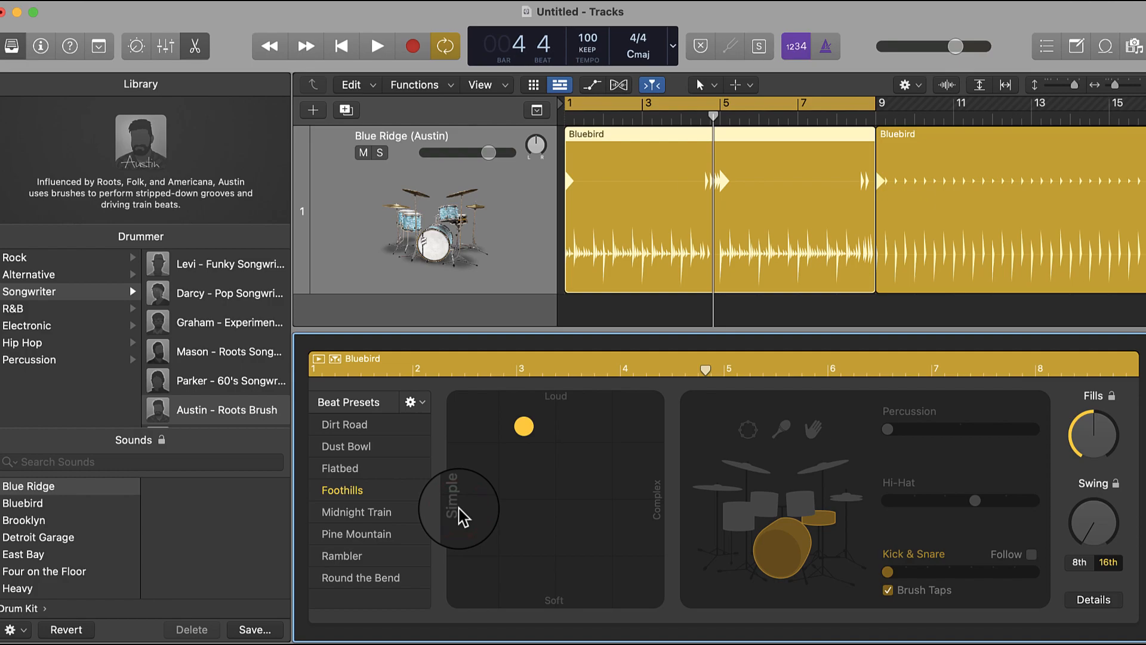
- Switch the drummer to Tyrell - Pop Brush, accepting replacement of the region settings, and audition the beat from bar 1
scroll(221, 332, down, 2)
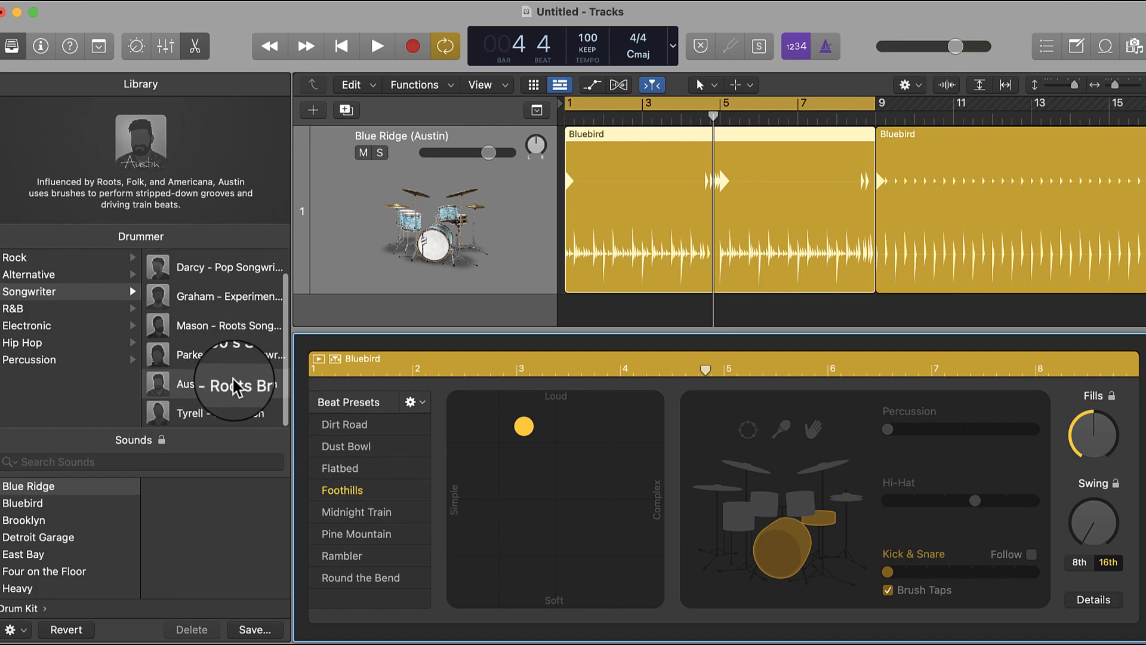
click(234, 413)
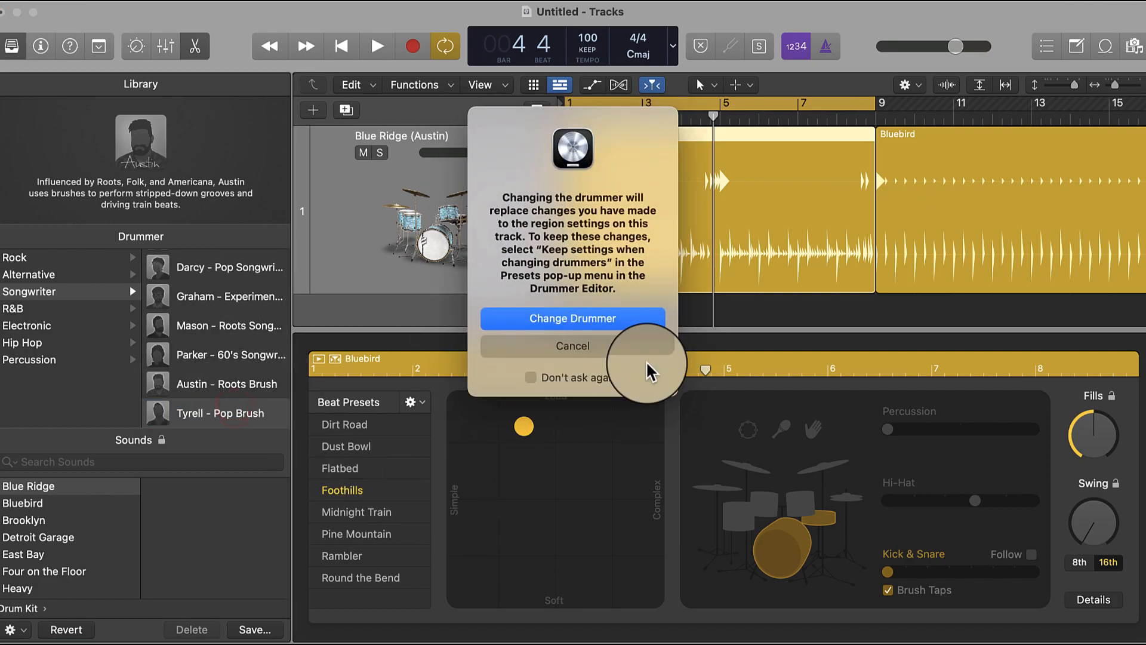
click(591, 316)
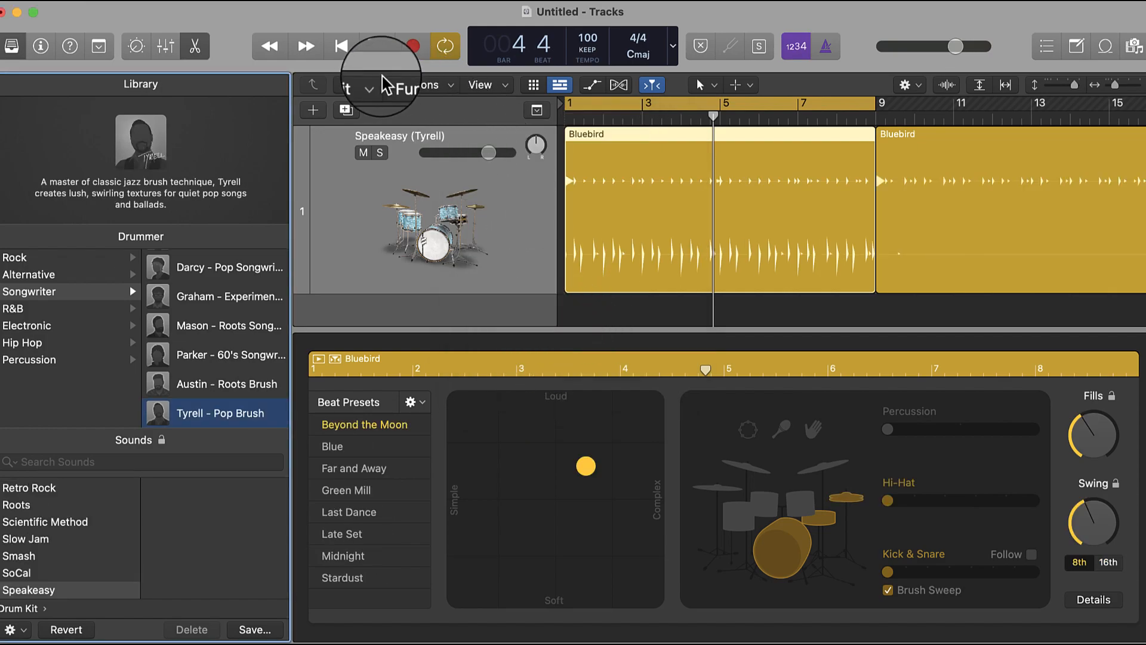
click(345, 48)
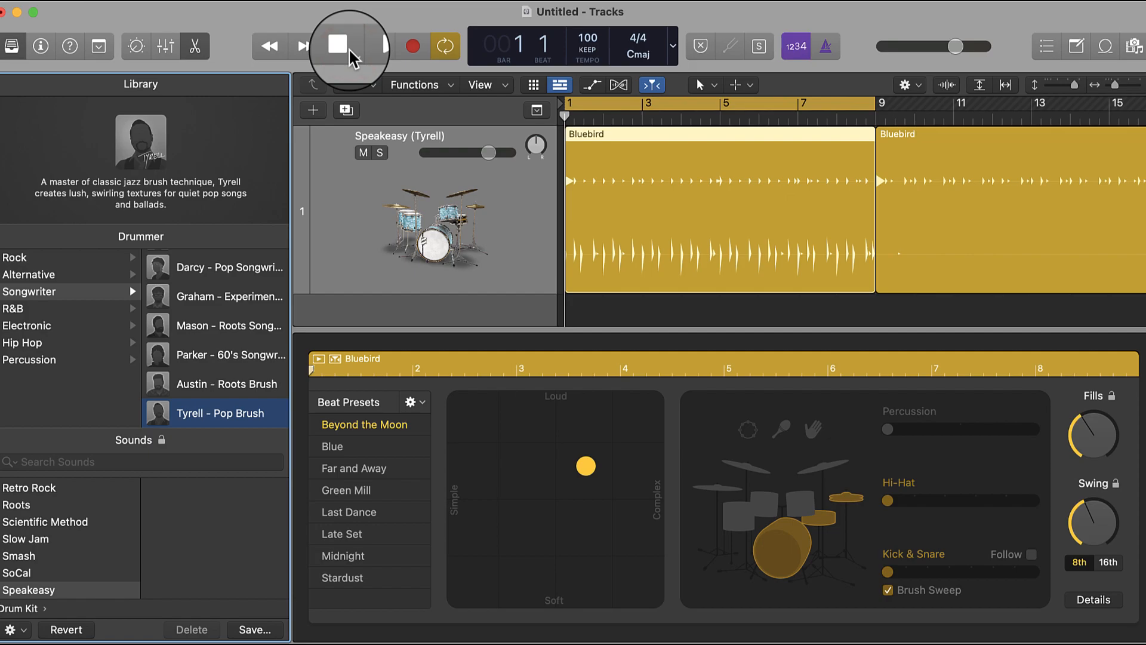
key(space)
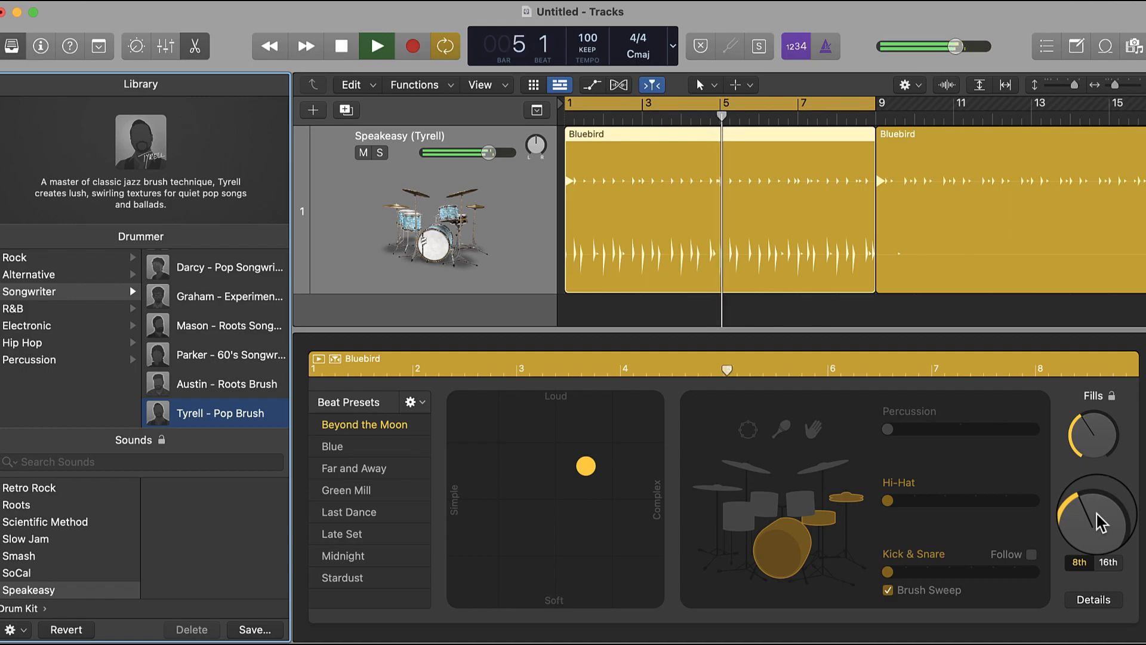
key(space)
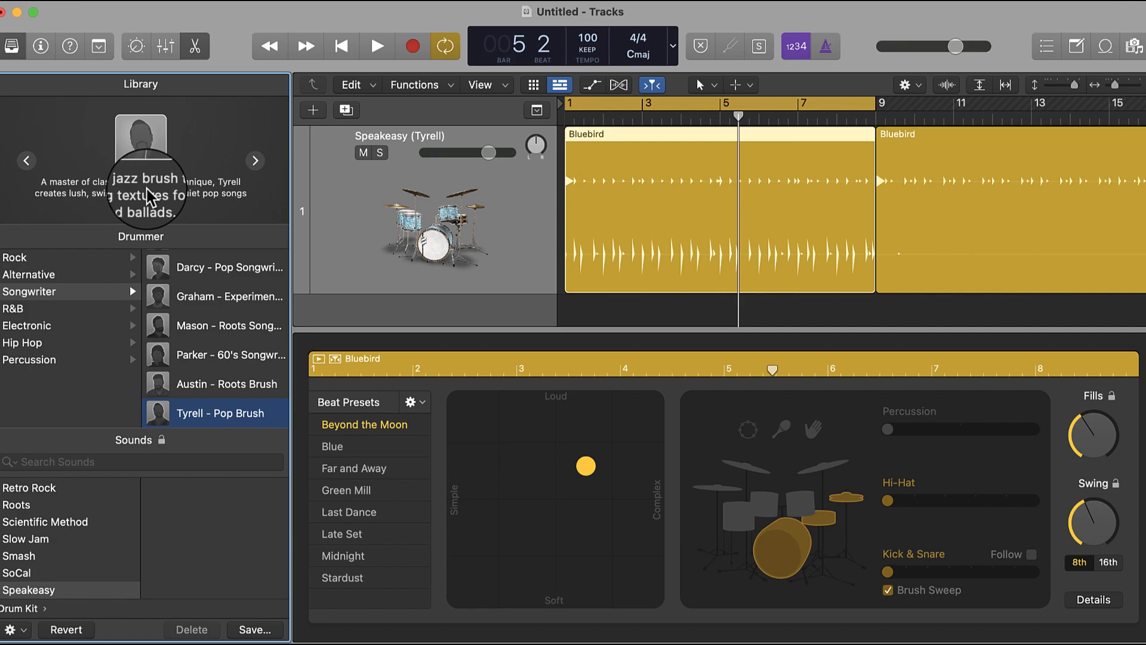
- Browse the Rock, Alternative, Songwriter and R&B drummers, and switch to Magnus in the Electronic genre
click(93, 256)
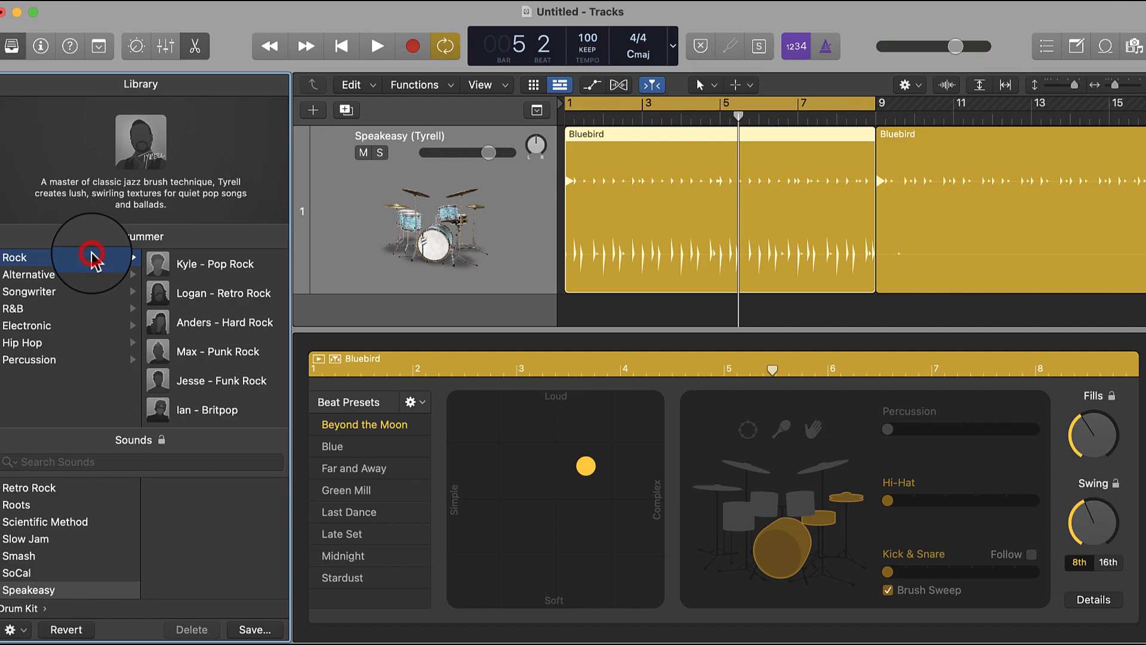
click(87, 275)
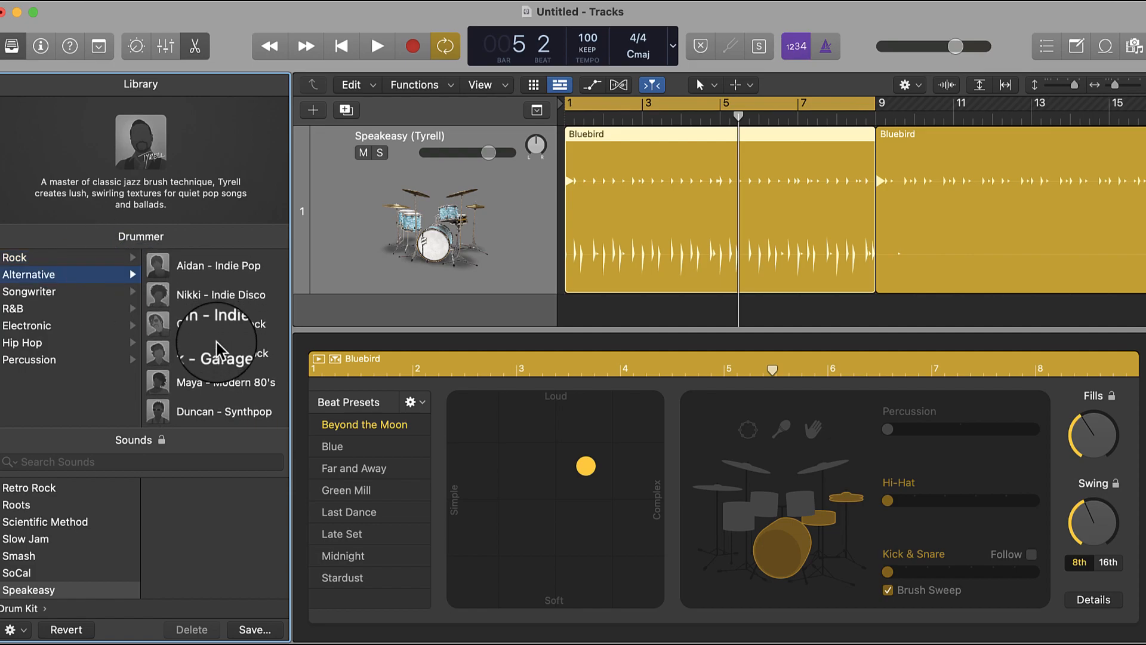
click(55, 293)
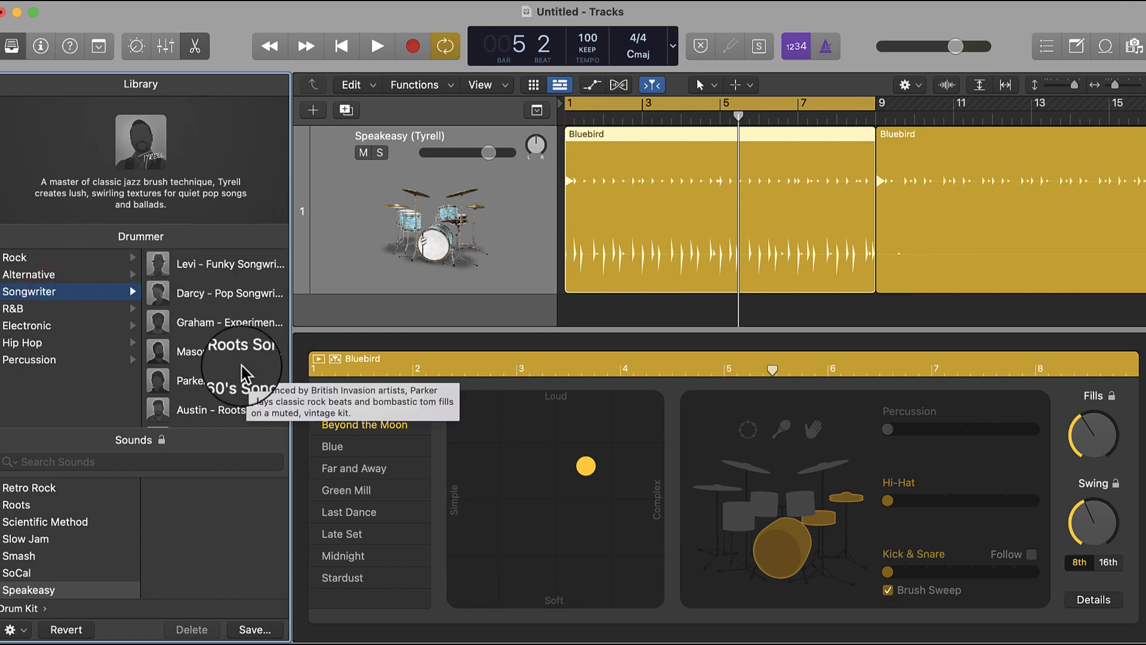
click(77, 306)
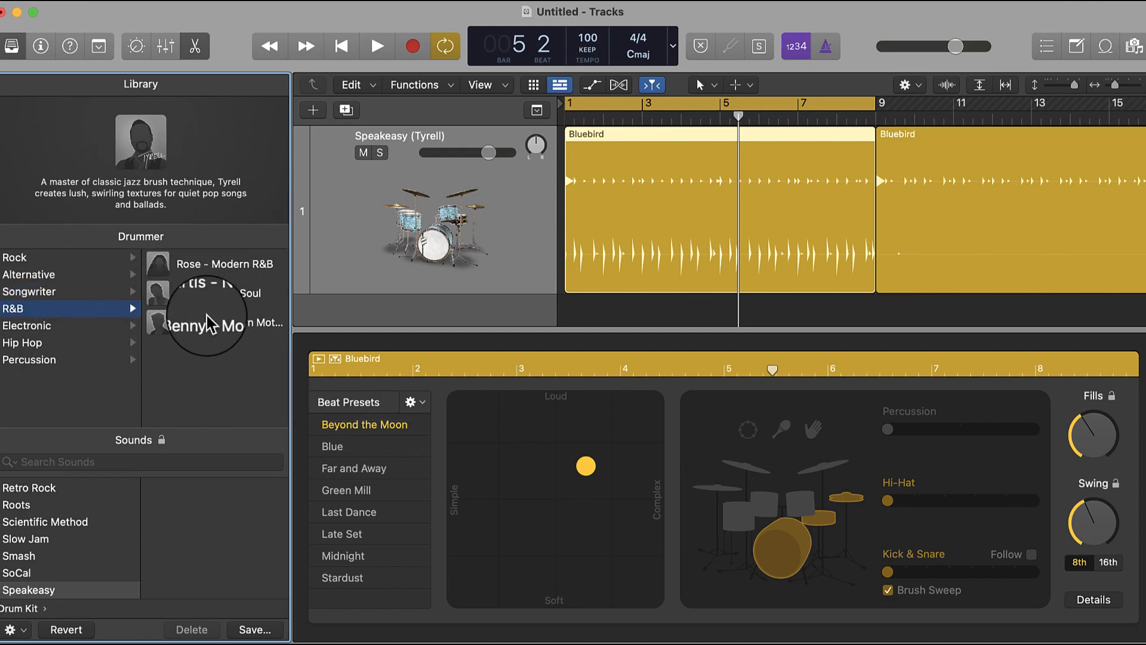
mouse_move(222, 338)
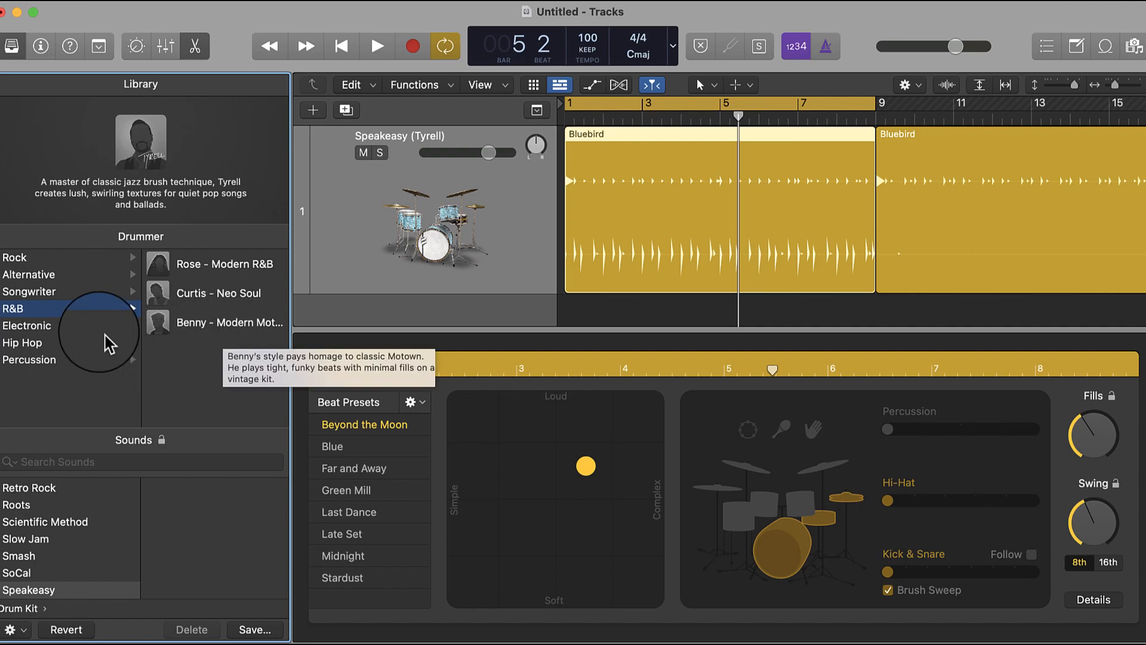
click(80, 327)
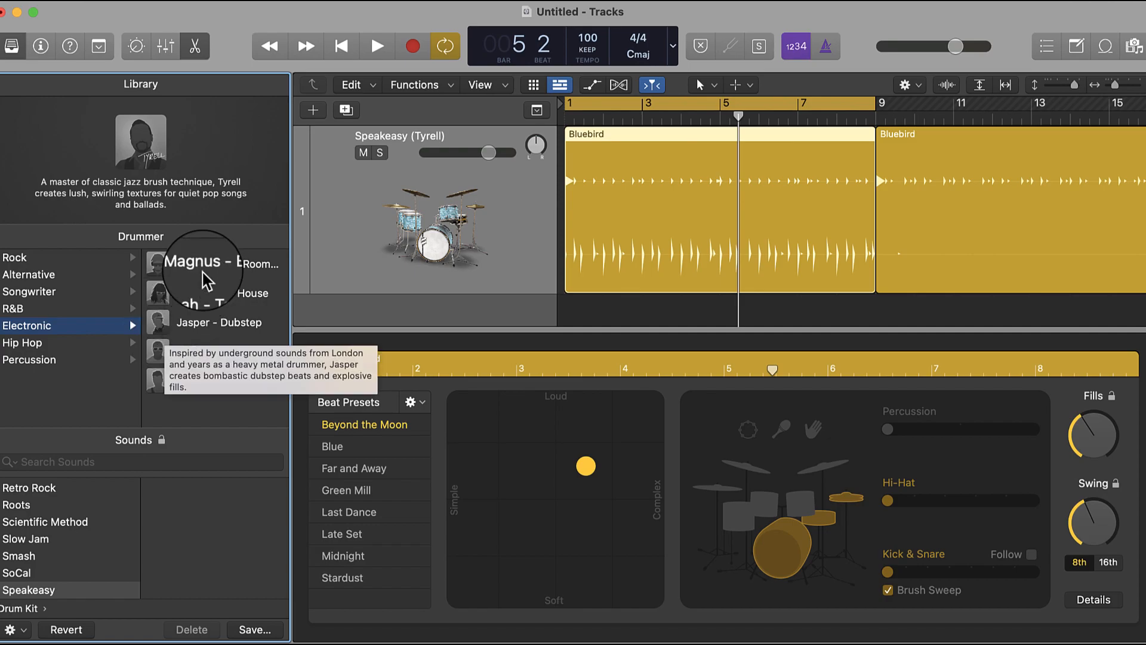
mouse_move(204, 274)
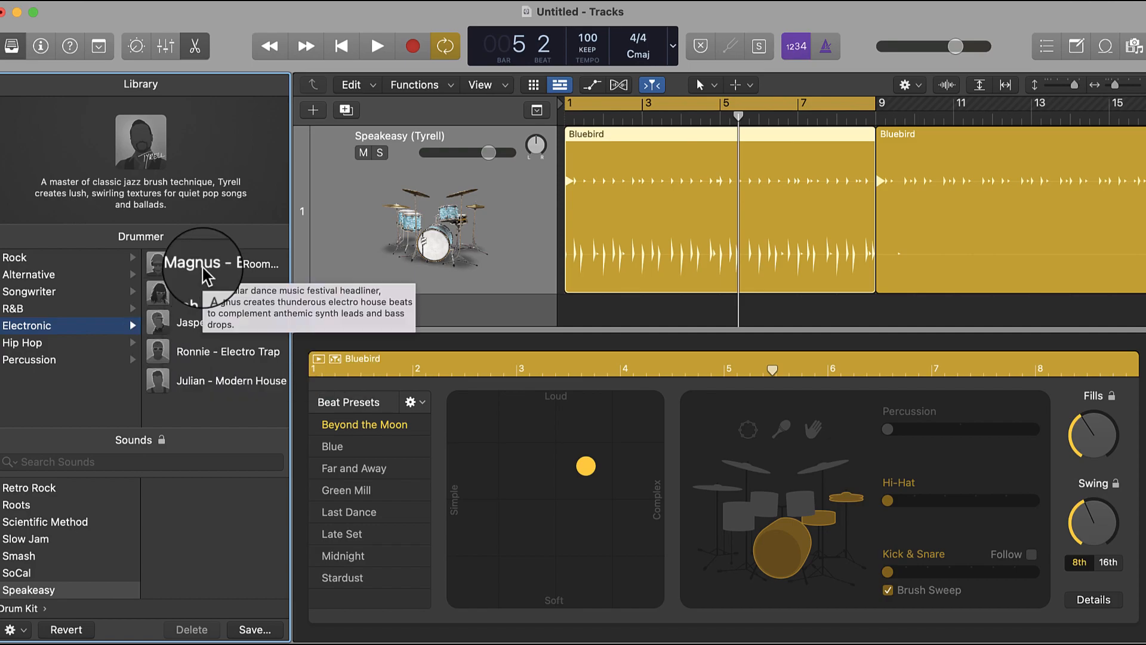
click(206, 274)
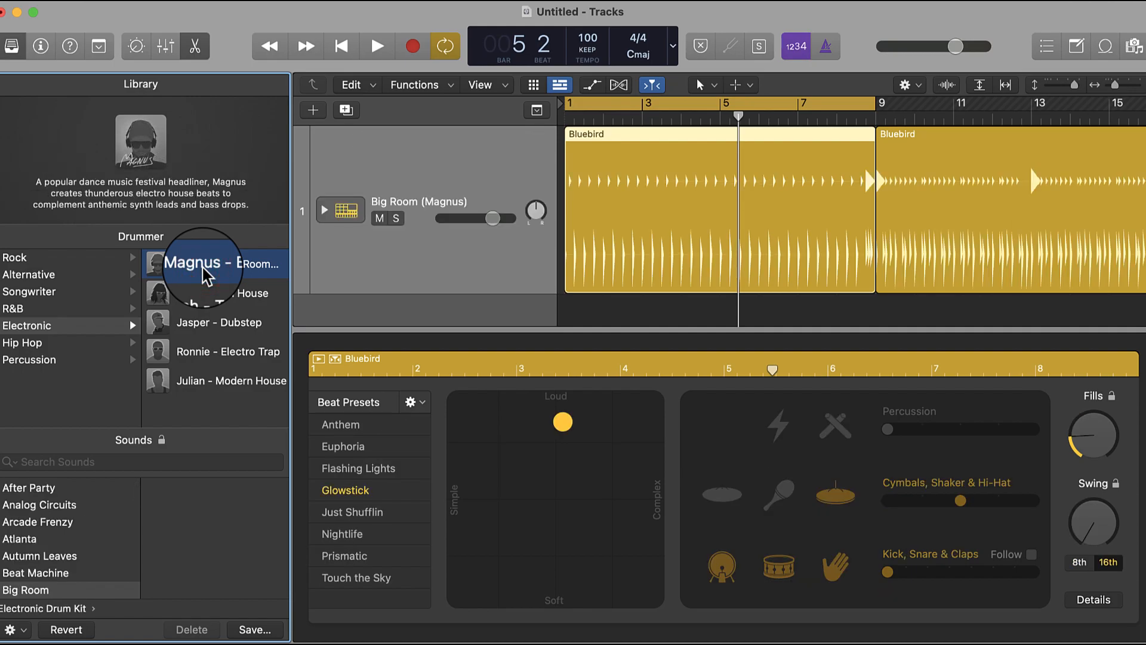
mouse_move(206, 274)
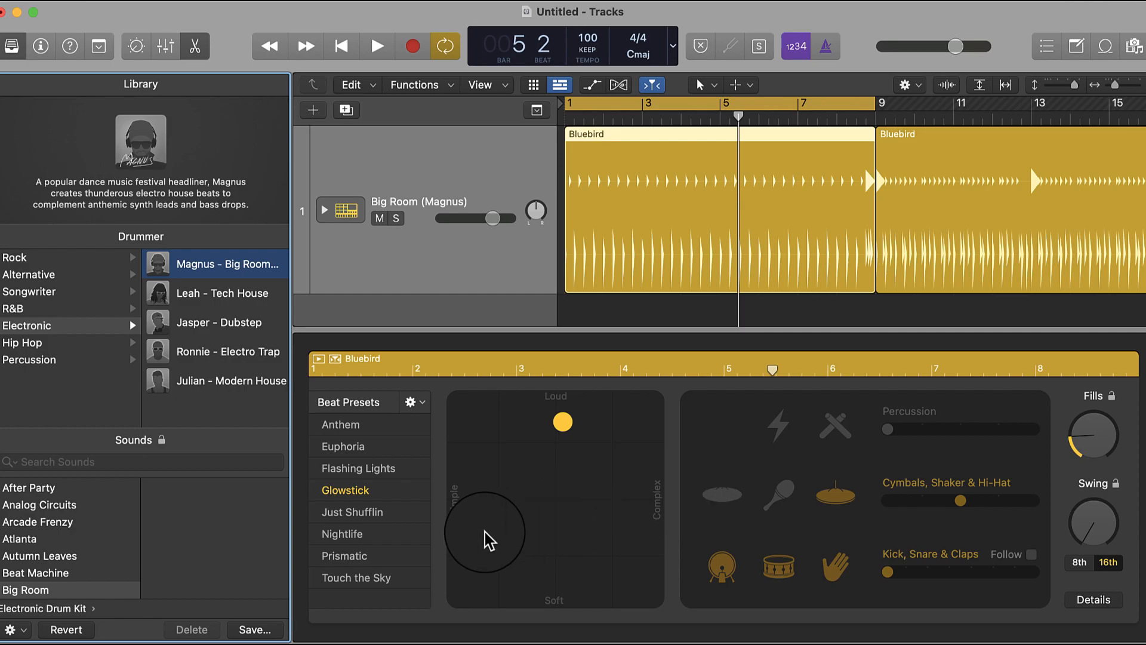
- Switch the drummer to Nikki - Indie Disco in the Alternative genre and audition the beat from the start
click(52, 274)
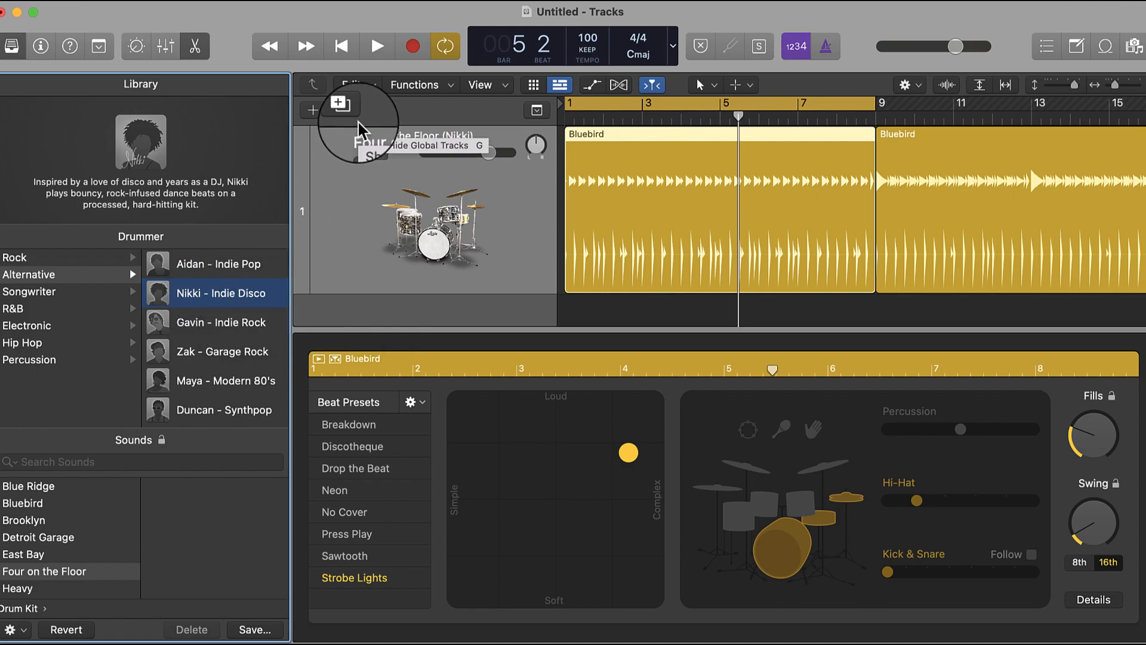
click(342, 48)
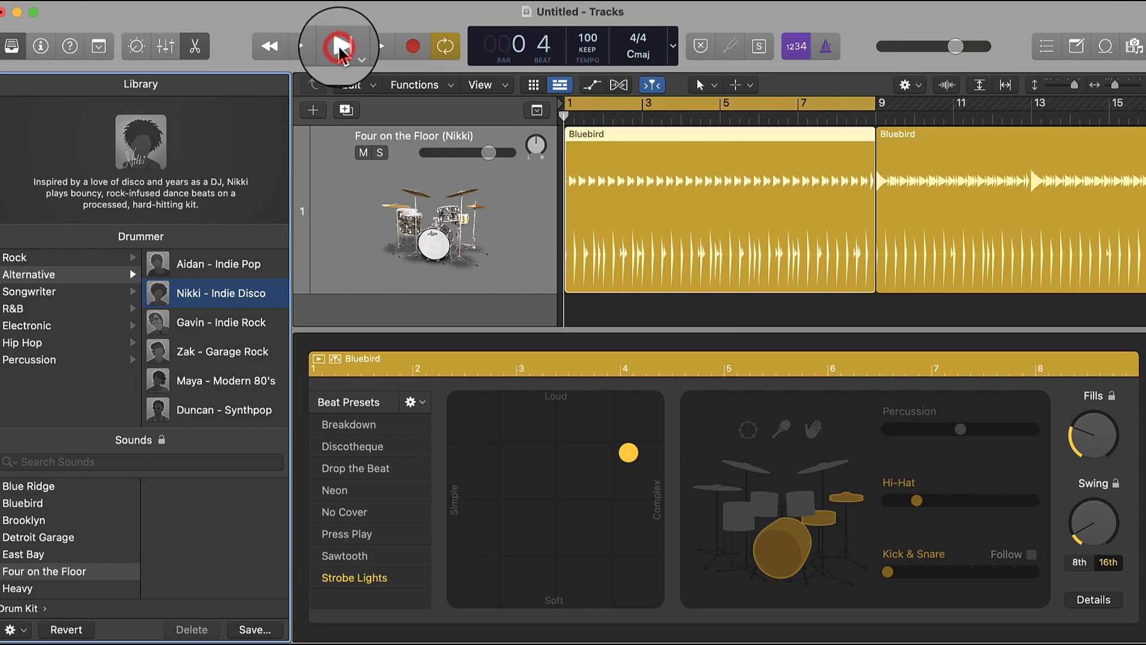
key(space)
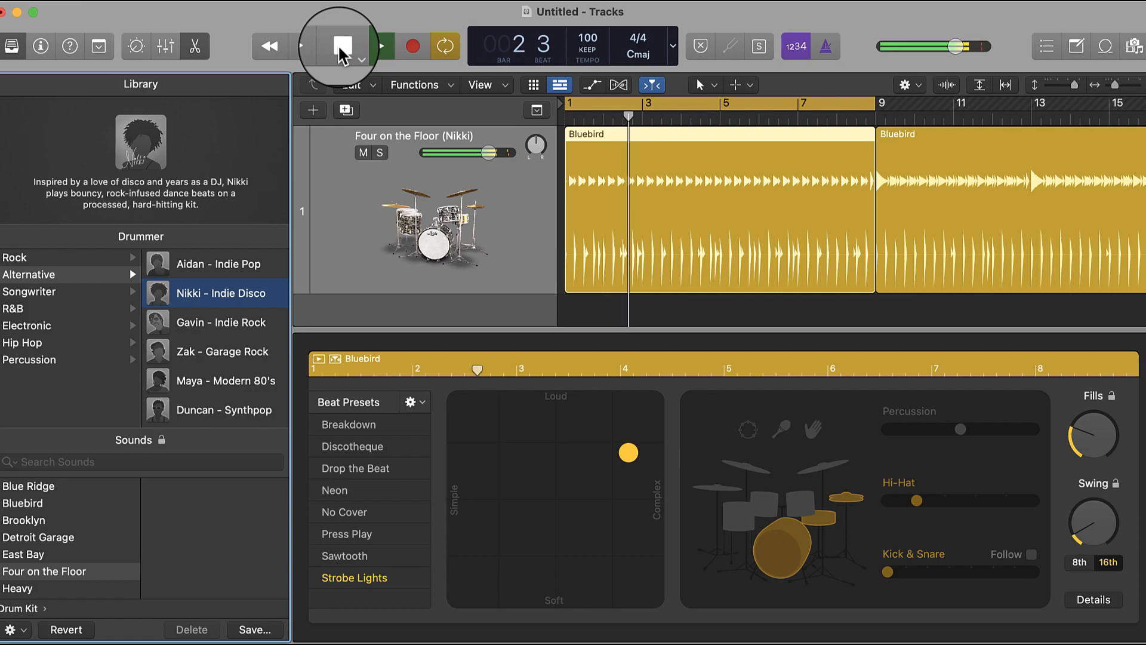
click(341, 51)
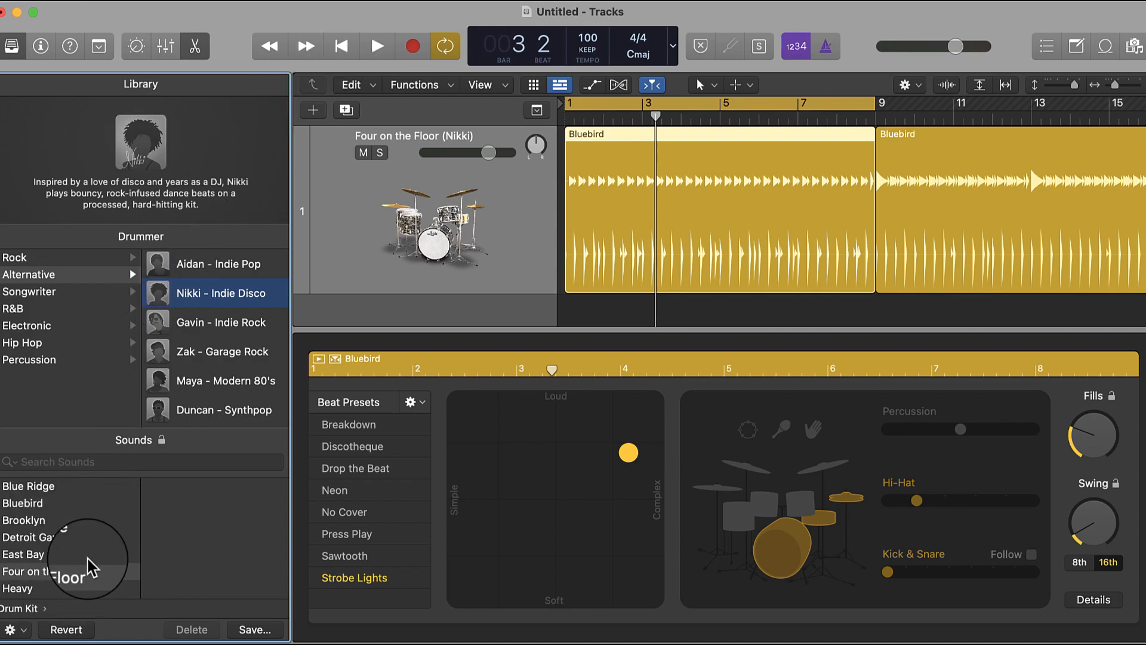
- Look through the available drum kit sounds from Blue Ridge down to Producer Kits
scroll(92, 555, down, 5)
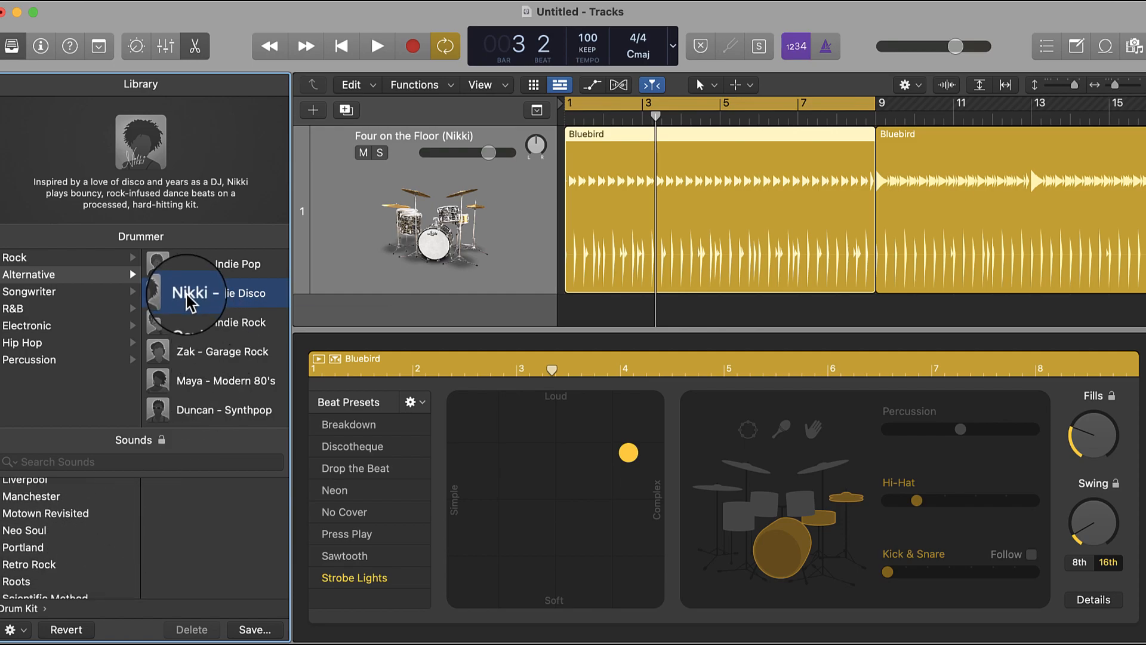
scroll(122, 504, down, 5)
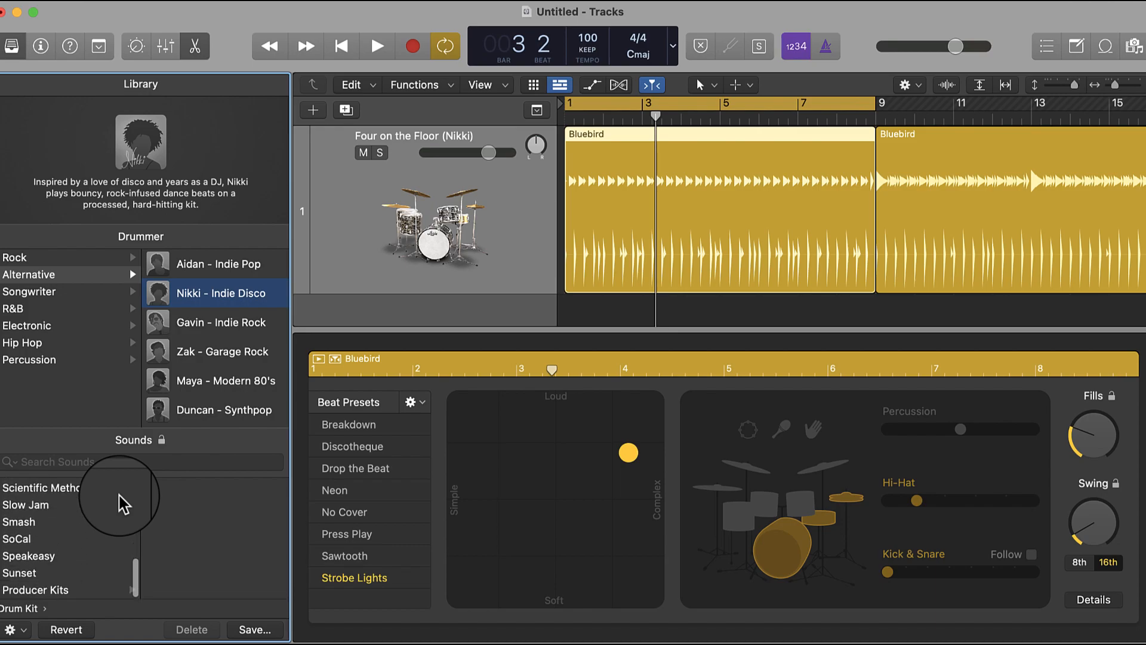
scroll(133, 512, up, 10)
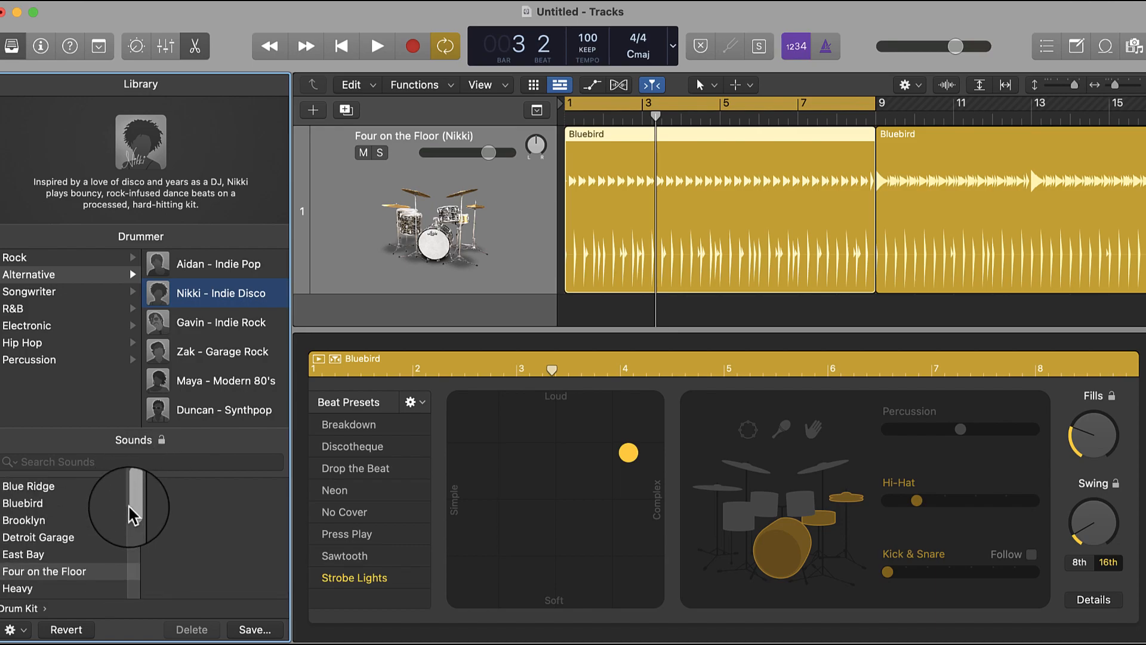
scroll(116, 528, down, 5)
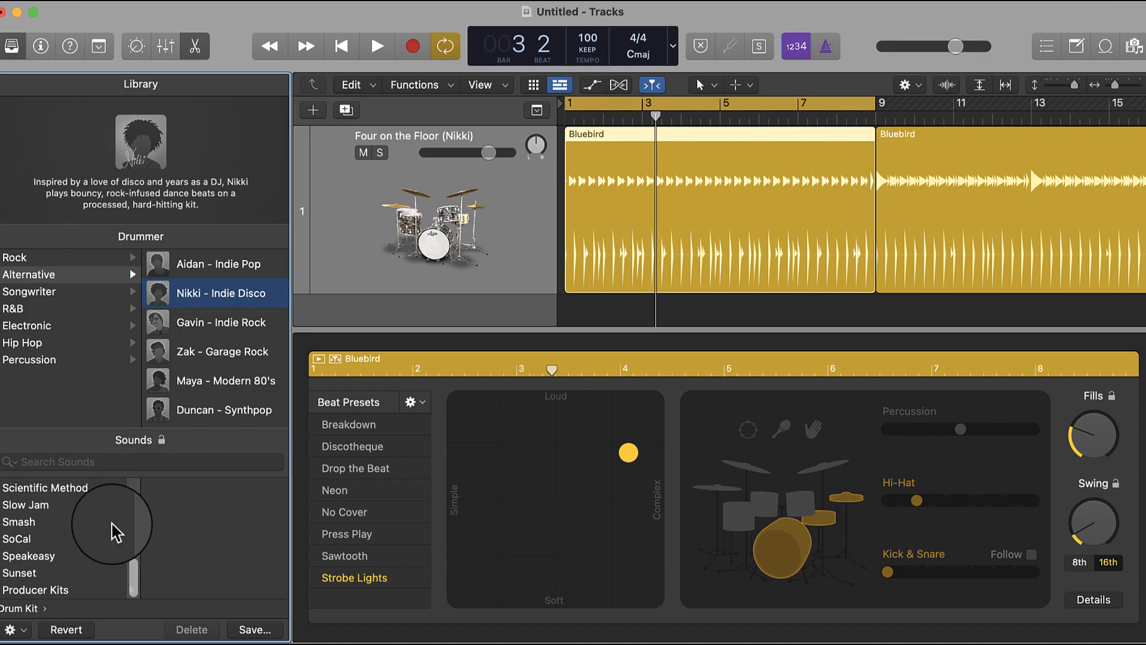
- Load the East Bay+ sound from Producer Kits and audition the beat from bar 1
click(80, 592)
scroll(209, 555, down, 3)
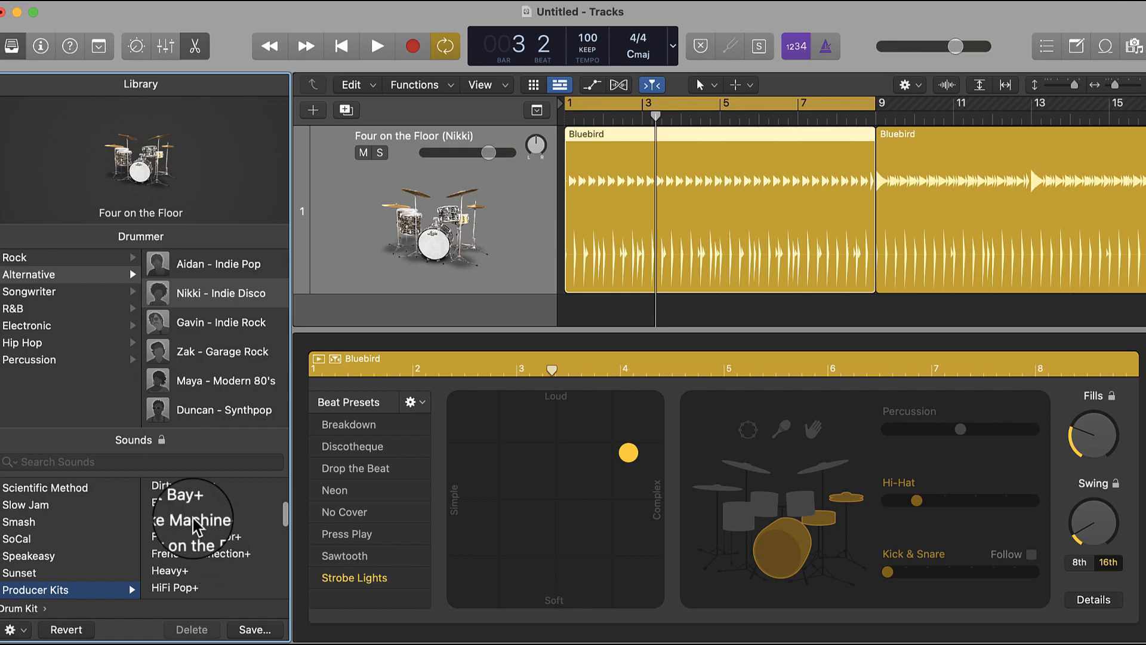
click(182, 506)
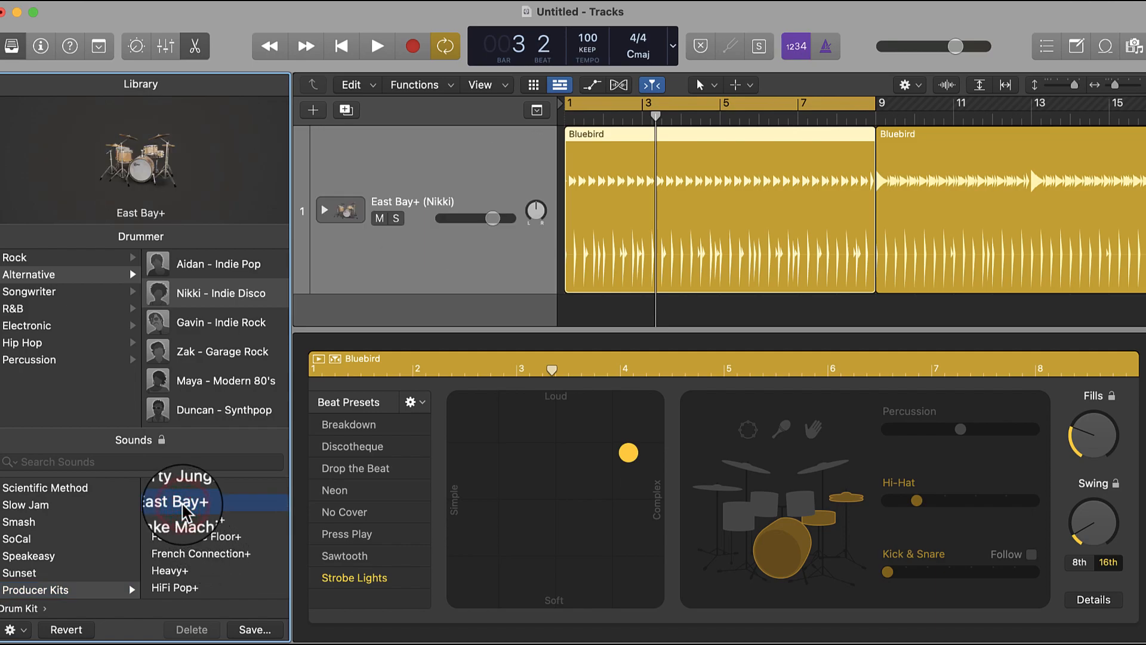
click(345, 48)
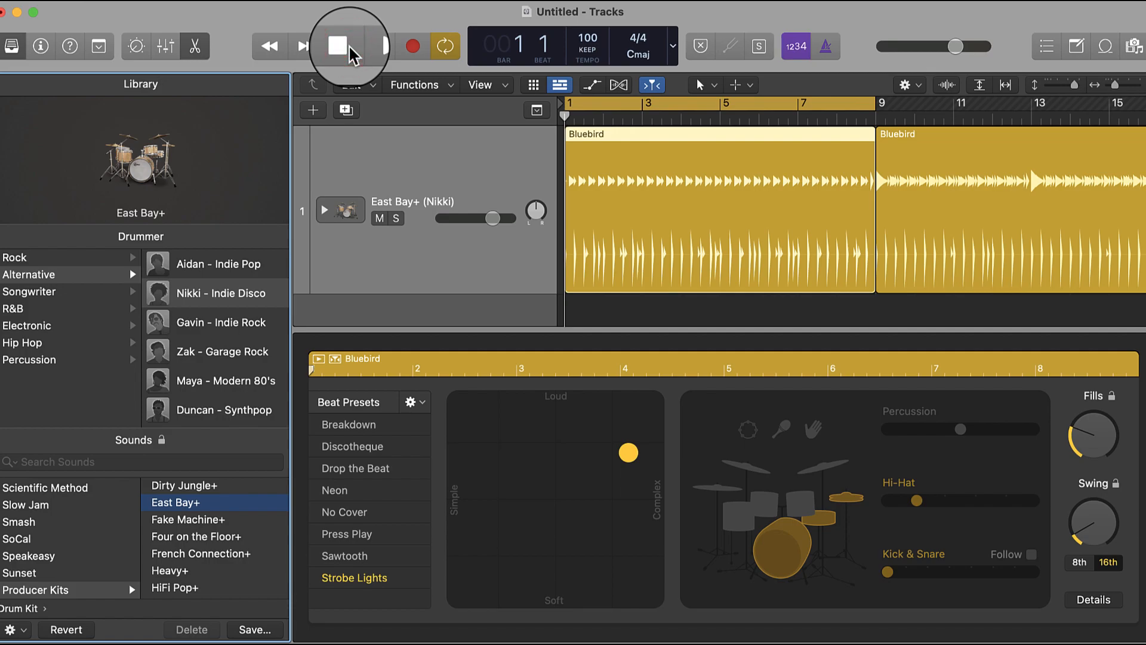
key(space)
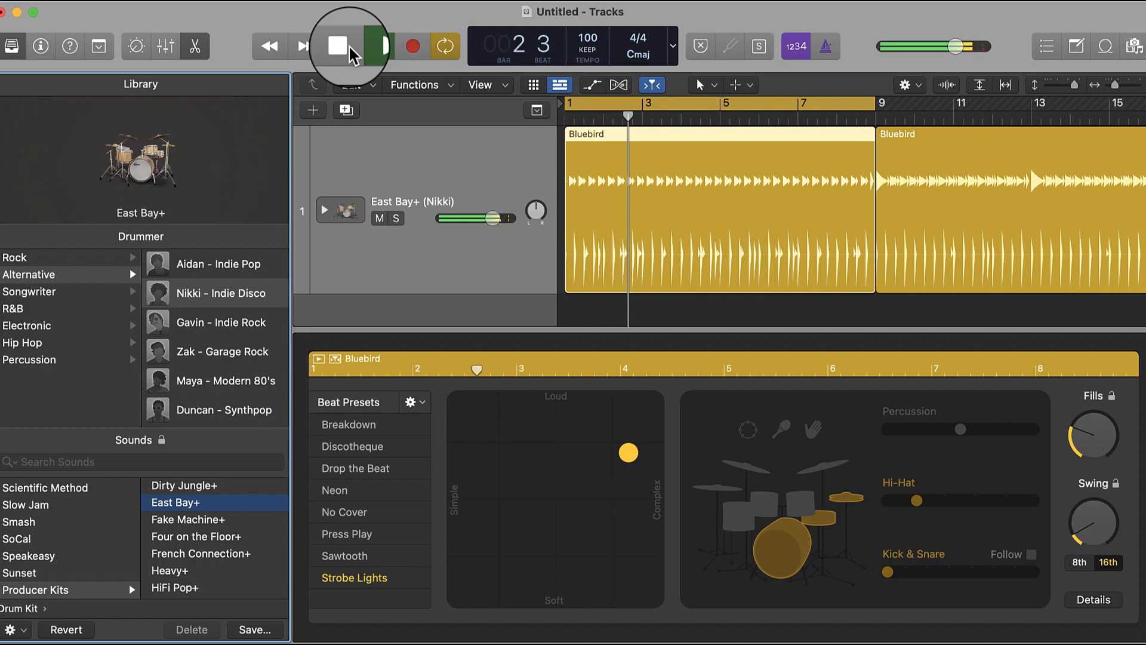
key(space)
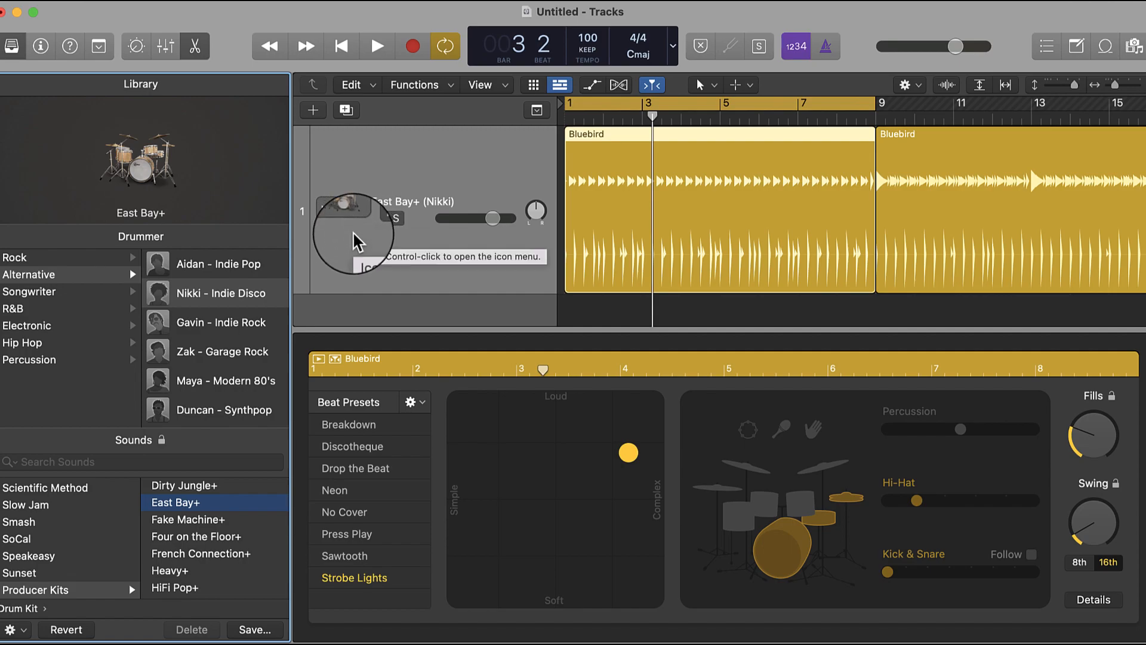
- Expand the East Bay+ track stack, close the Drummer editor and lower the Overheads level to about -11.6 dB, starting playback
click(324, 213)
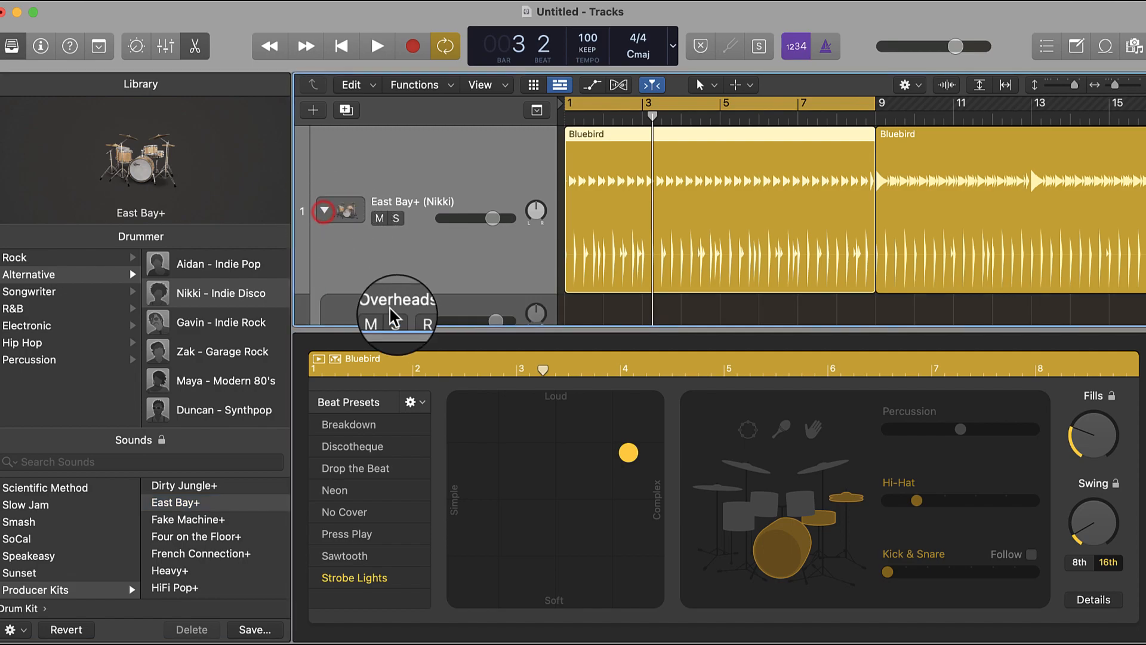
drag(421, 329, 502, 644)
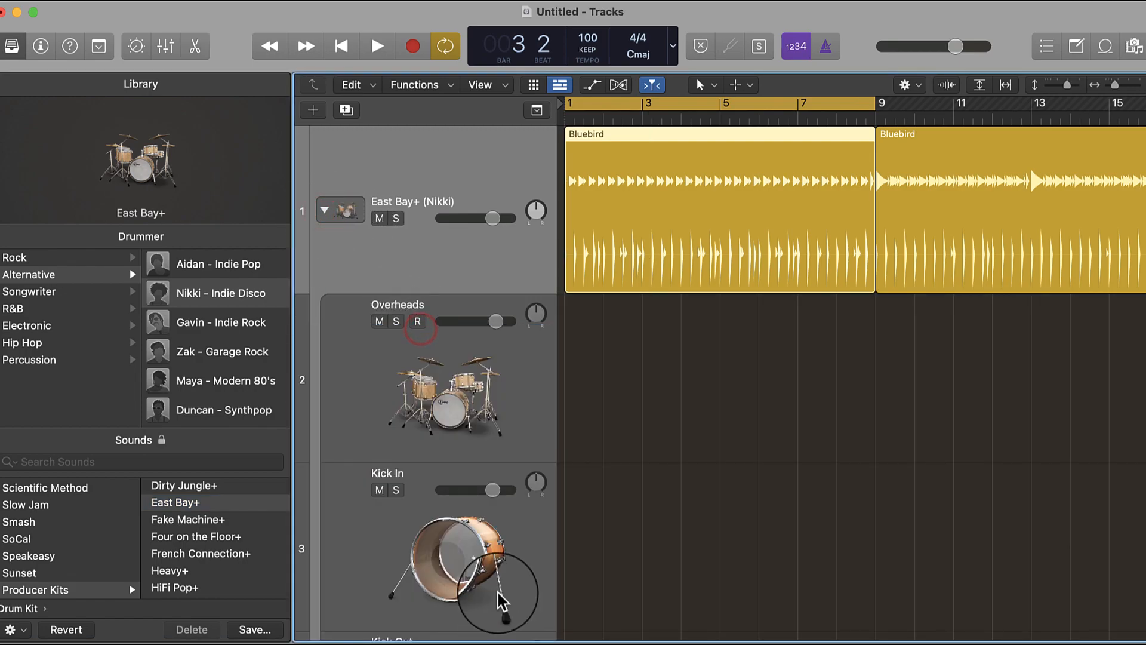
click(508, 319)
drag(508, 320, 409, 326)
key(space)
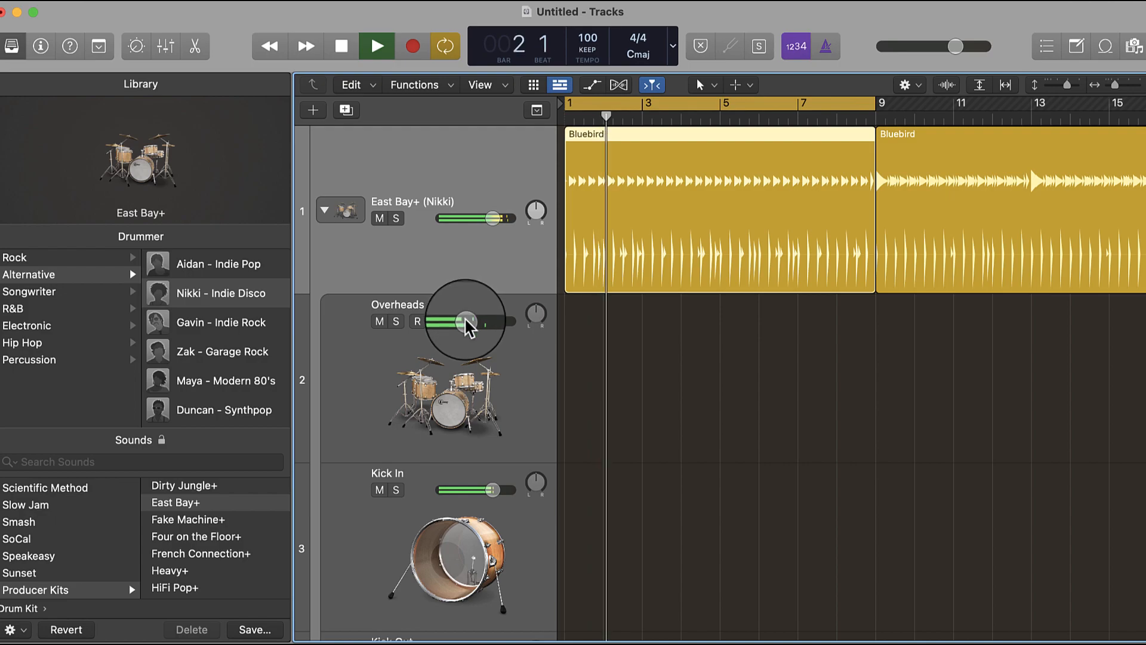
- Lower the volume of the Room A subtrack during playback and stop the playback
scroll(466, 320, down, 10)
scroll(466, 322, down, 10)
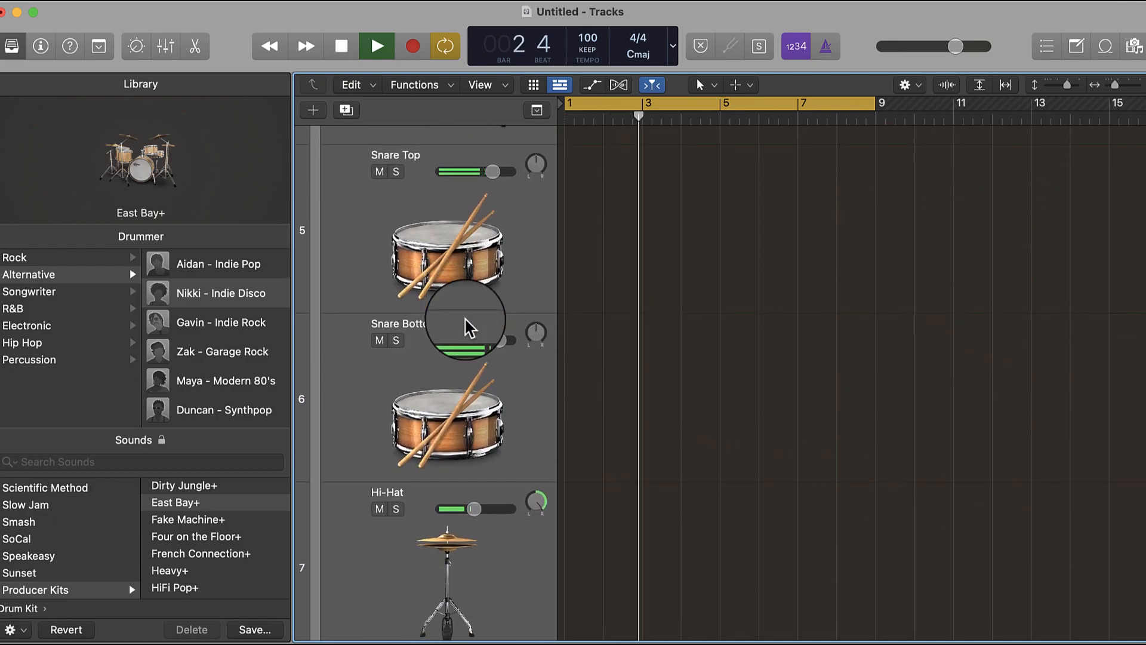
scroll(466, 328, down, 10)
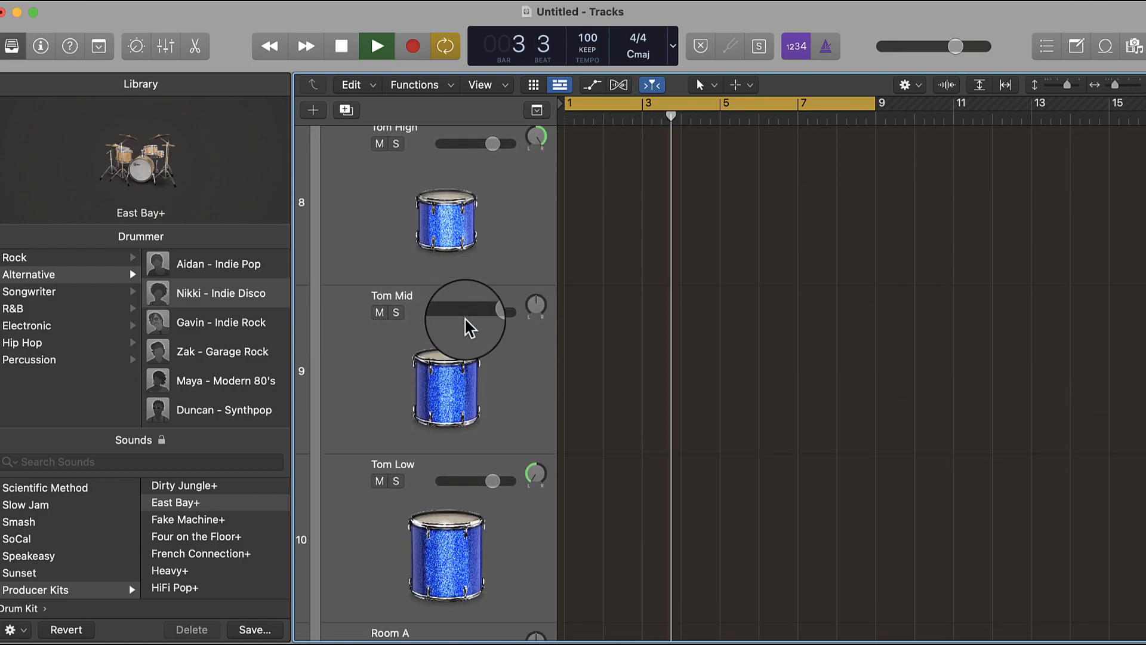
scroll(468, 327, down, 2)
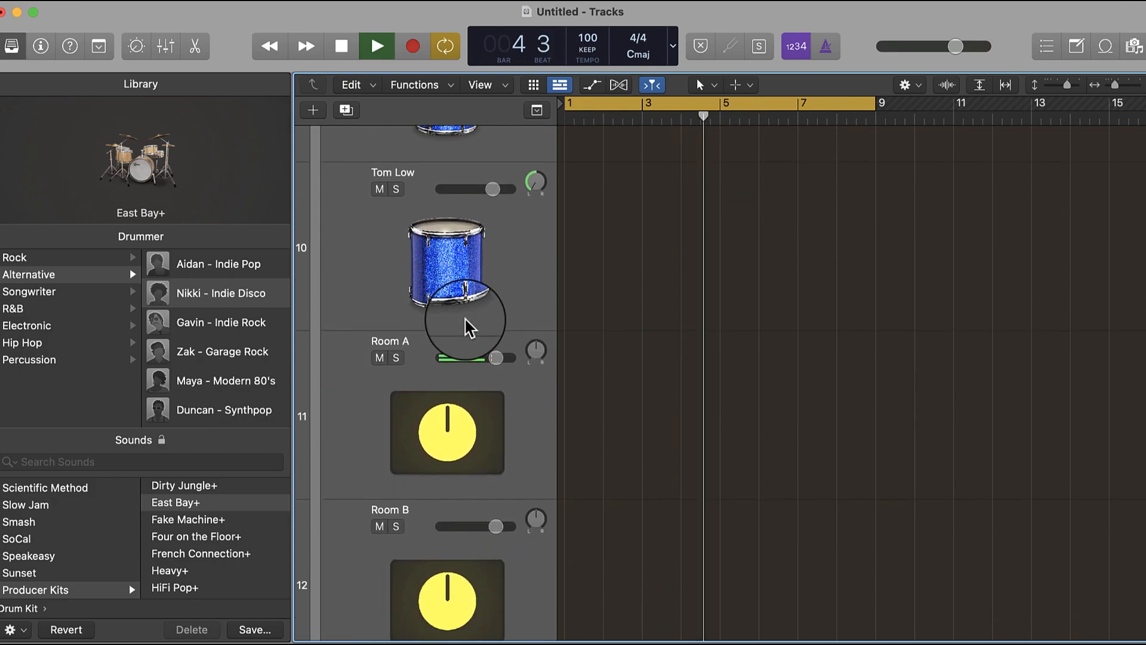
click(498, 332)
drag(498, 332, 468, 330)
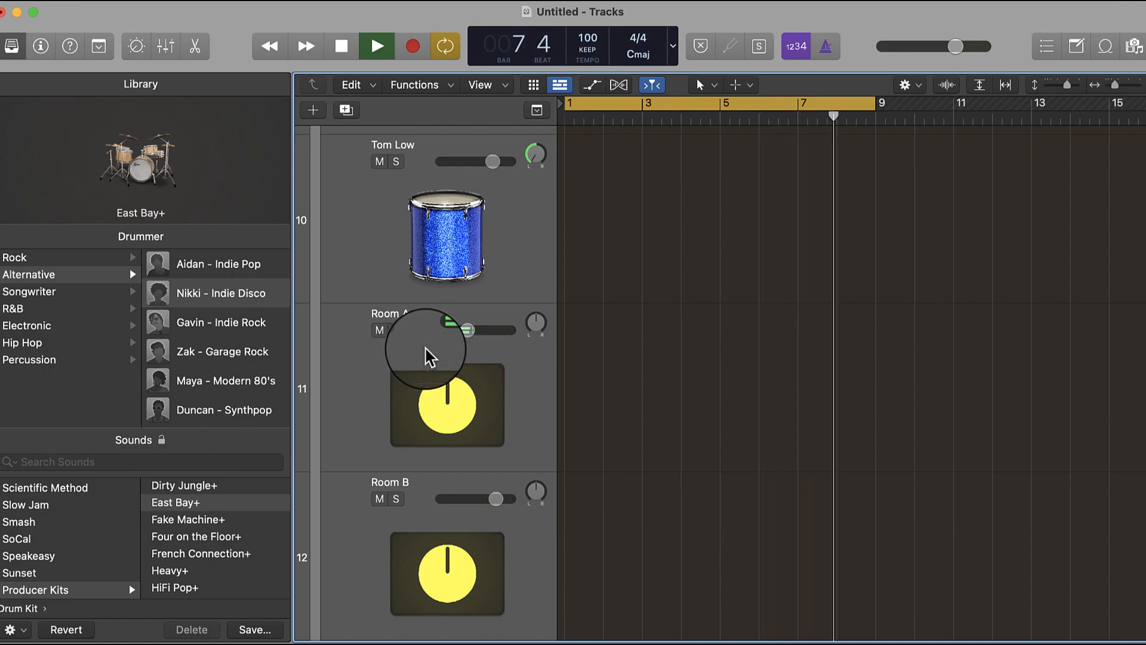
key(space)
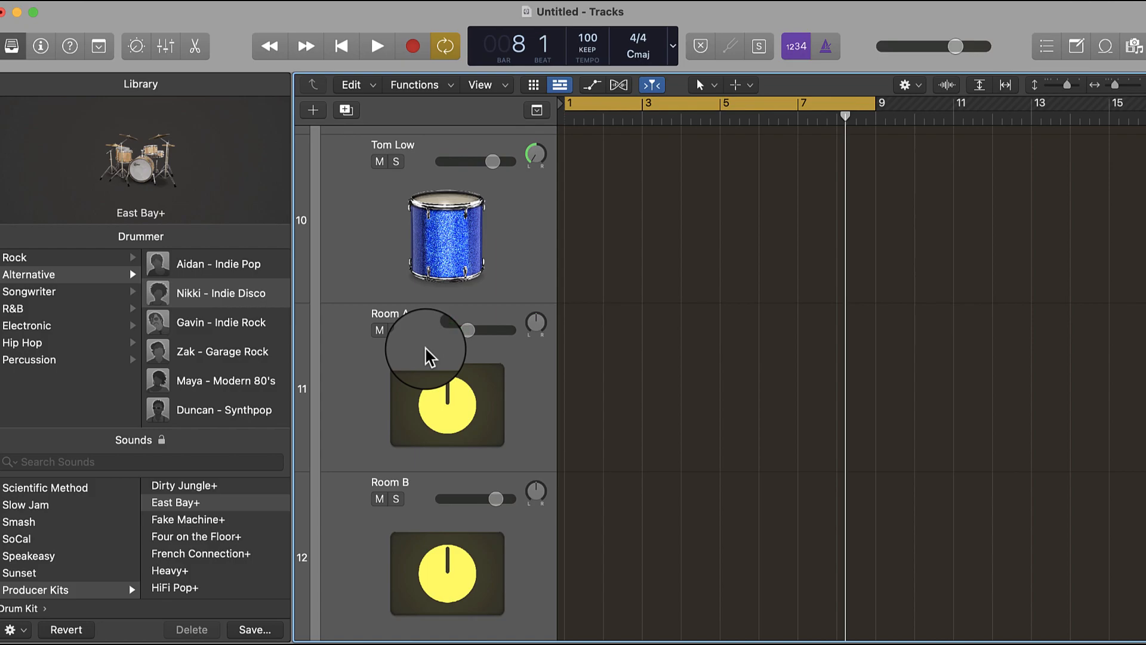
- Collapse the East Bay+ track stack, hide the Library and show the Inspector with its channel strips
scroll(430, 357, up, 20)
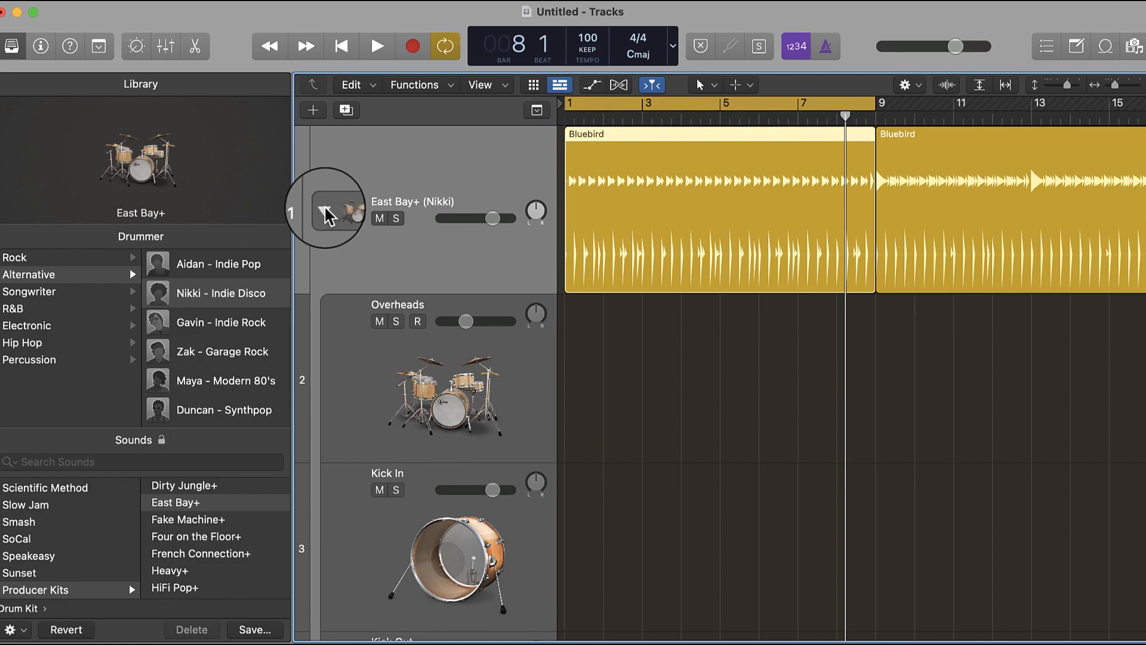
click(325, 210)
click(13, 58)
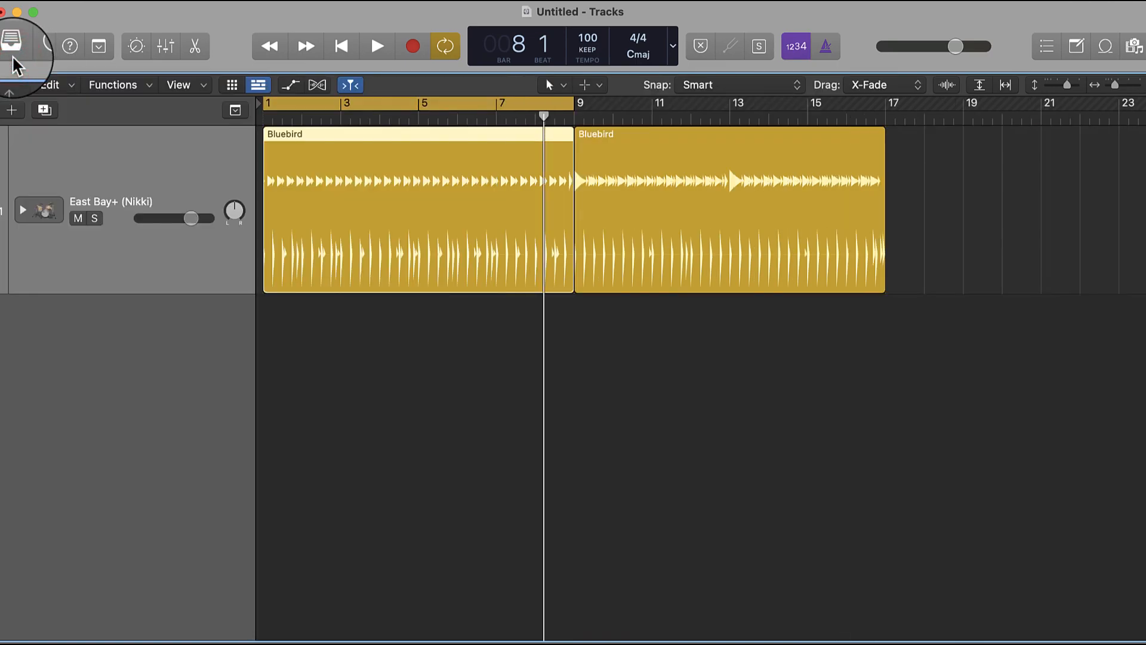
click(43, 57)
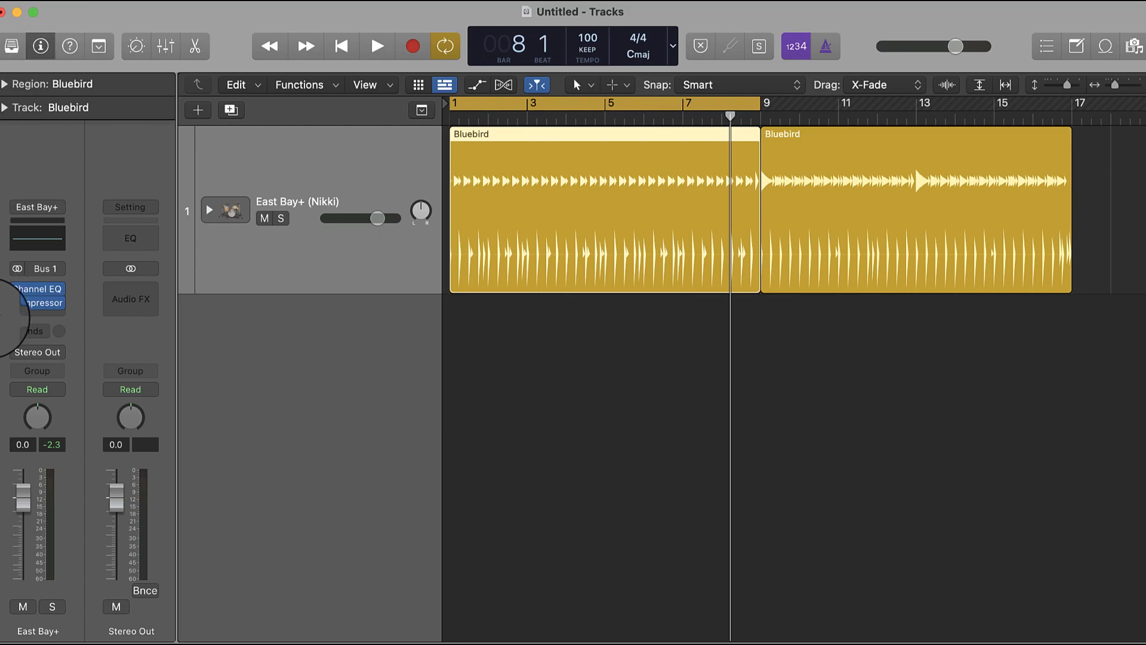
- Load the Opto Drum Kit drum preset in the East Bay+ channel's Compressor and start playback
click(43, 311)
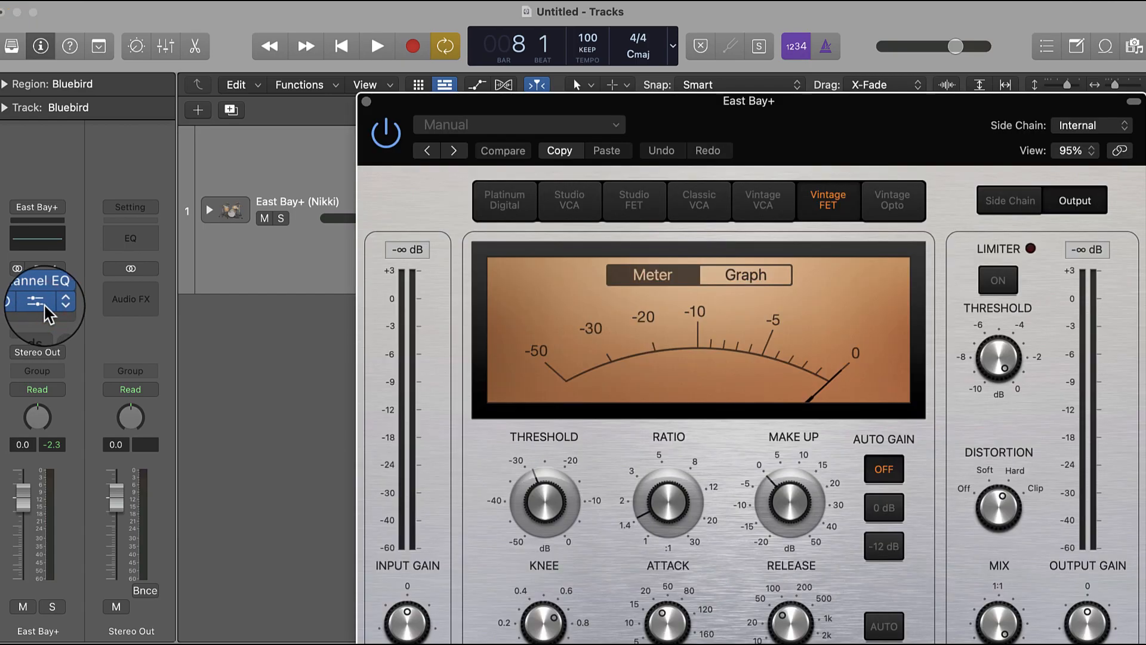
click(602, 124)
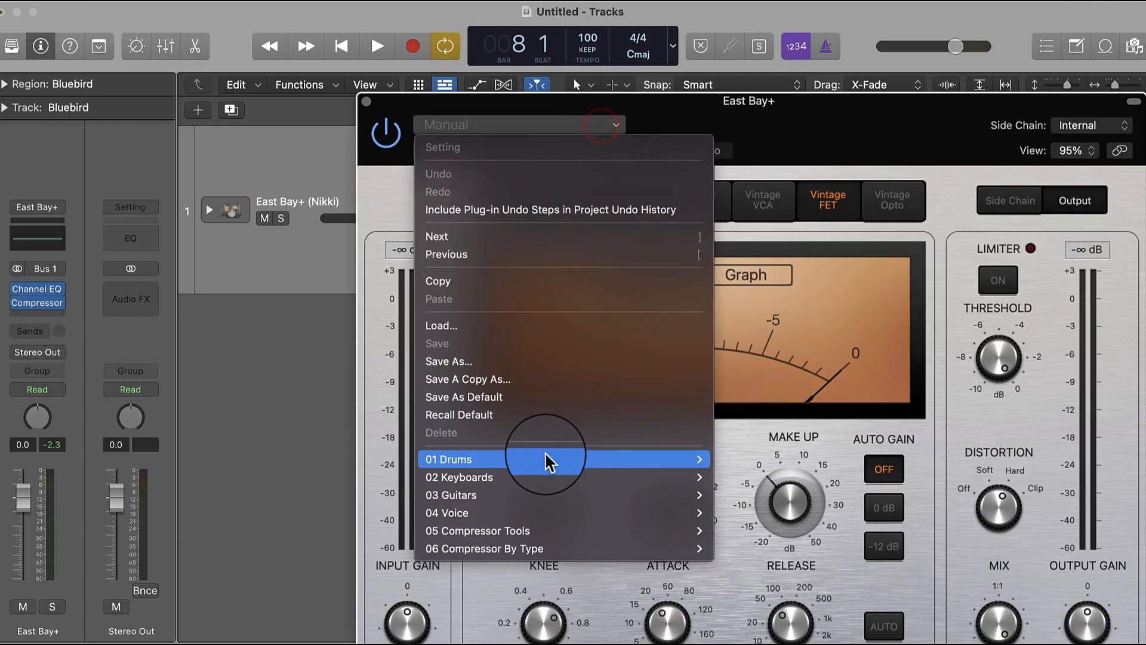
mouse_move(548, 462)
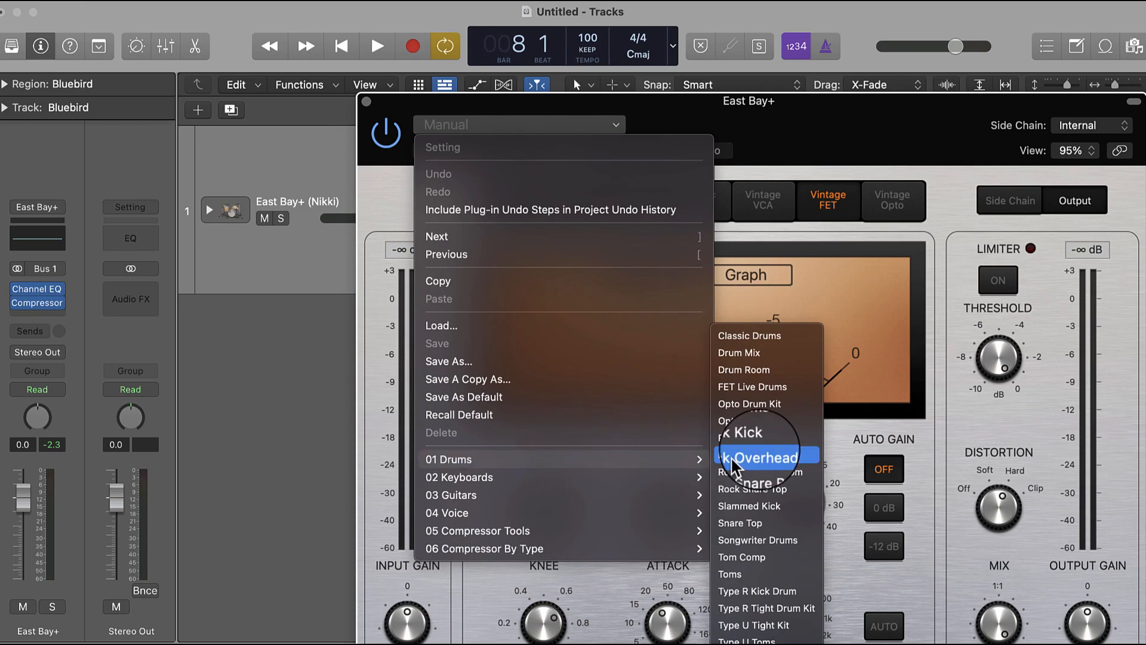
click(793, 409)
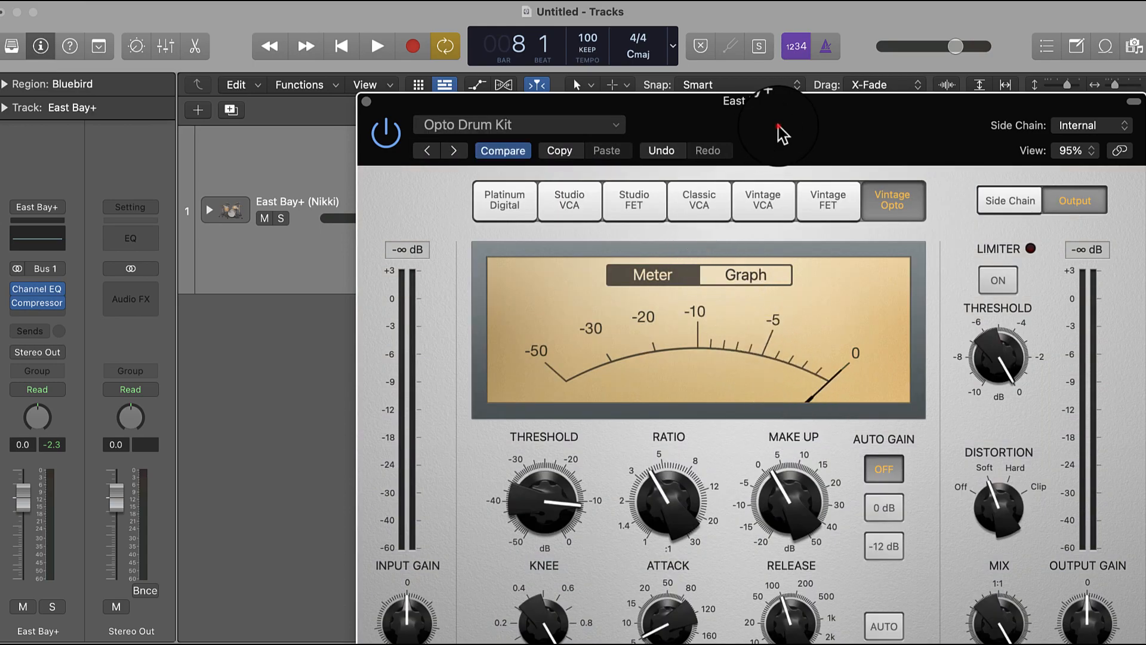
drag(782, 135, 757, 61)
key(space)
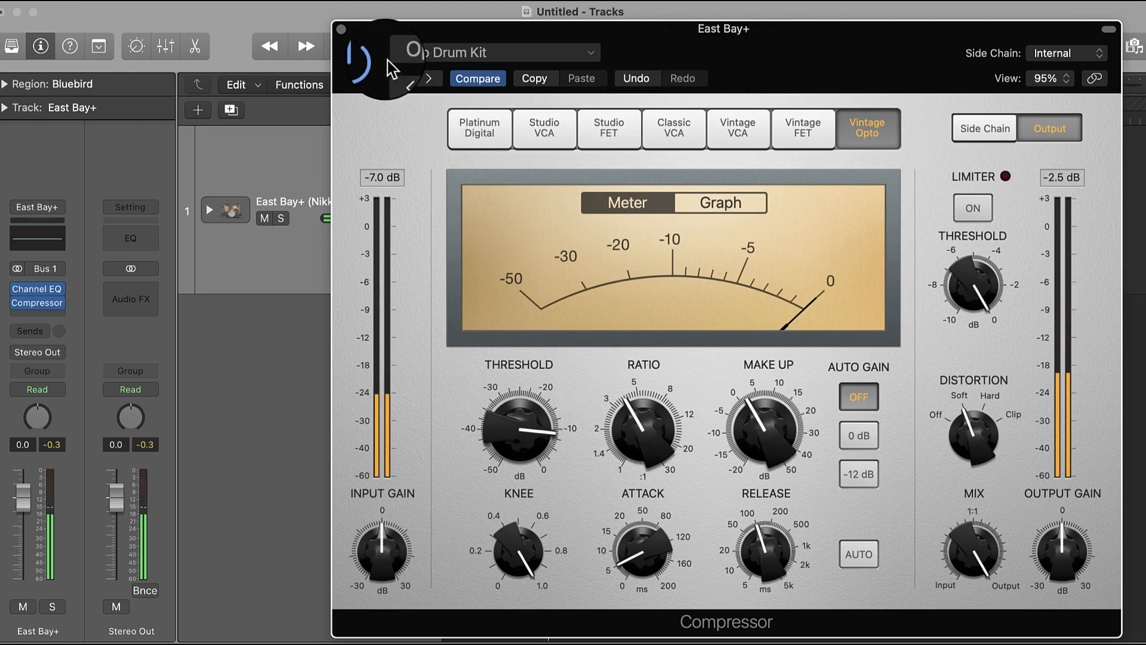
- Compare the beat with the Compressor bypassed and active, set its circuit type to Platinum Digital and close the plug-in window
click(370, 60)
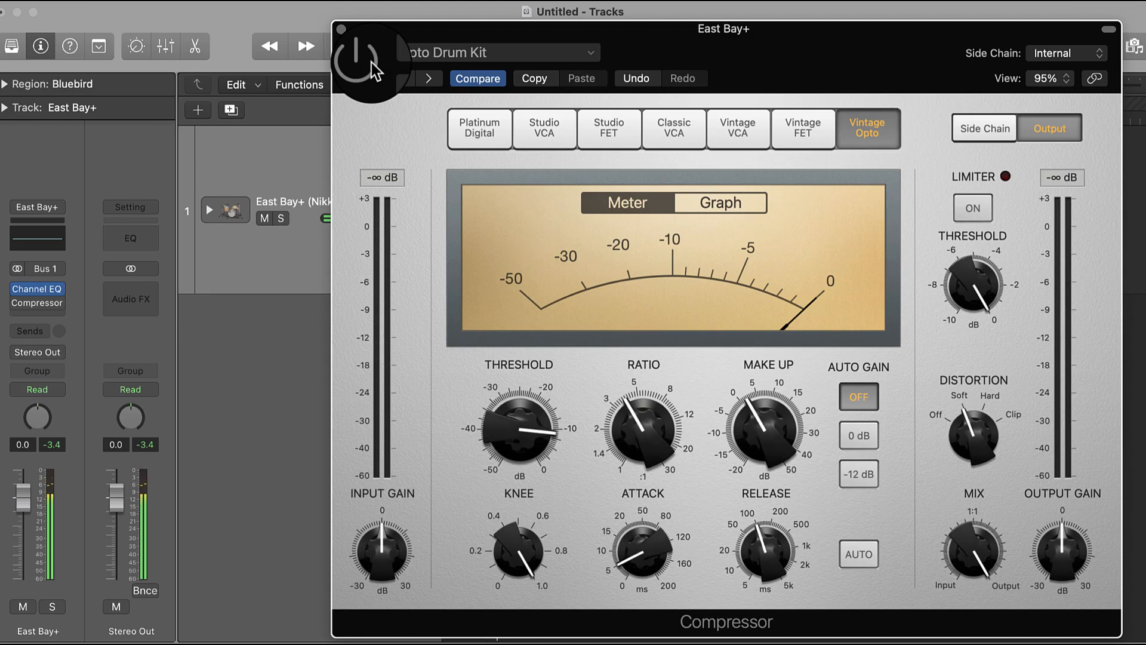
click(371, 66)
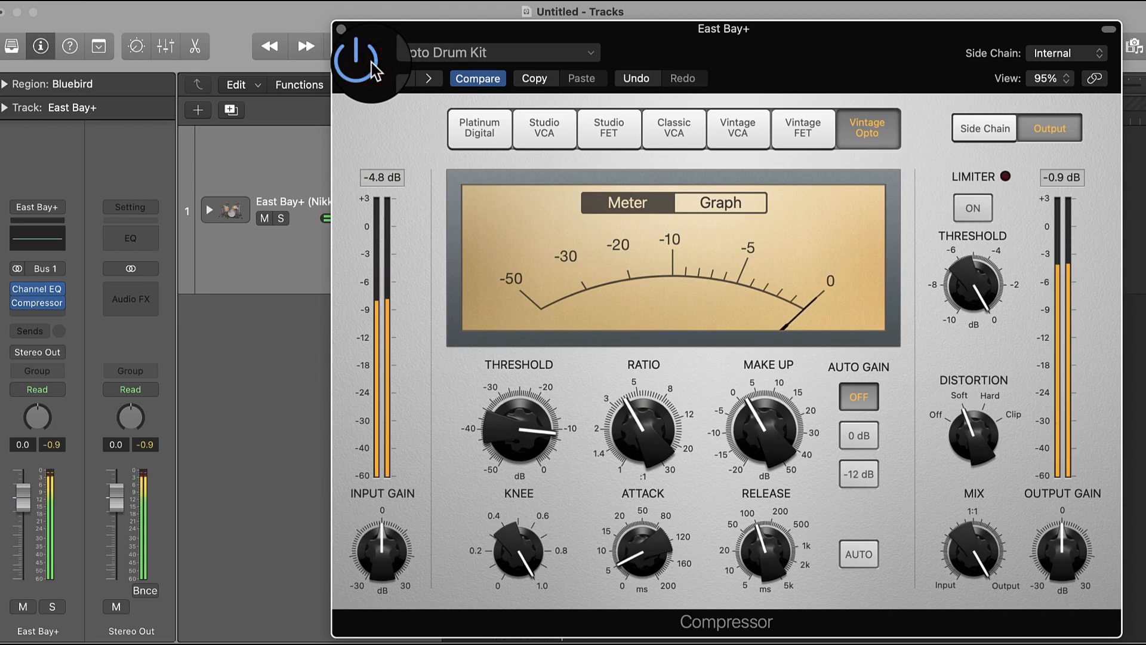
click(494, 132)
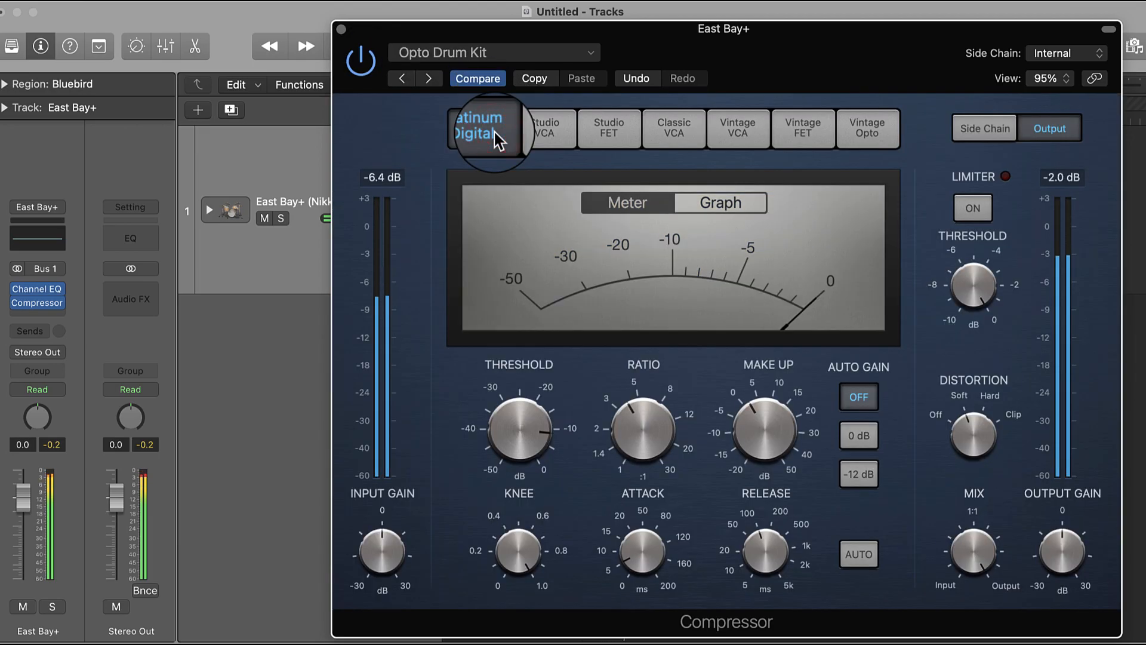
click(333, 25)
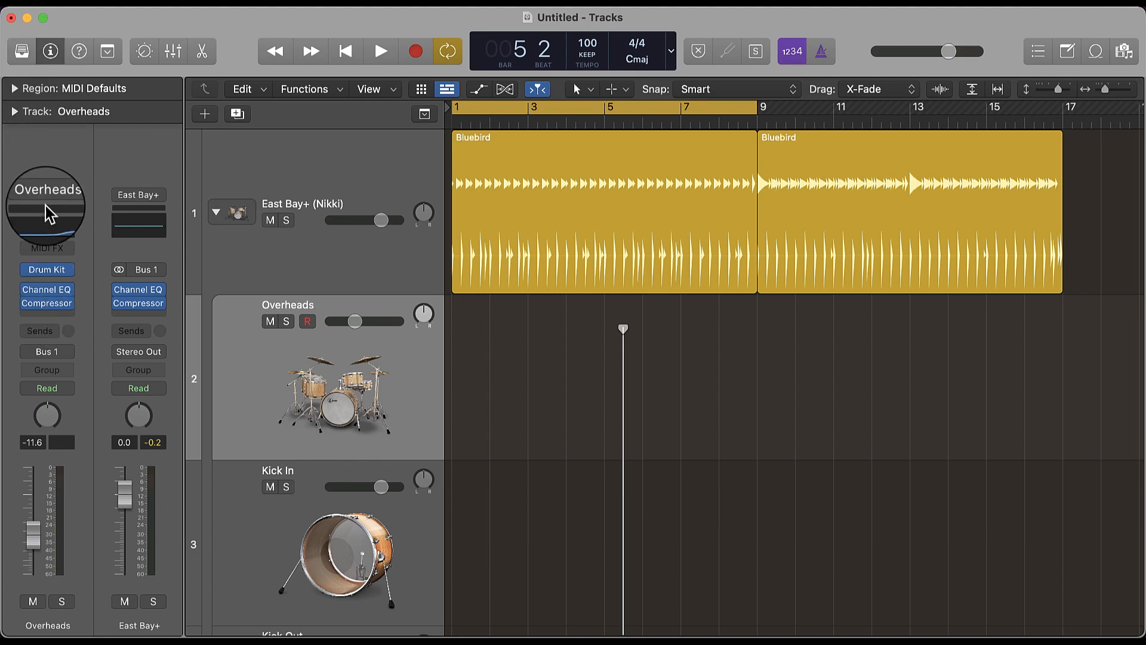
- Open Drum Kit Designer on the Overheads channel and load the Modern Maple Kit preset from Producer Kits
click(47, 269)
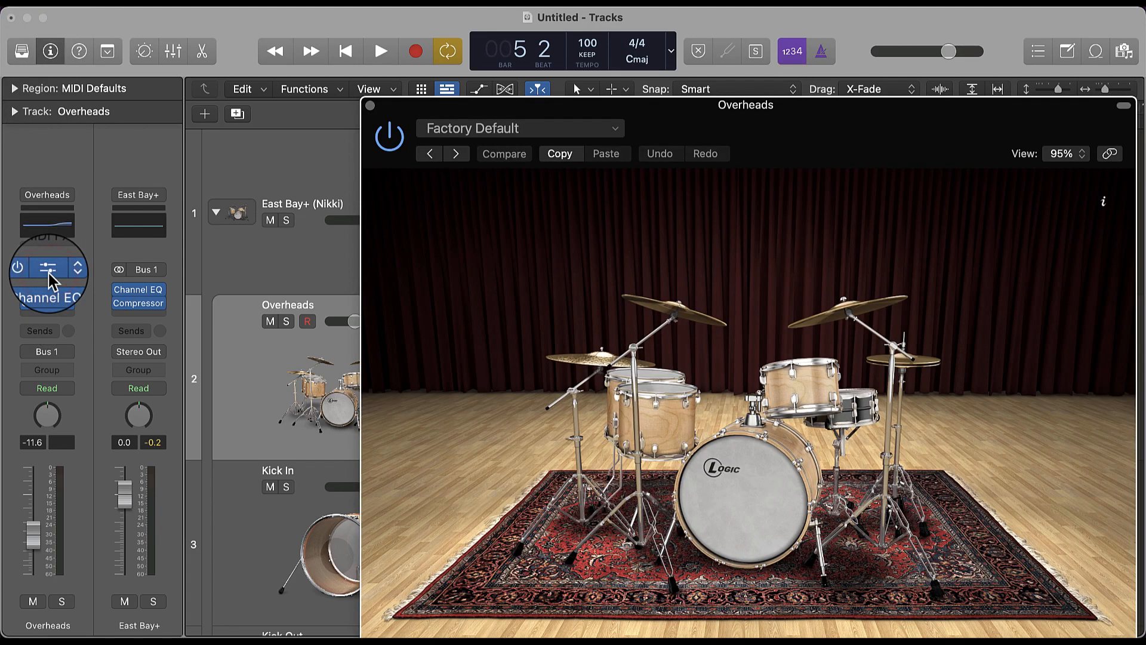
drag(812, 126, 706, 54)
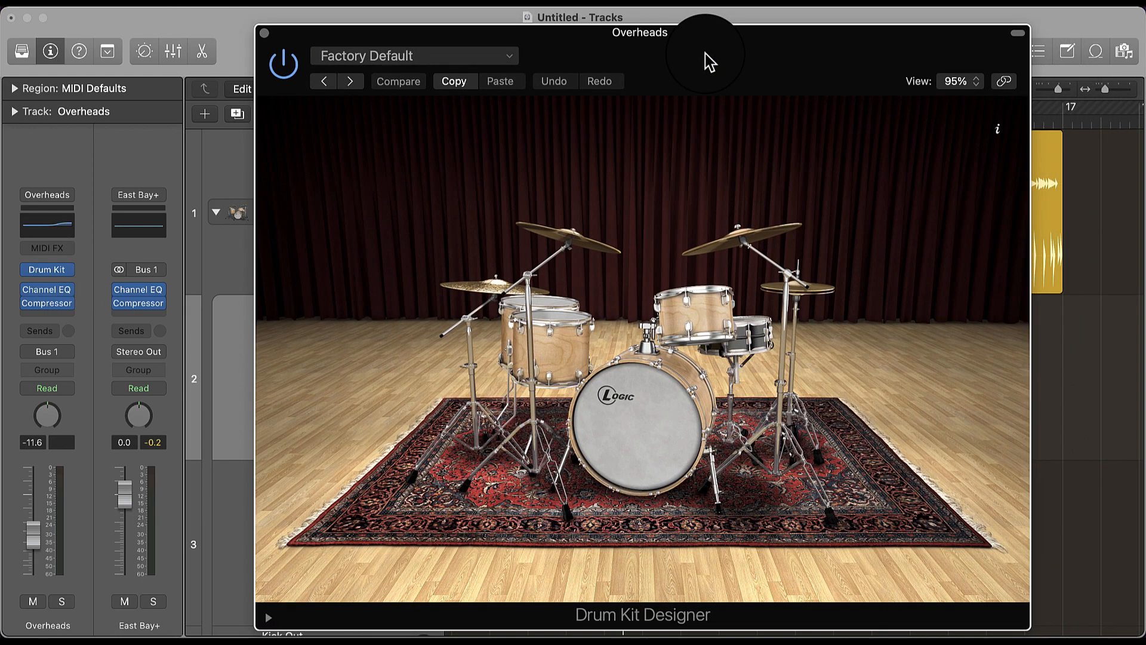
click(510, 56)
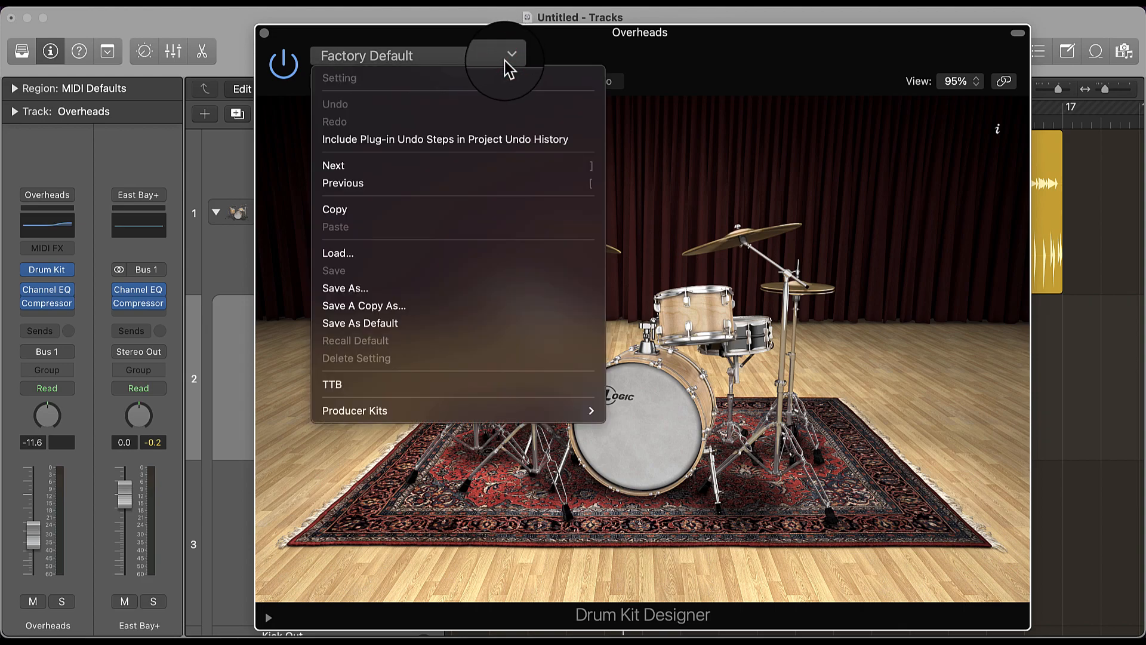
mouse_move(481, 418)
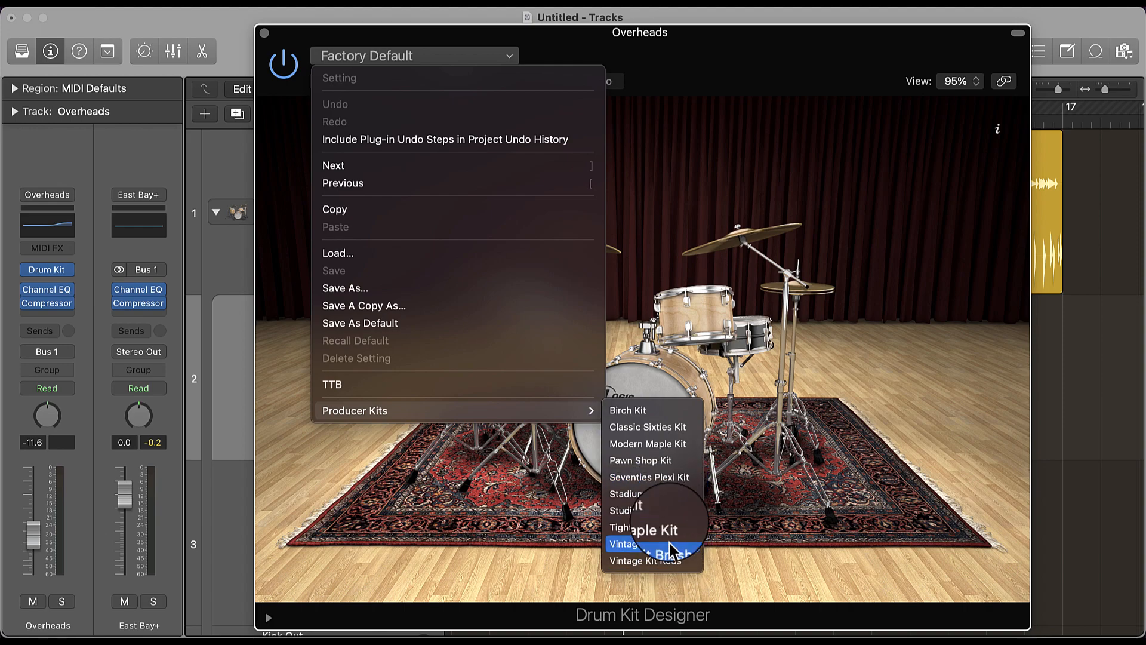
click(667, 446)
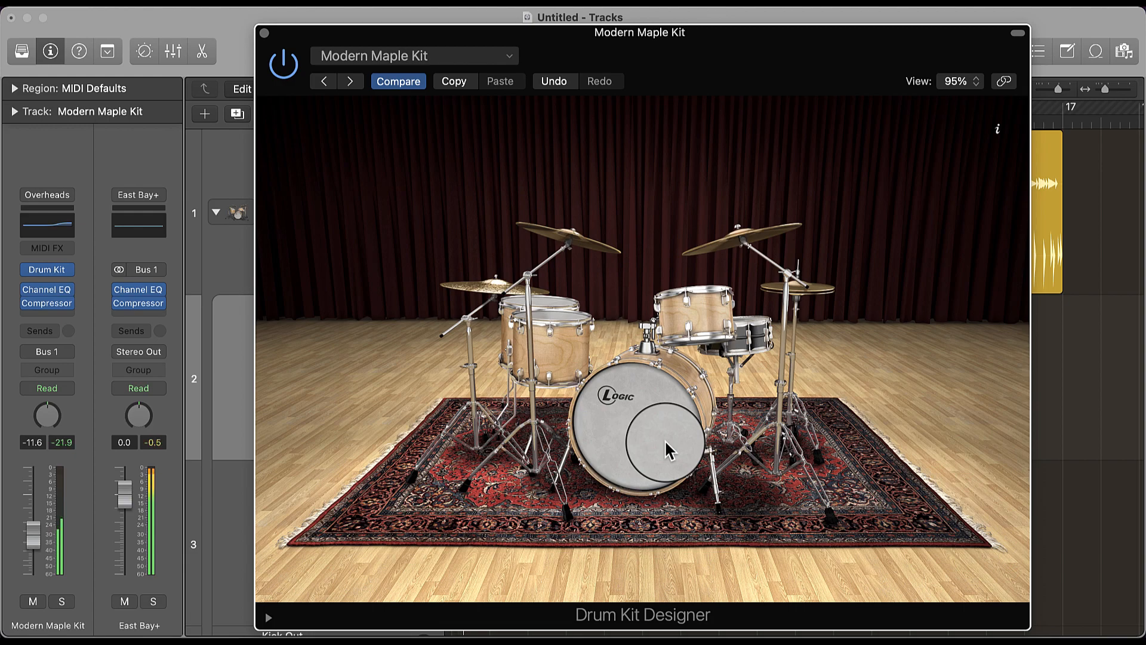
- Try the Studio Kit preset in Drum Kit Designer and switch back to Modern Maple Kit
click(505, 55)
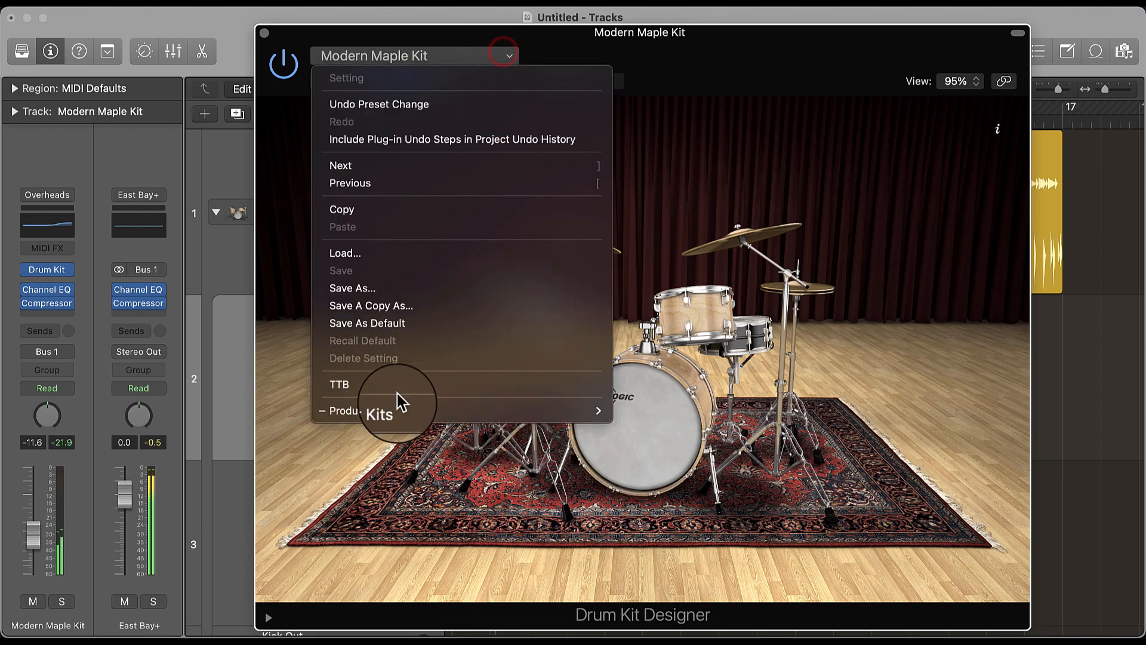
mouse_move(396, 411)
click(669, 517)
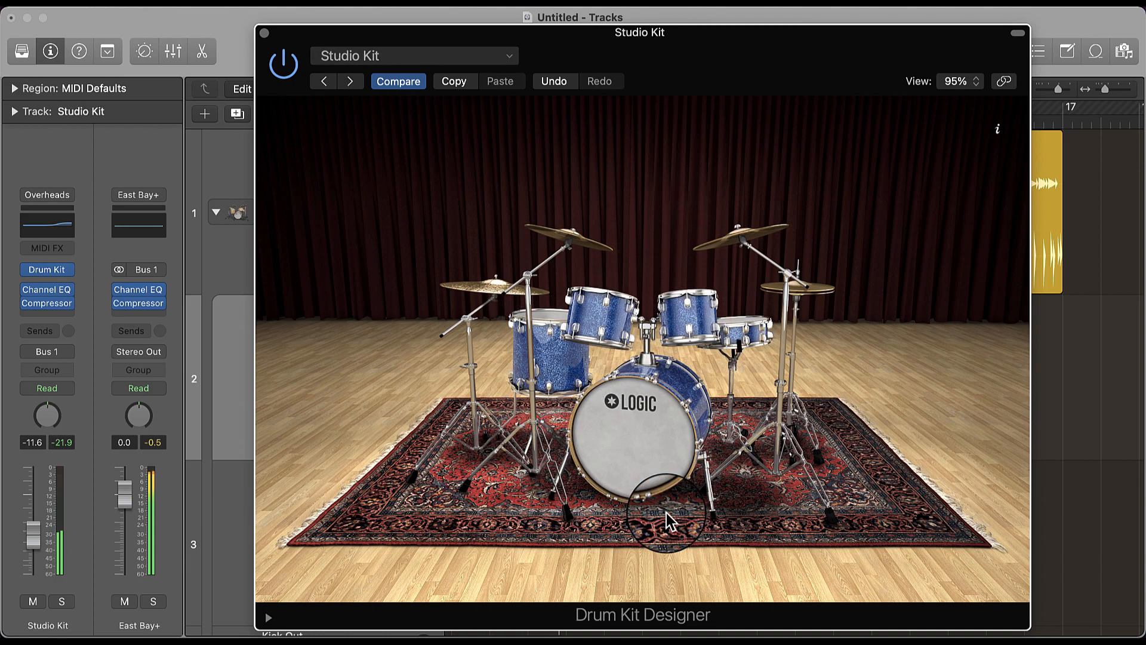
click(489, 60)
mouse_move(450, 410)
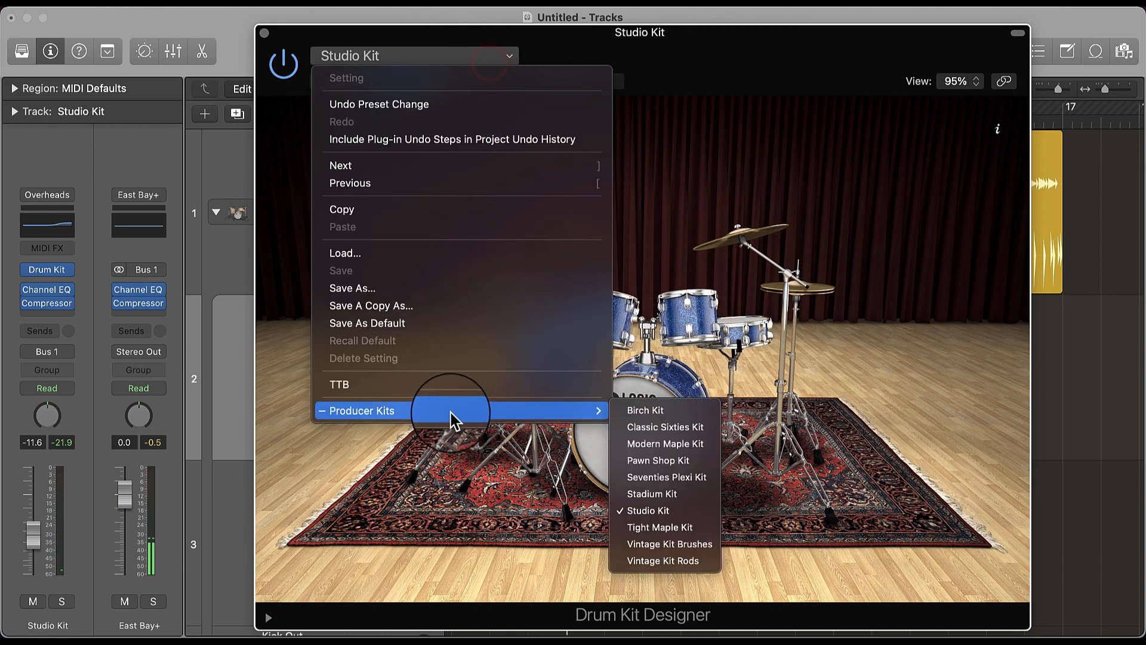
click(671, 443)
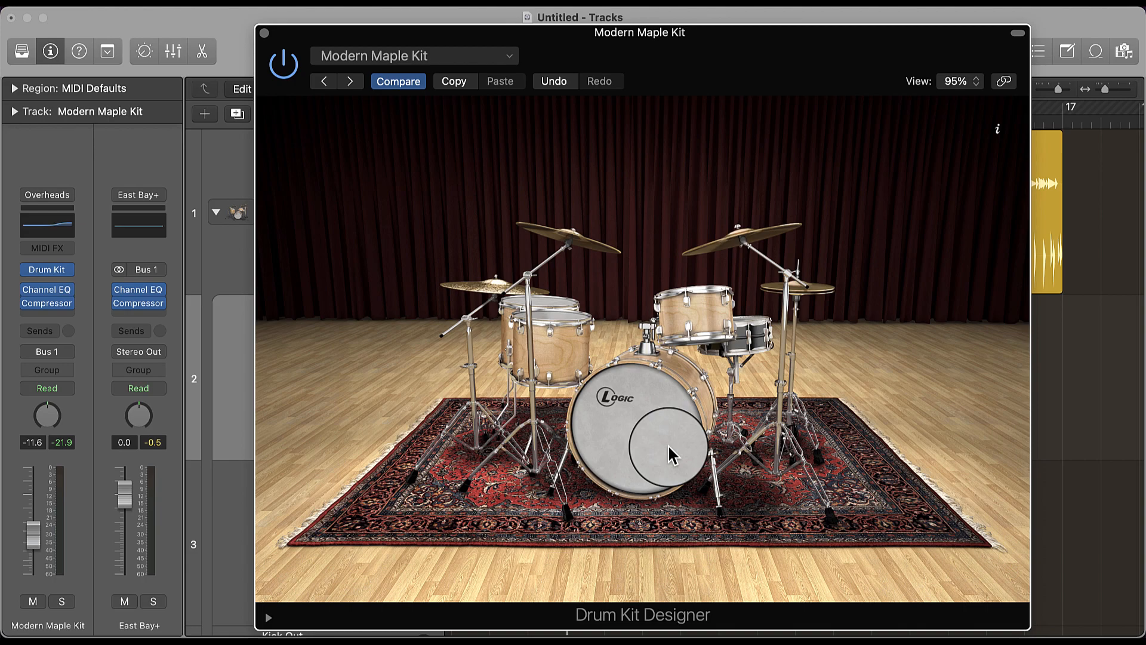
- Audition the Classic Chrome, Deep Brushes, Deep Maple, Bell Brass and Black Brass snares in the kit, finishing on Deep Maple
click(751, 345)
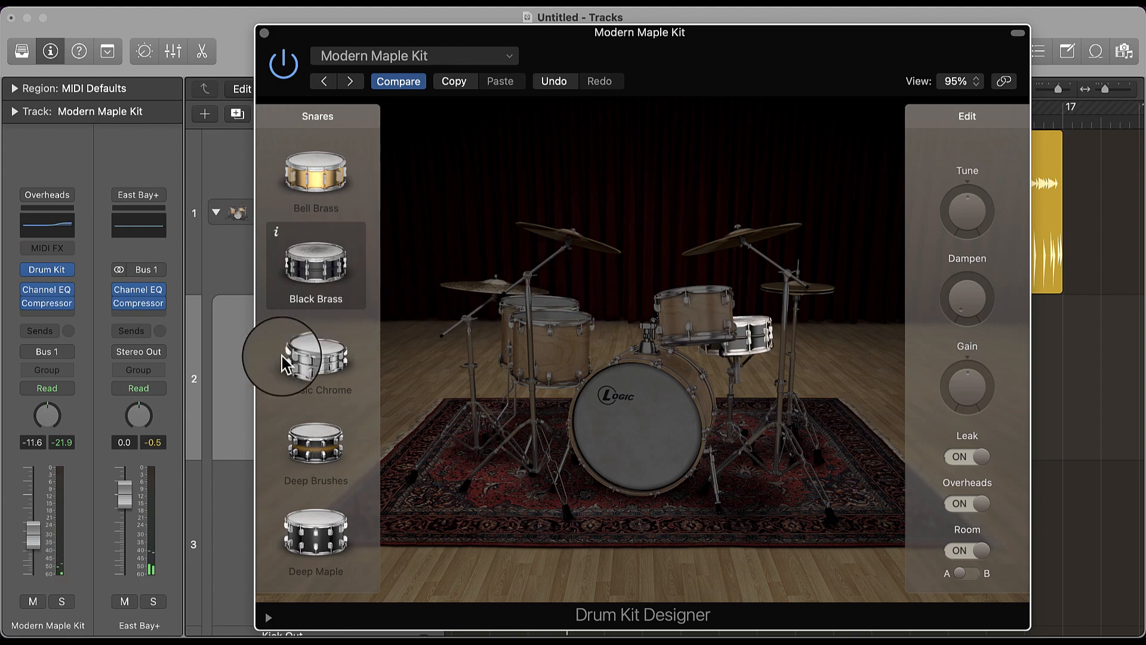
click(334, 361)
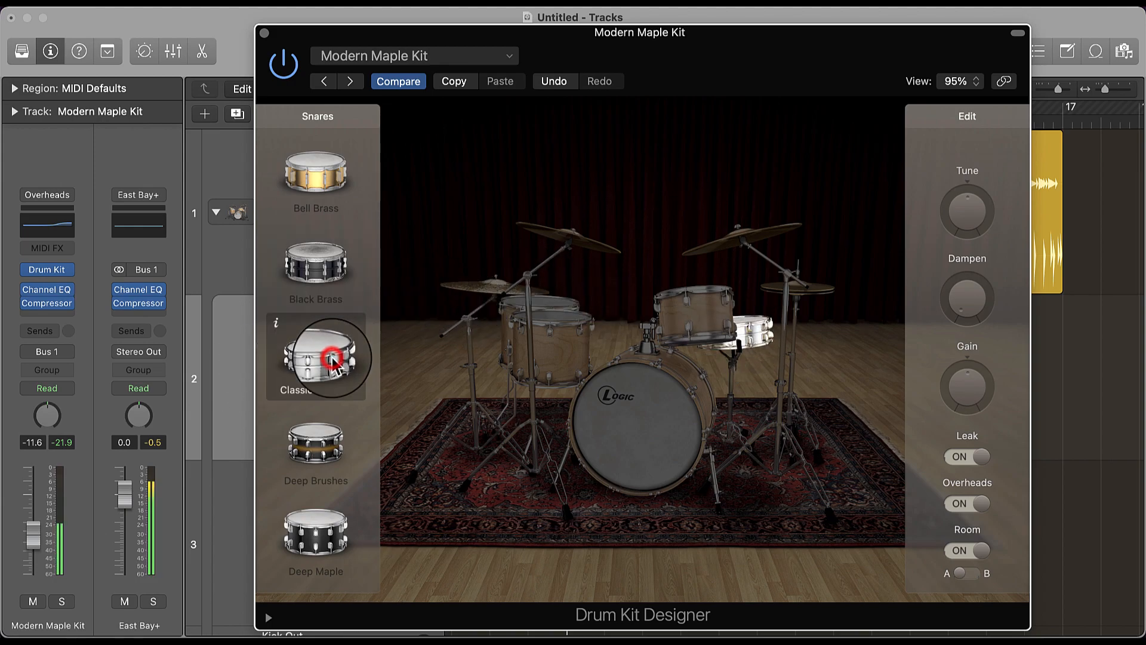
click(325, 457)
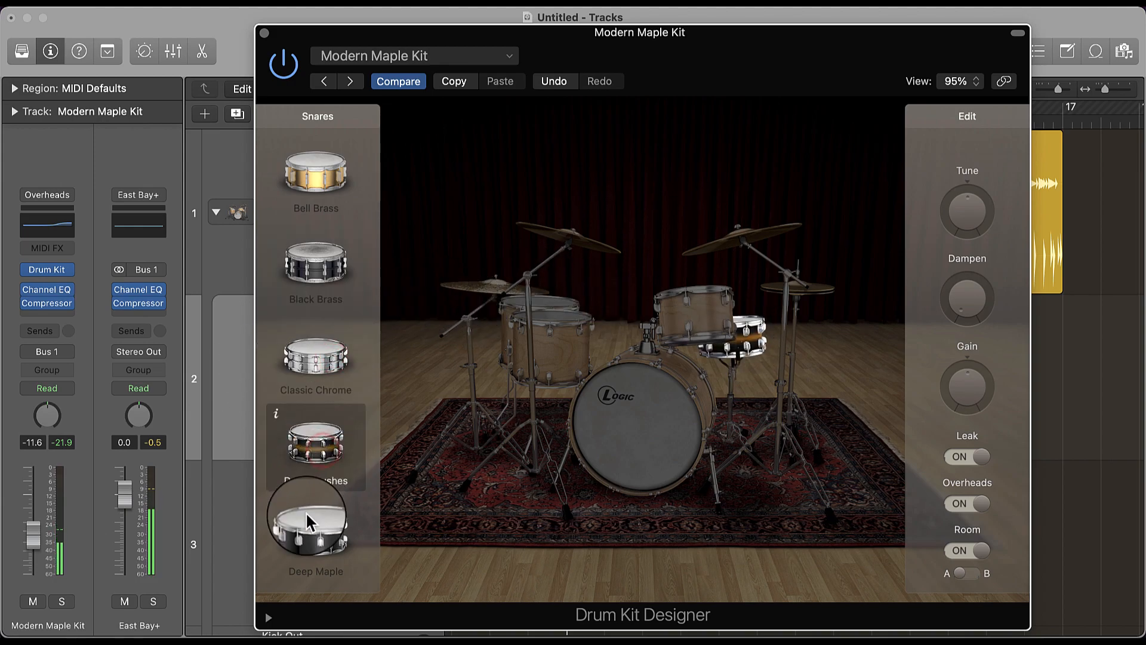
click(306, 533)
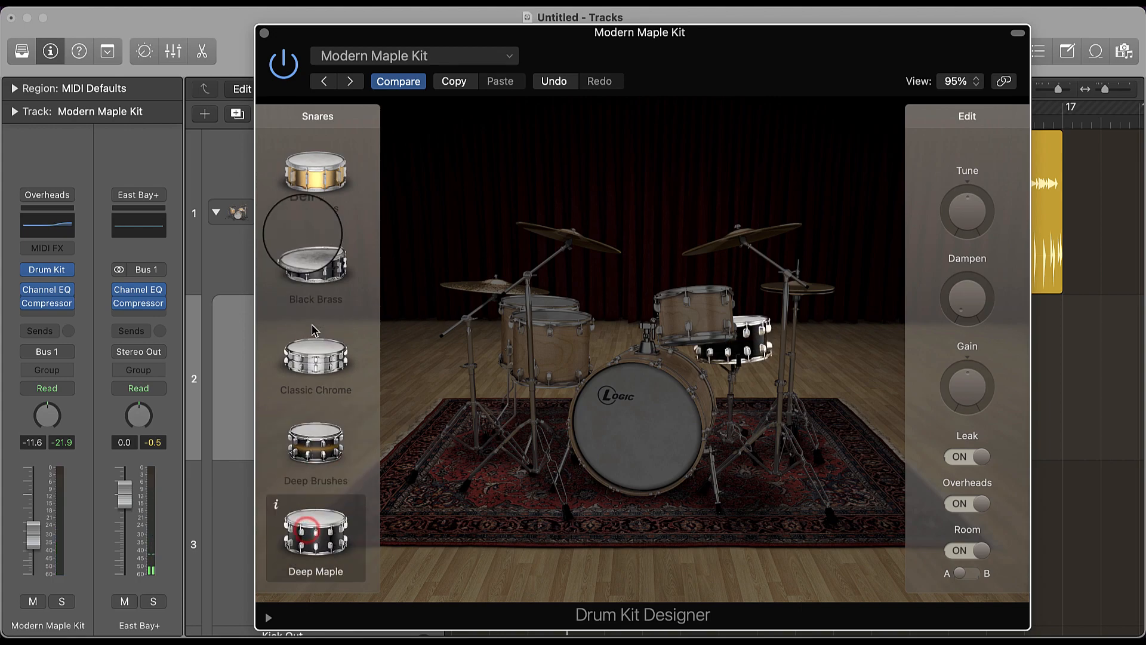
click(319, 152)
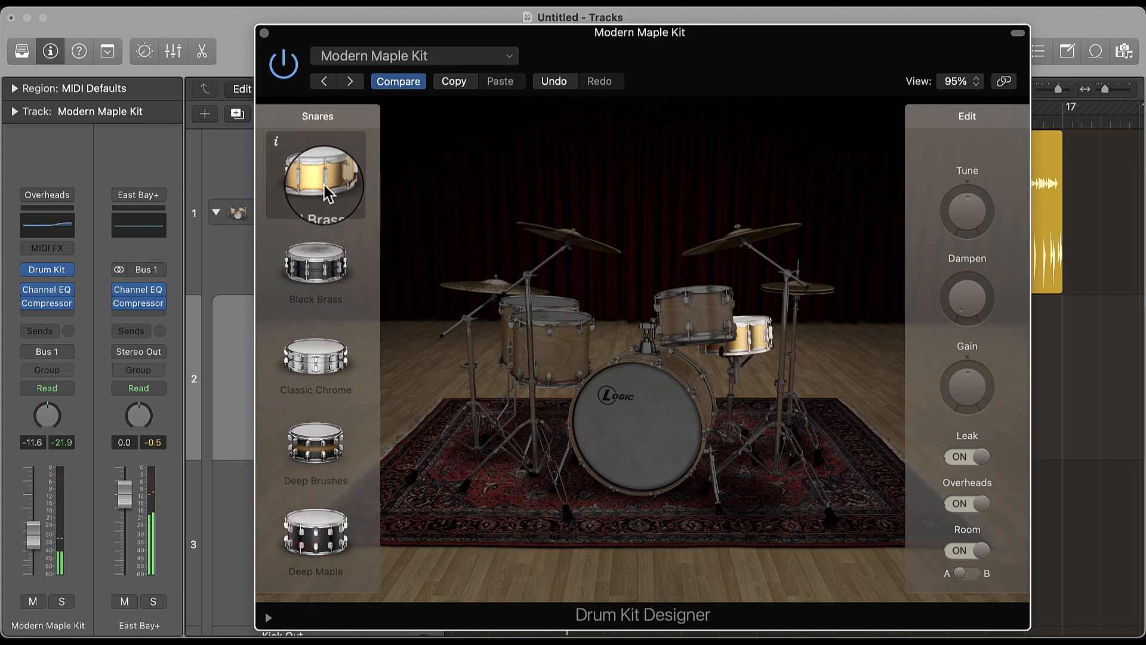
click(317, 282)
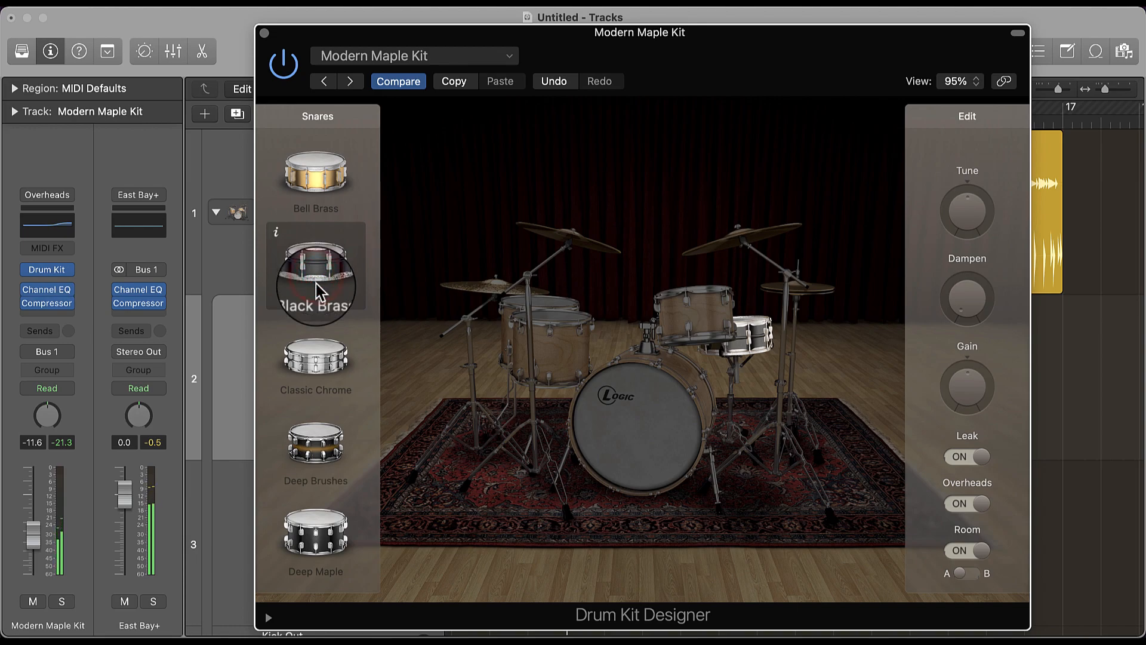
click(320, 354)
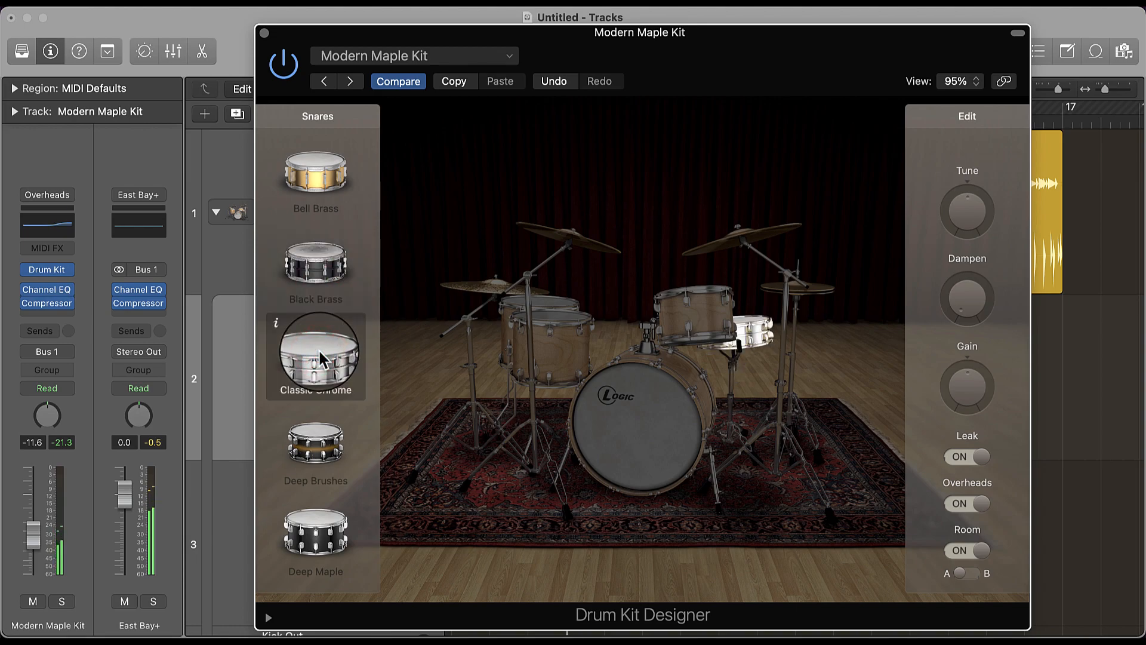
click(318, 171)
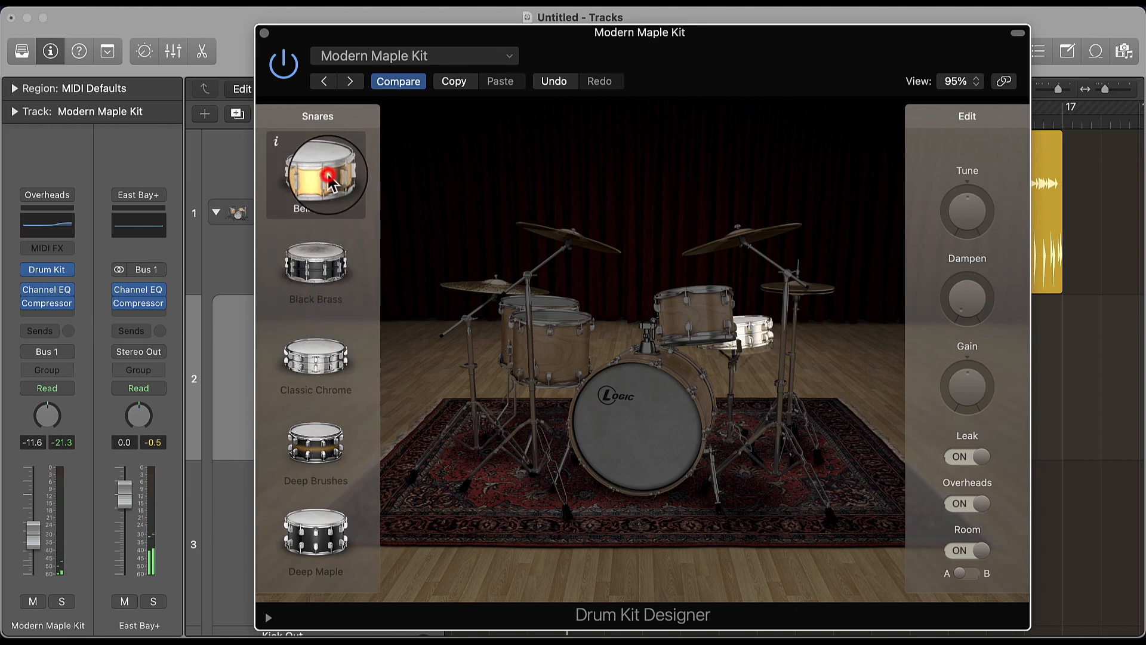
click(314, 439)
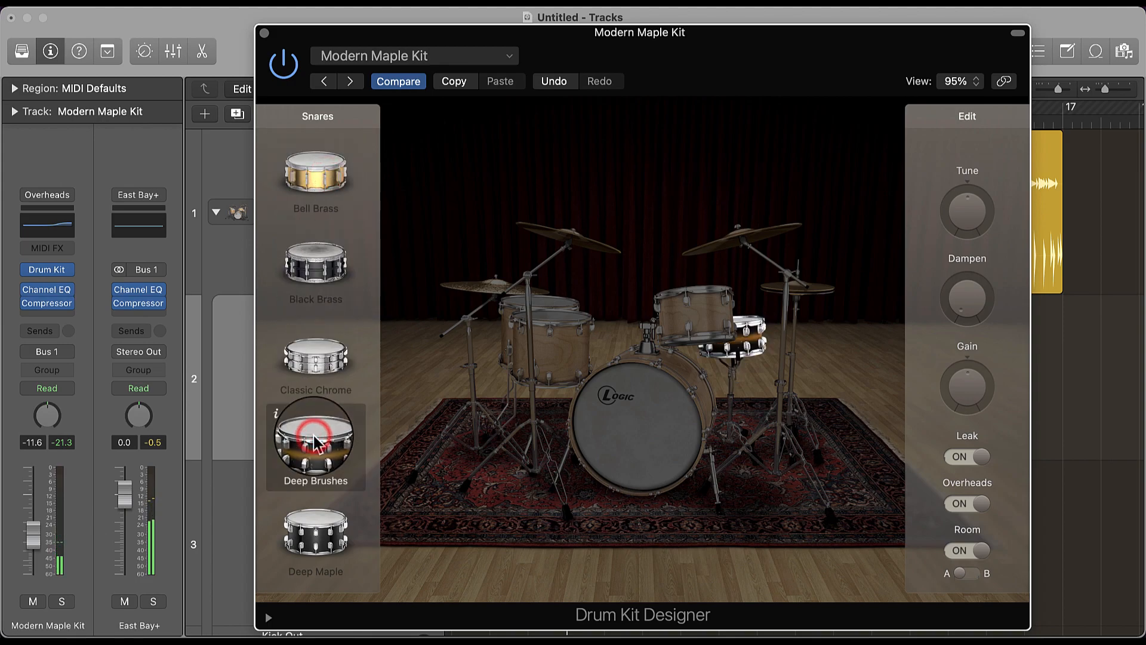
click(321, 555)
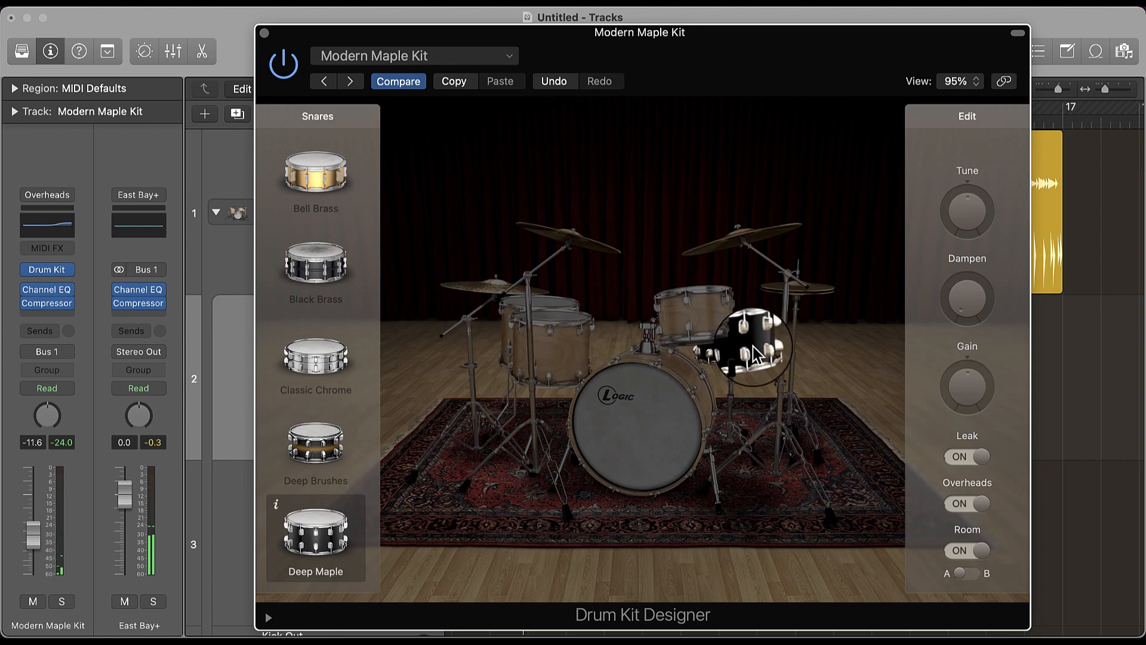
- View the alternatives for the toms and the kick, and swap the kit's snare to Classic Chrome
click(693, 322)
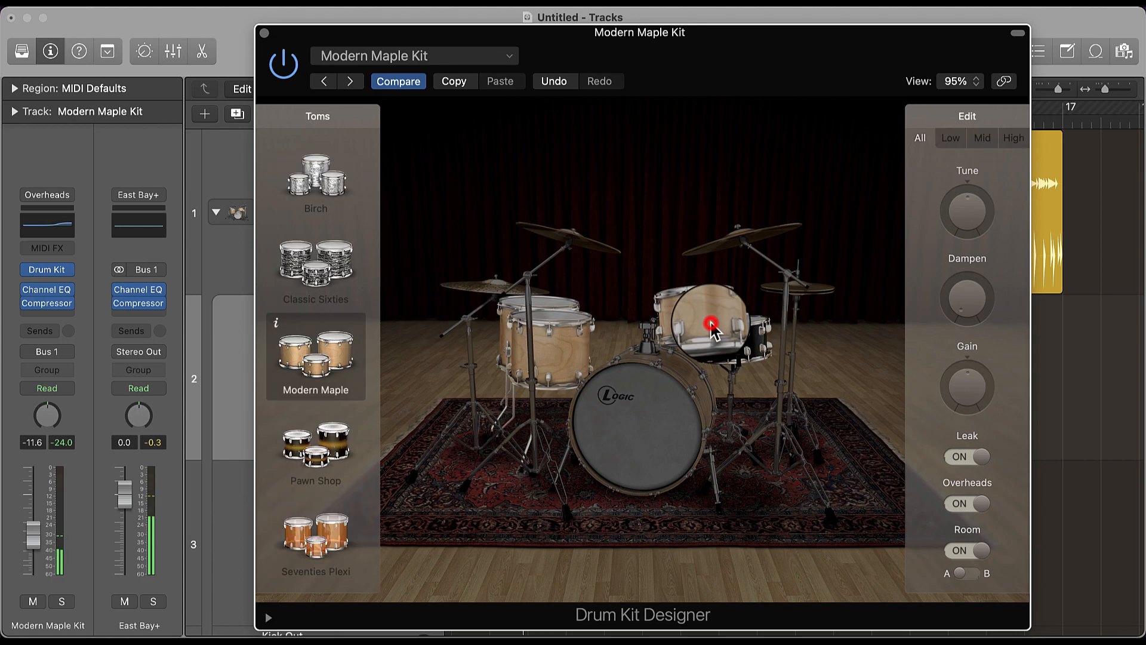
click(652, 400)
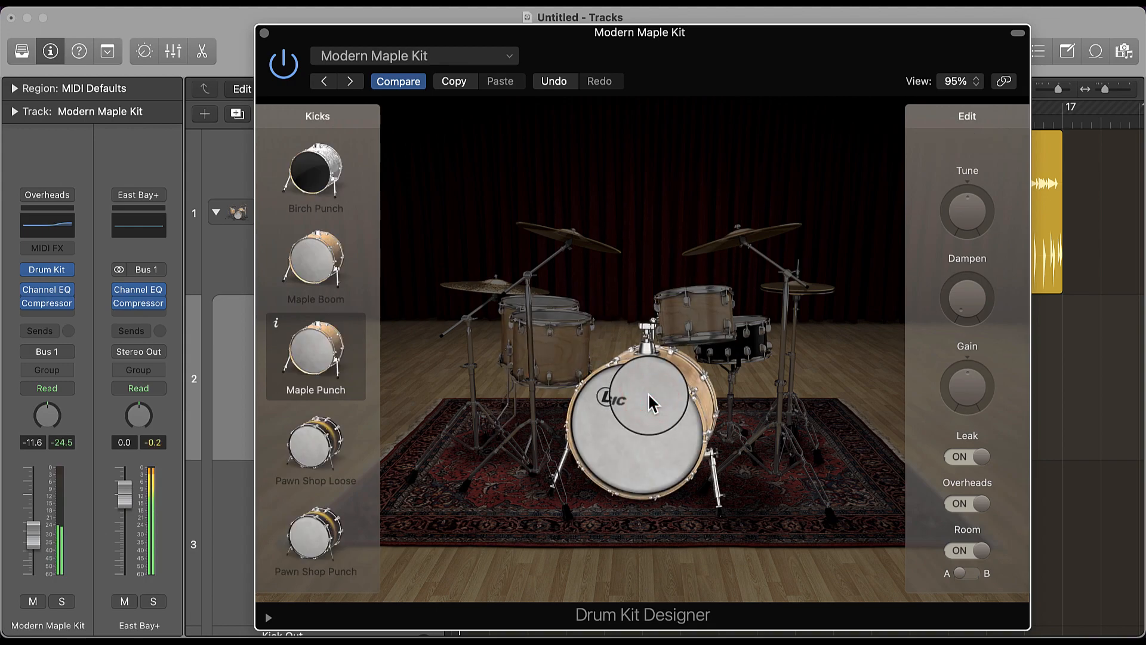
click(746, 347)
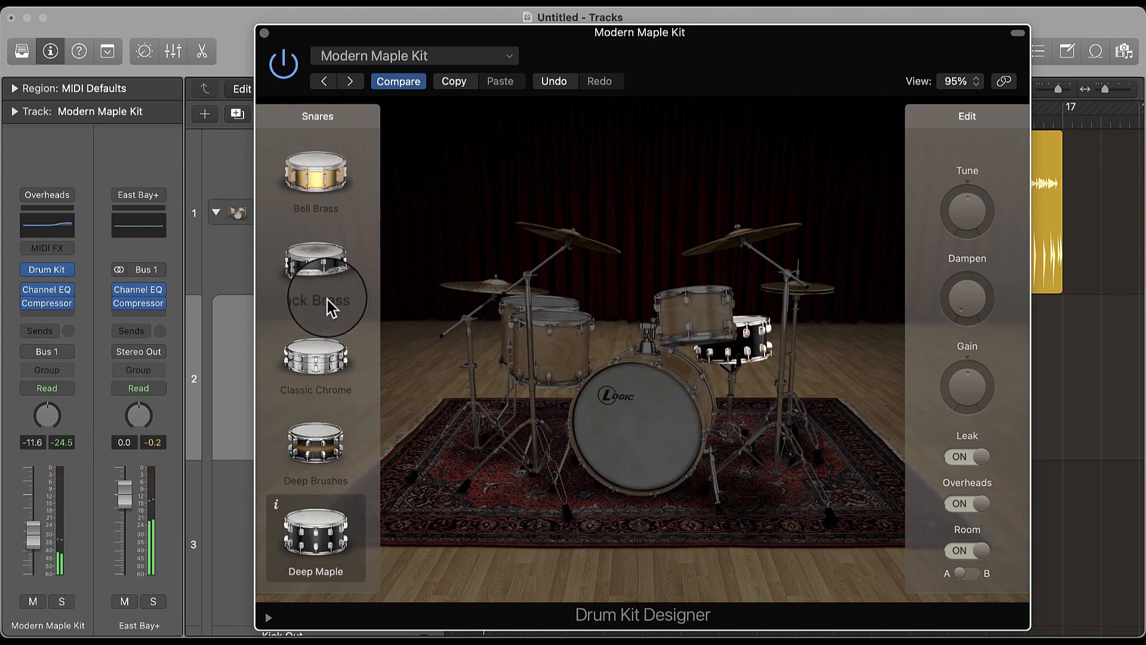
click(314, 334)
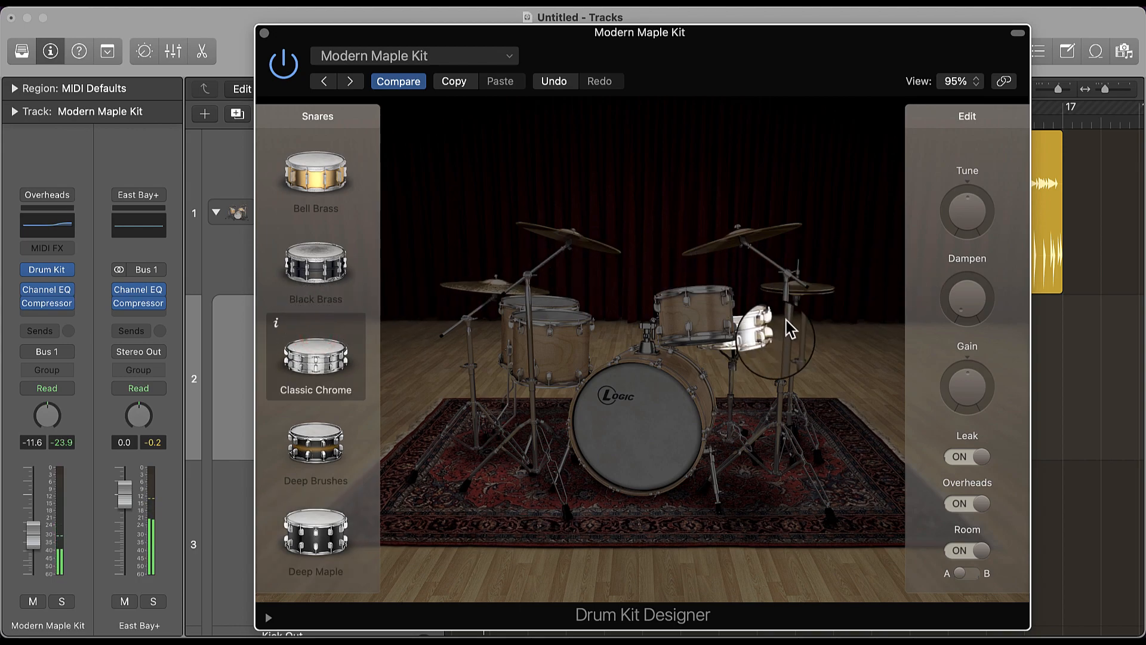
- Raise the kick drum's Dampen in stages to its maximum, auditioning the kick after each change
click(698, 428)
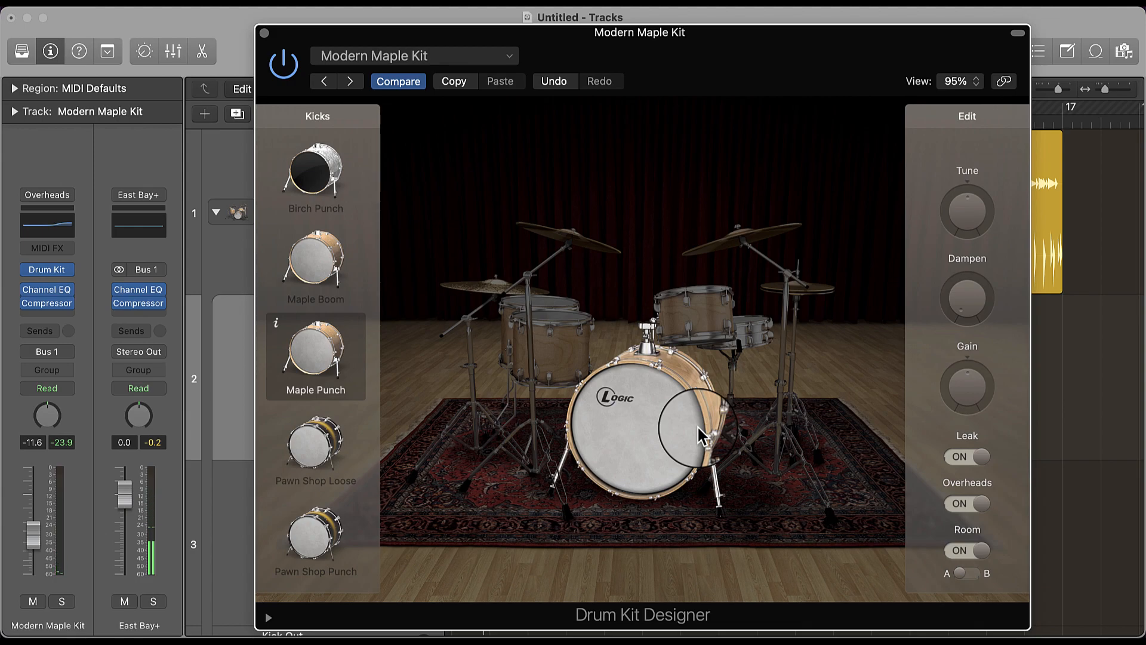
drag(964, 320, 953, 257)
click(652, 429)
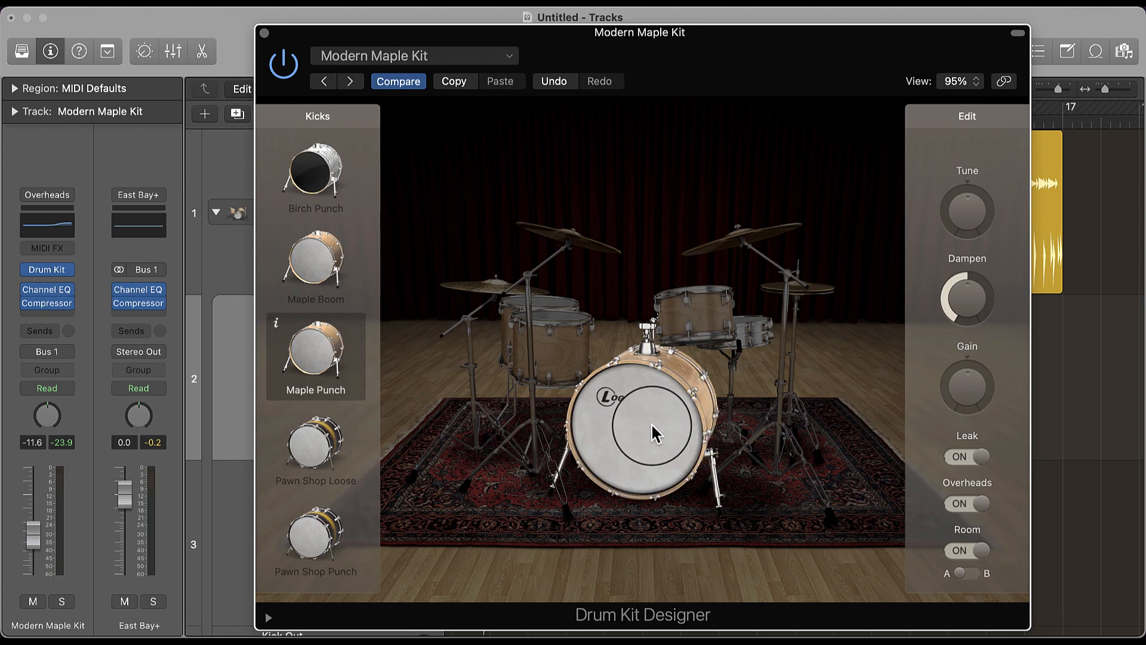
click(652, 429)
click(966, 297)
drag(969, 305, 967, 197)
click(598, 462)
click(599, 464)
click(599, 464)
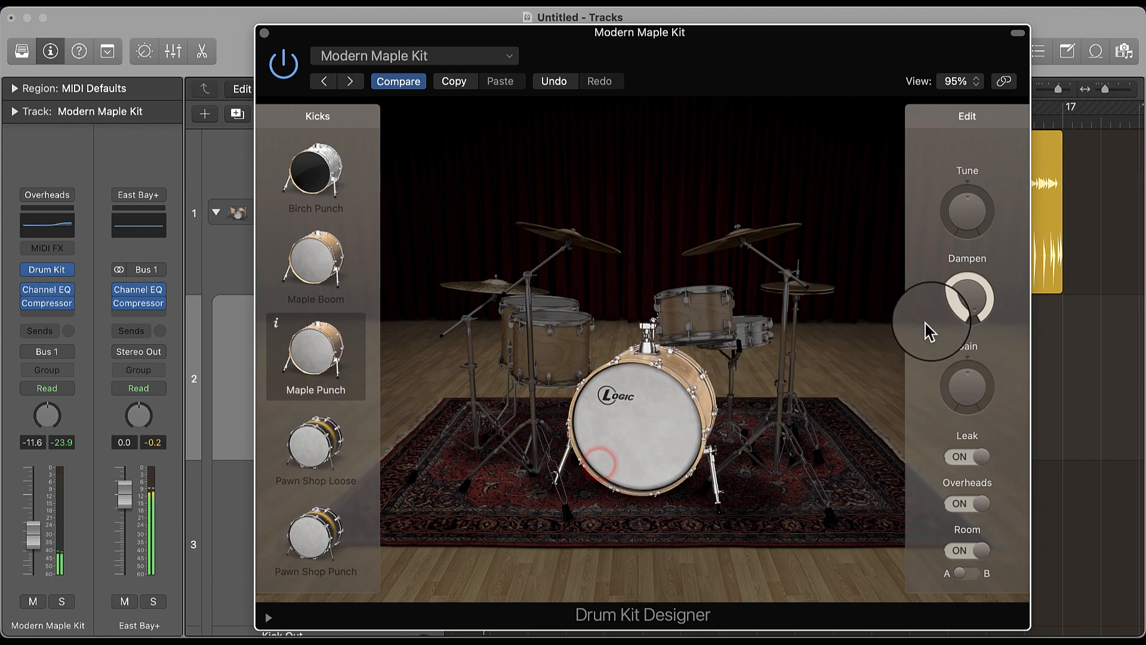
- Lower the kick drum's Dampen to about 62% and audition the kick
drag(959, 298, 959, 348)
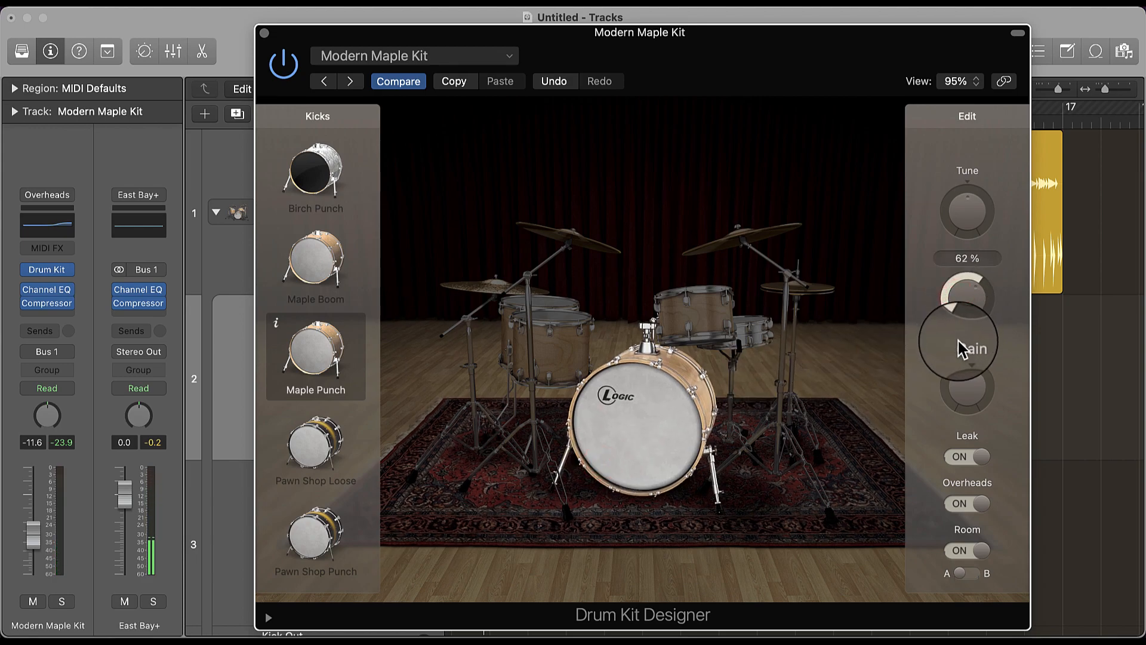
click(606, 403)
click(628, 402)
drag(963, 297, 968, 290)
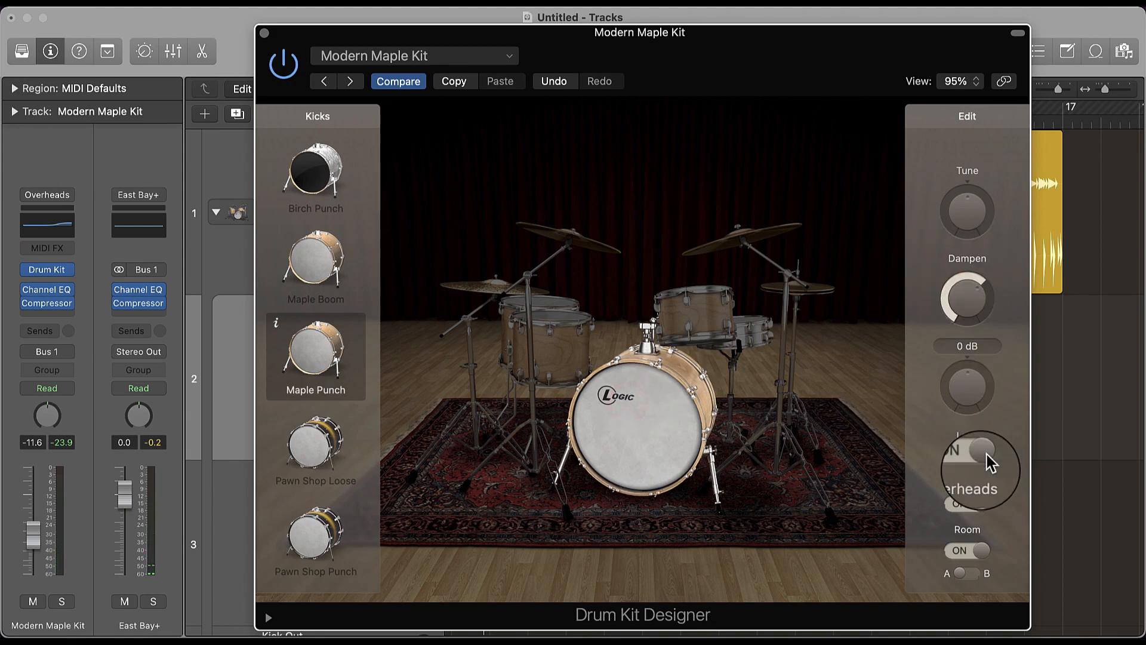
- Turn off Overheads for the kick drum and audition it with Leak on and off, leaving Leak on
click(965, 504)
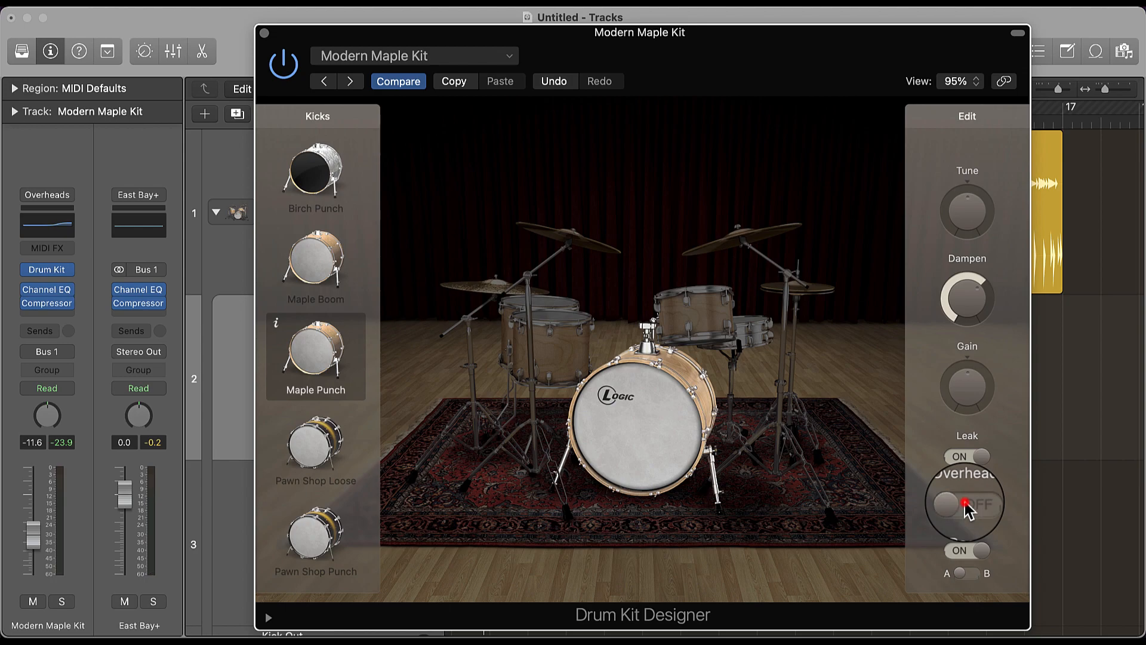
click(641, 403)
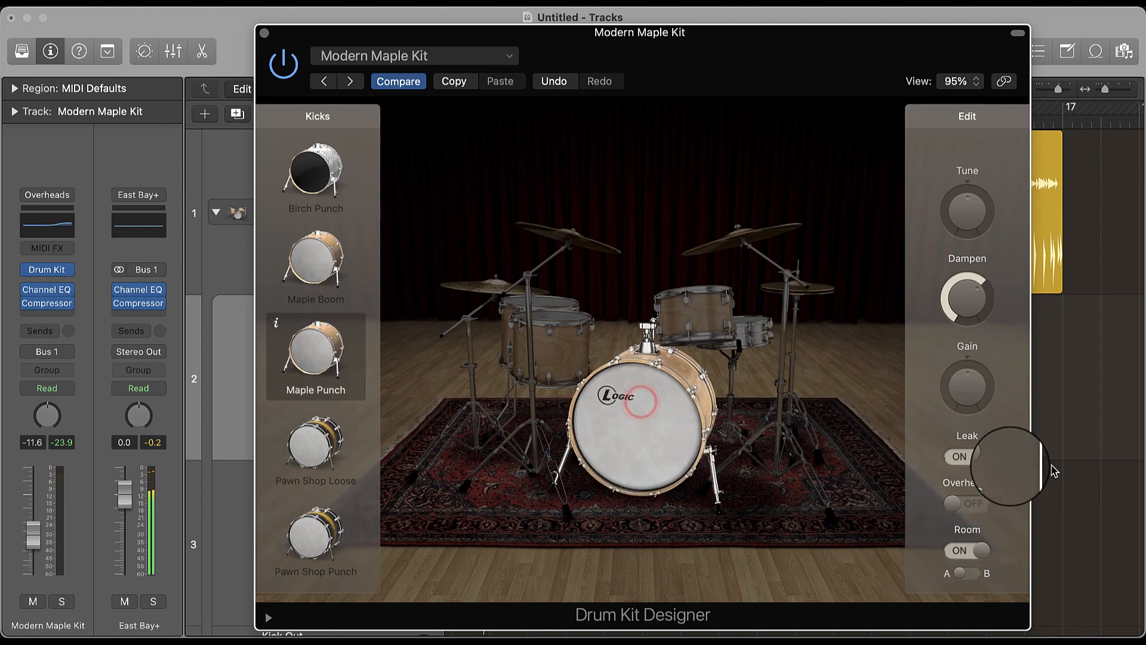
click(967, 461)
click(641, 408)
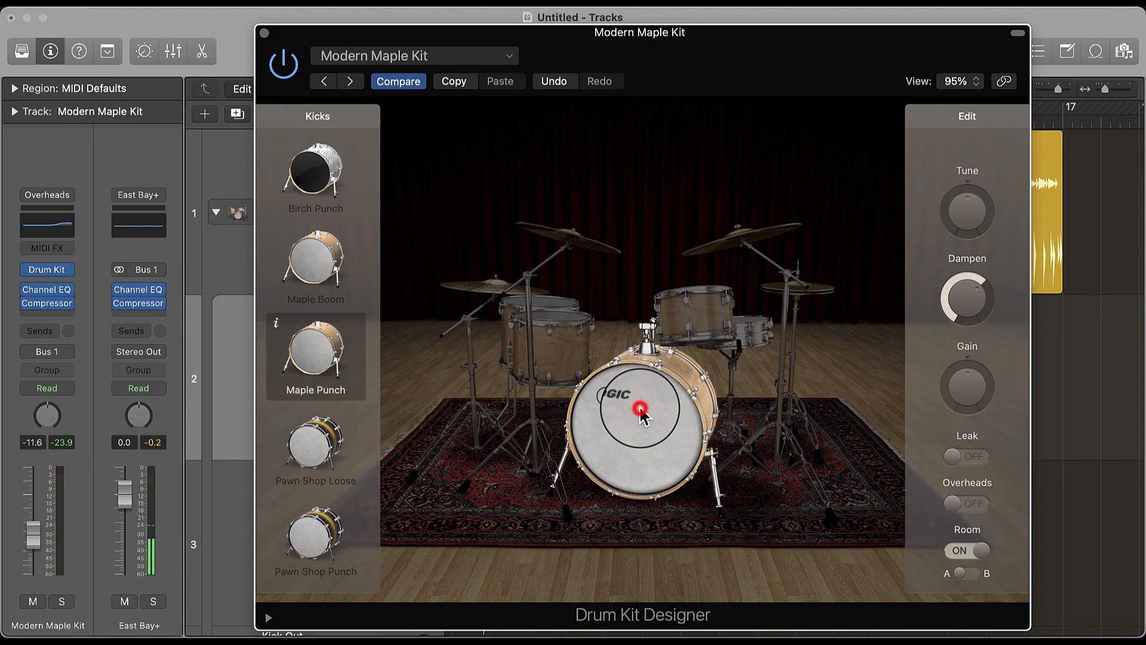
click(967, 457)
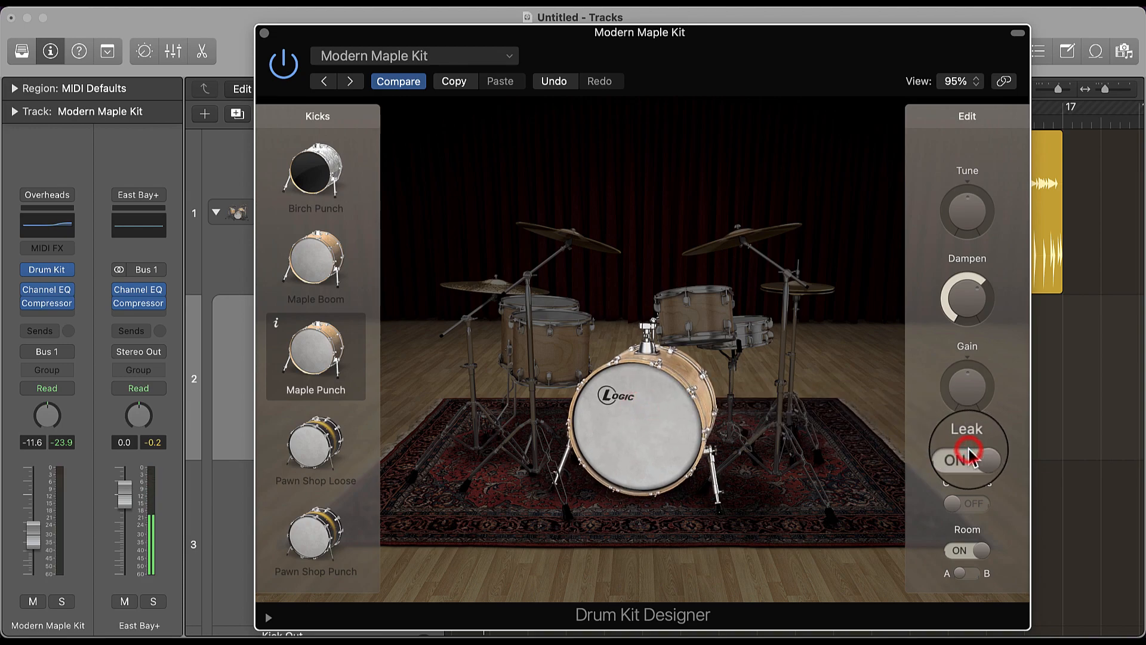
- View the crash options, try the Modern Bright and Modern hi-hats, and play the beat with the plug-in window closed
click(738, 239)
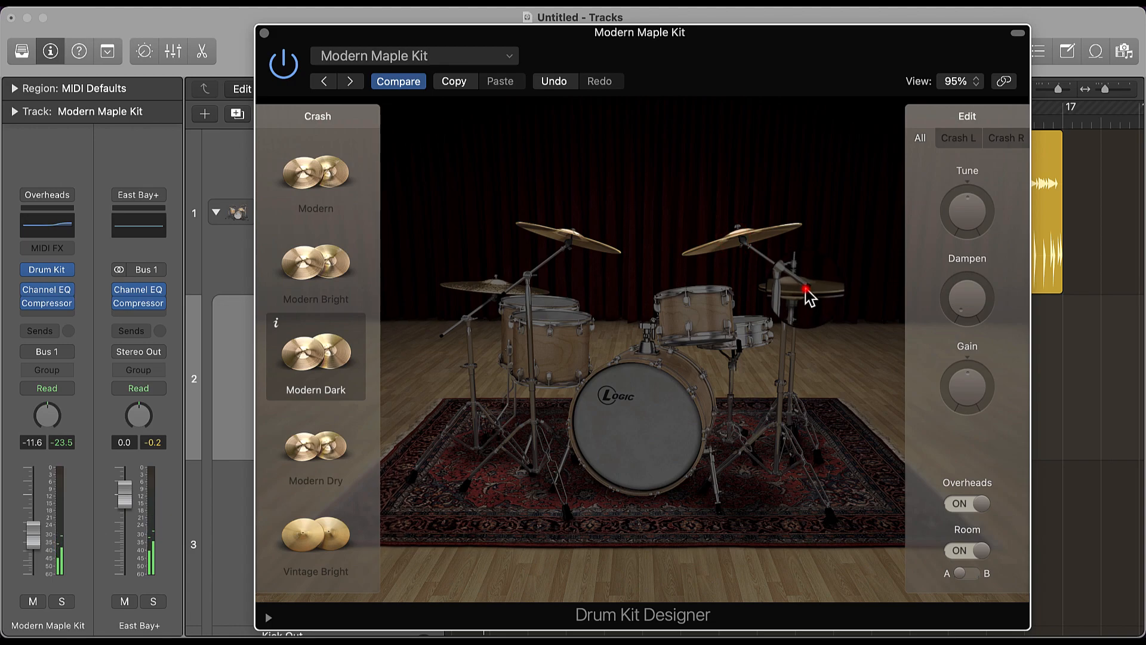
click(807, 293)
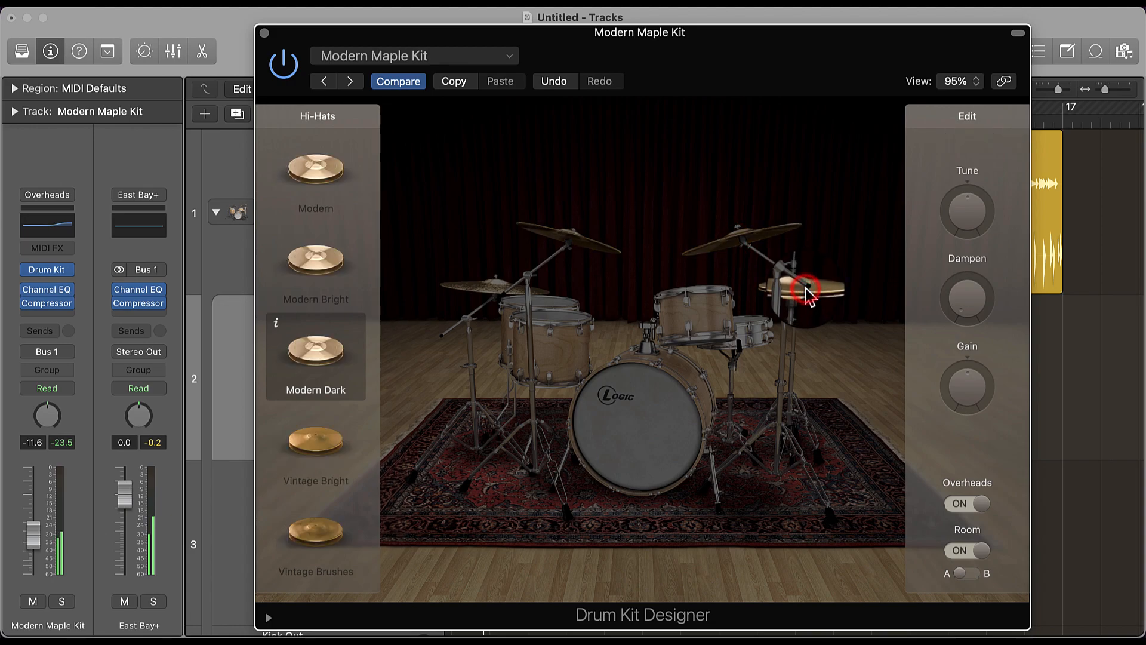
click(308, 267)
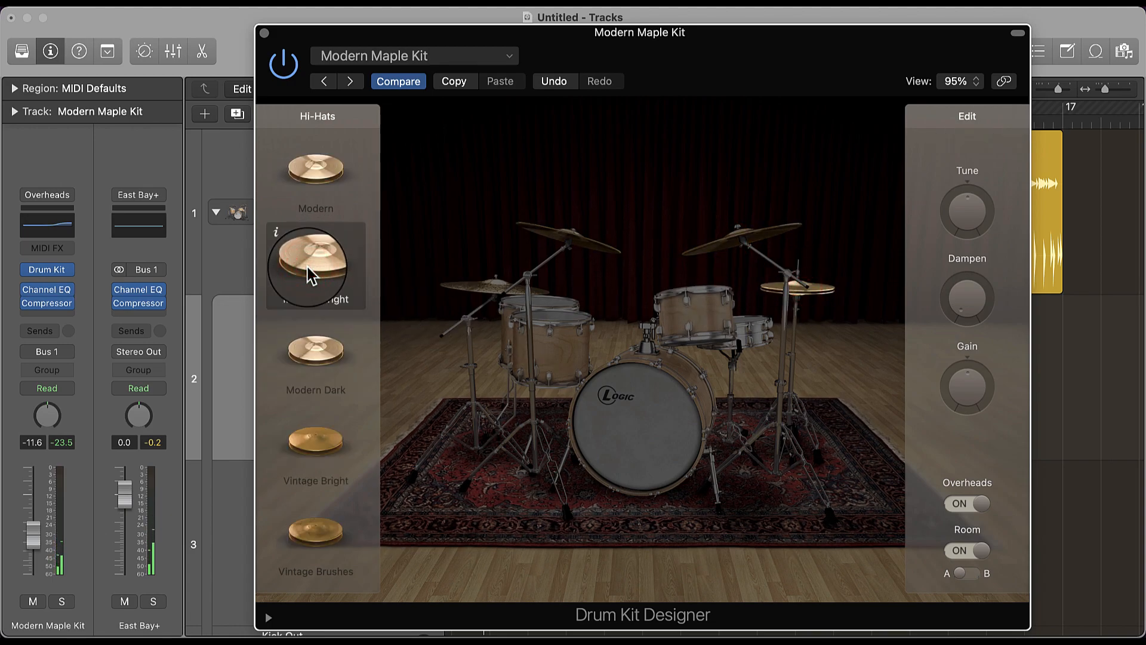
click(303, 176)
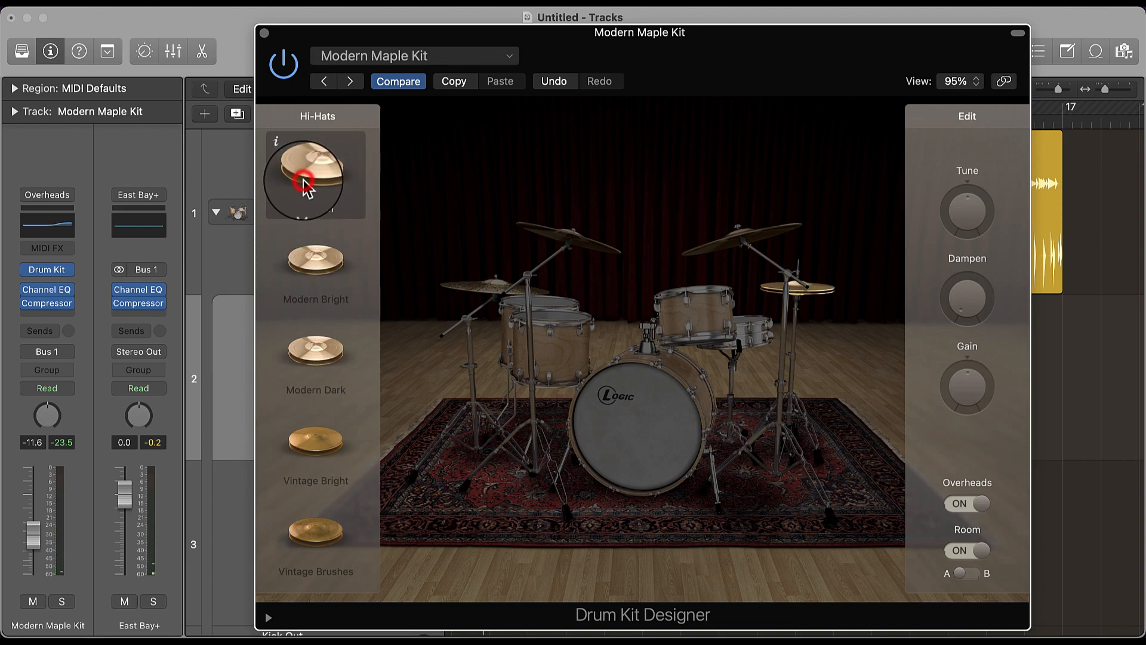
click(268, 35)
key(space)
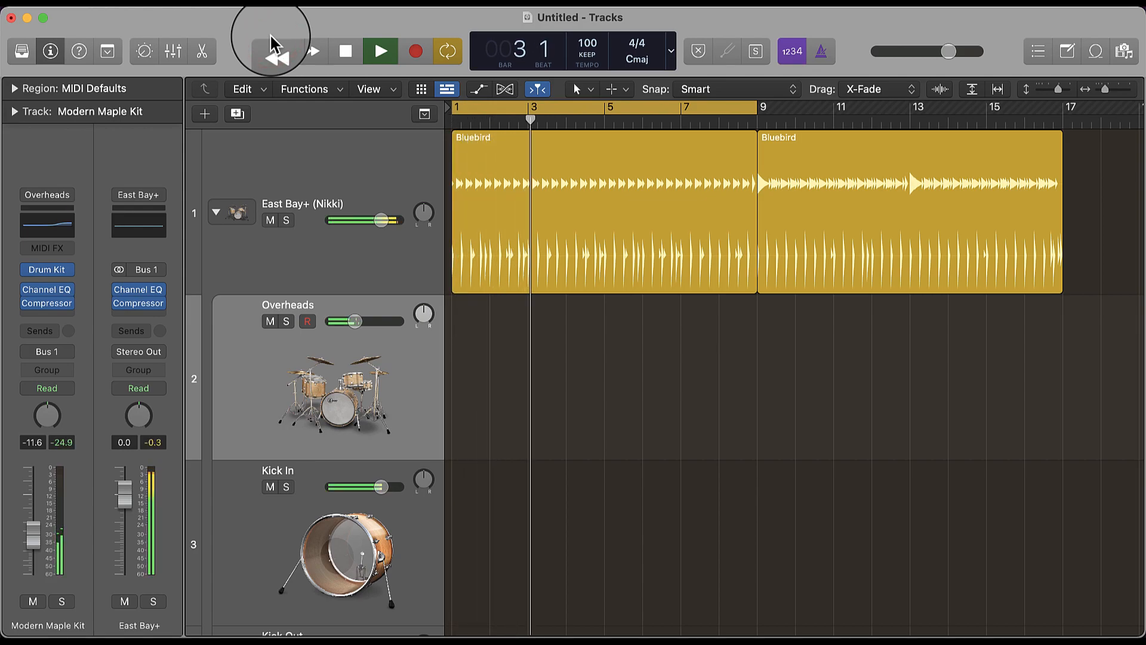
key(space)
- Reopen Drum Kit Designer, set the hi-hats to Modern Dark, close the plug-in window and start playback
click(47, 269)
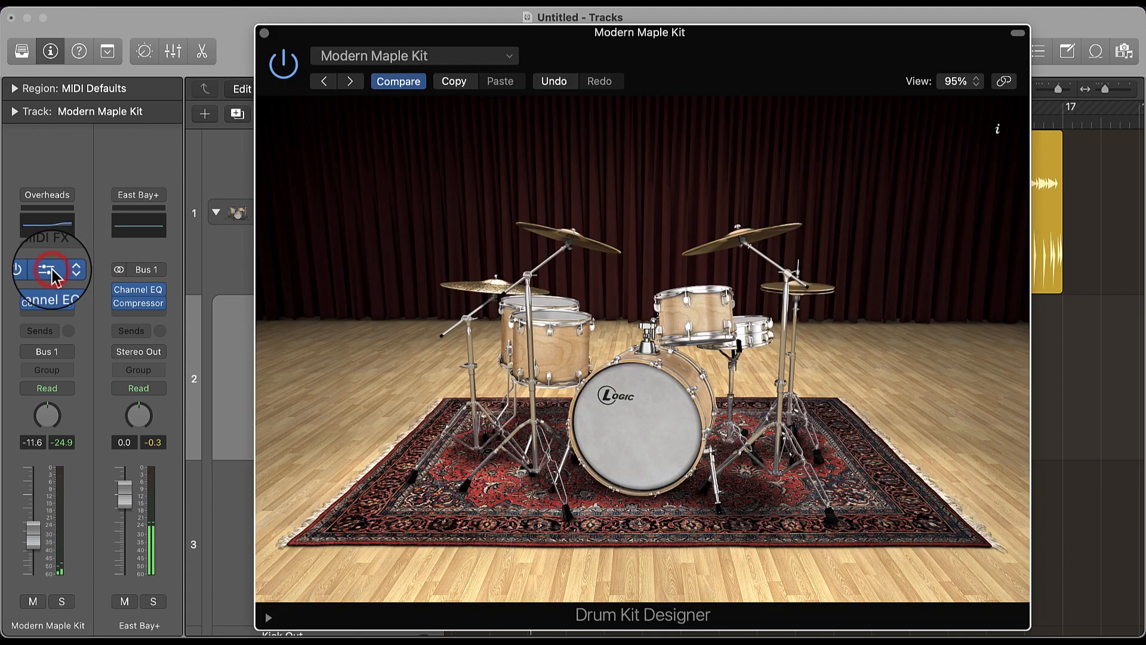
click(794, 286)
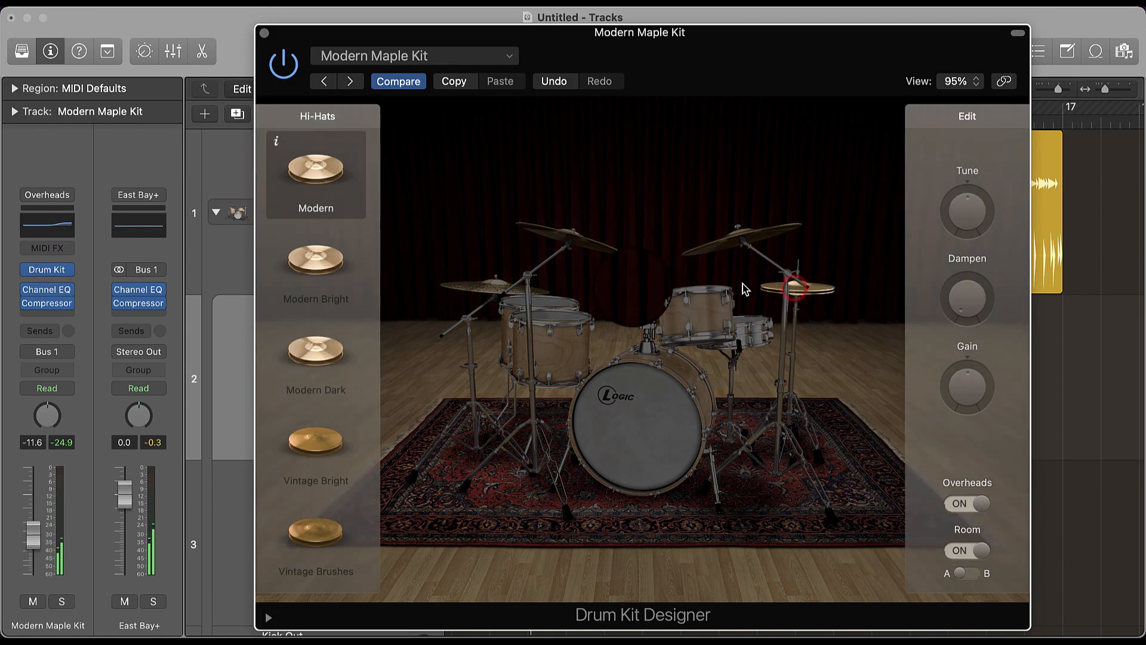
click(334, 372)
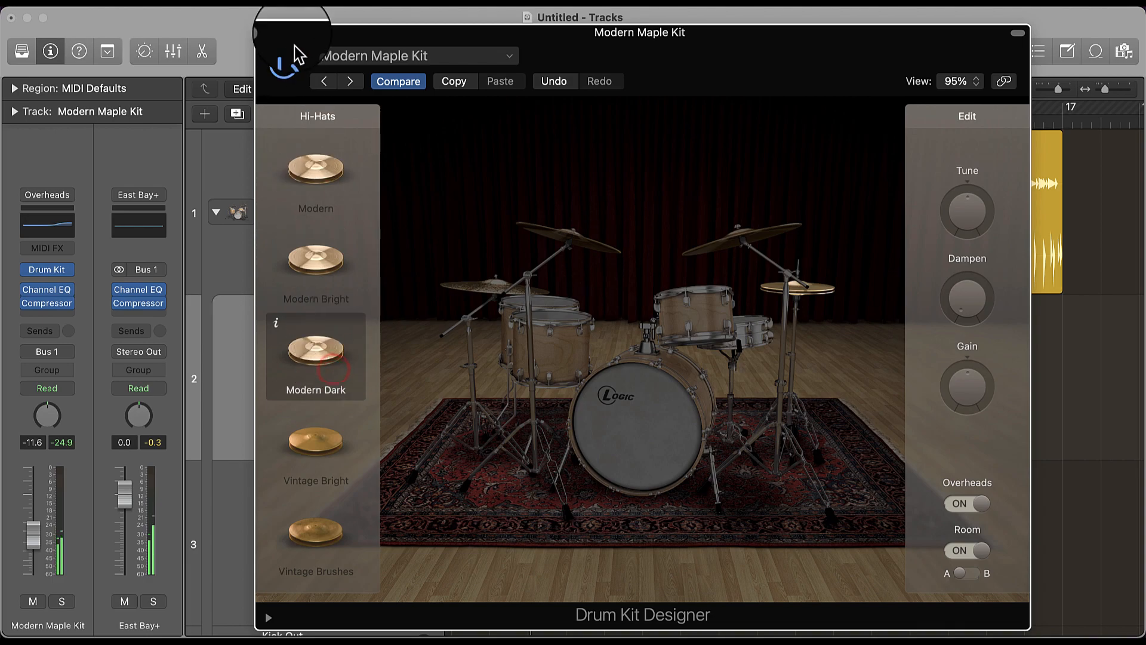
click(261, 31)
key(space)
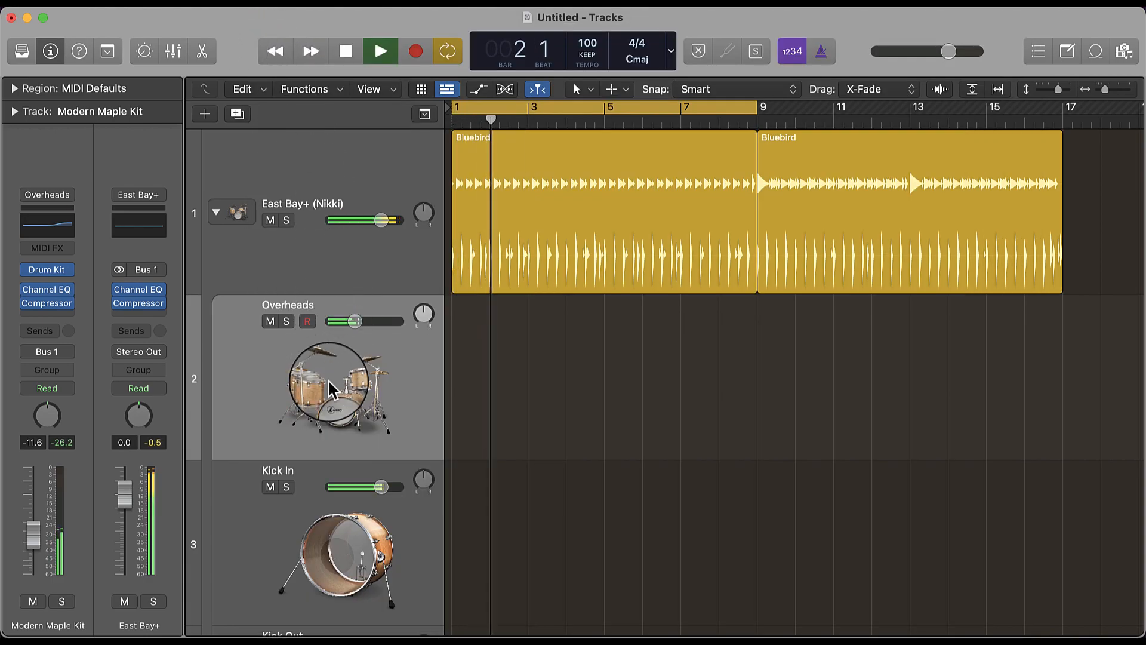
- Find the Hi-Hat track among the kit's individual channels, lower its volume slightly and stop playback
scroll(333, 385, down, 4)
scroll(333, 385, down, 20)
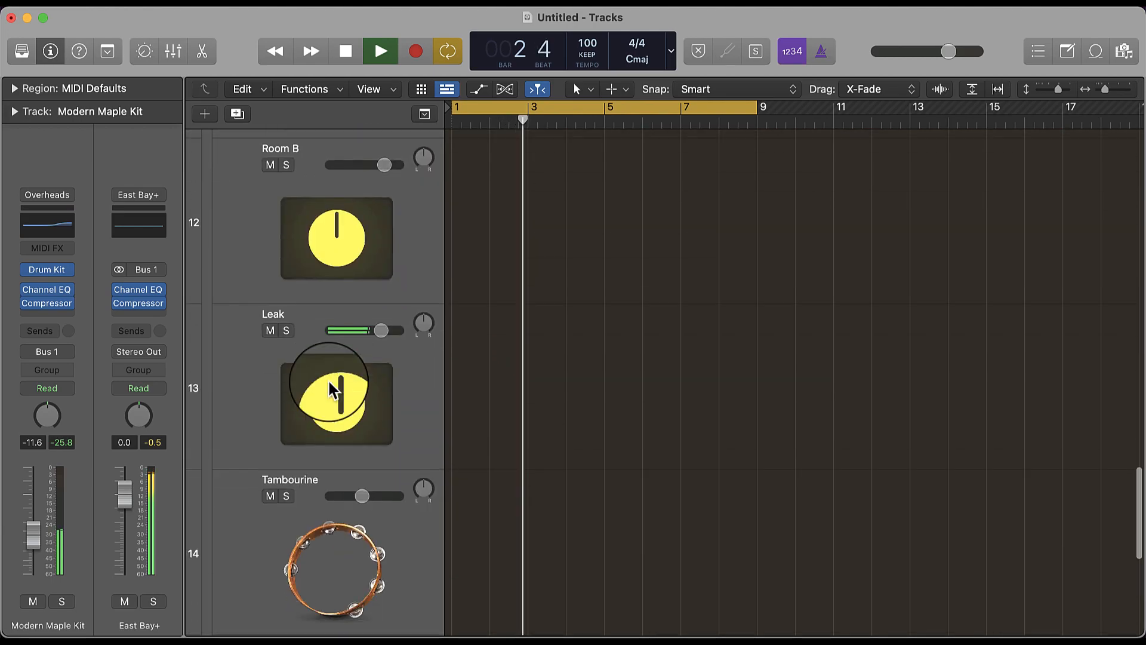
scroll(333, 391, down, 10)
scroll(333, 391, up, 20)
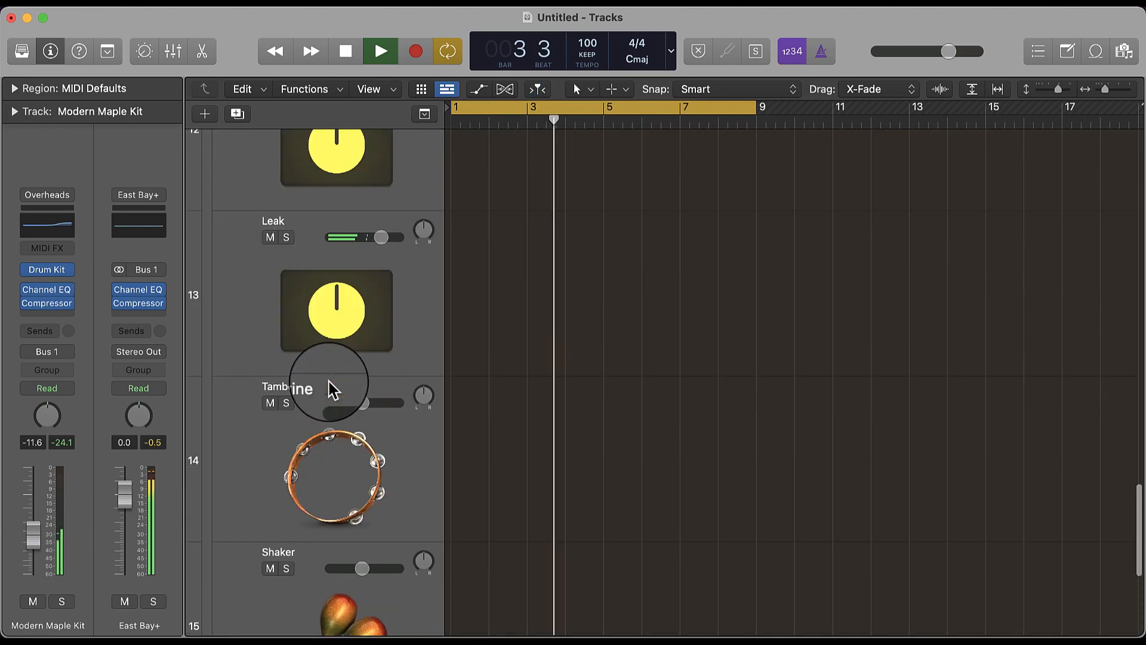
scroll(333, 392, up, 20)
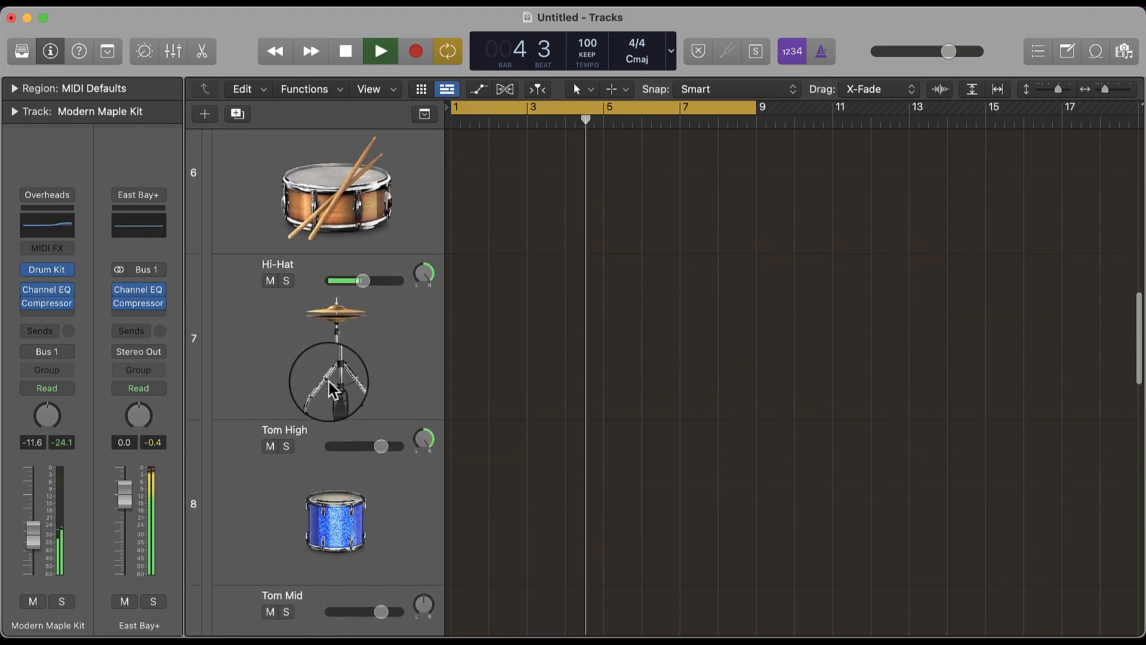
drag(360, 374, 356, 367)
key(space)
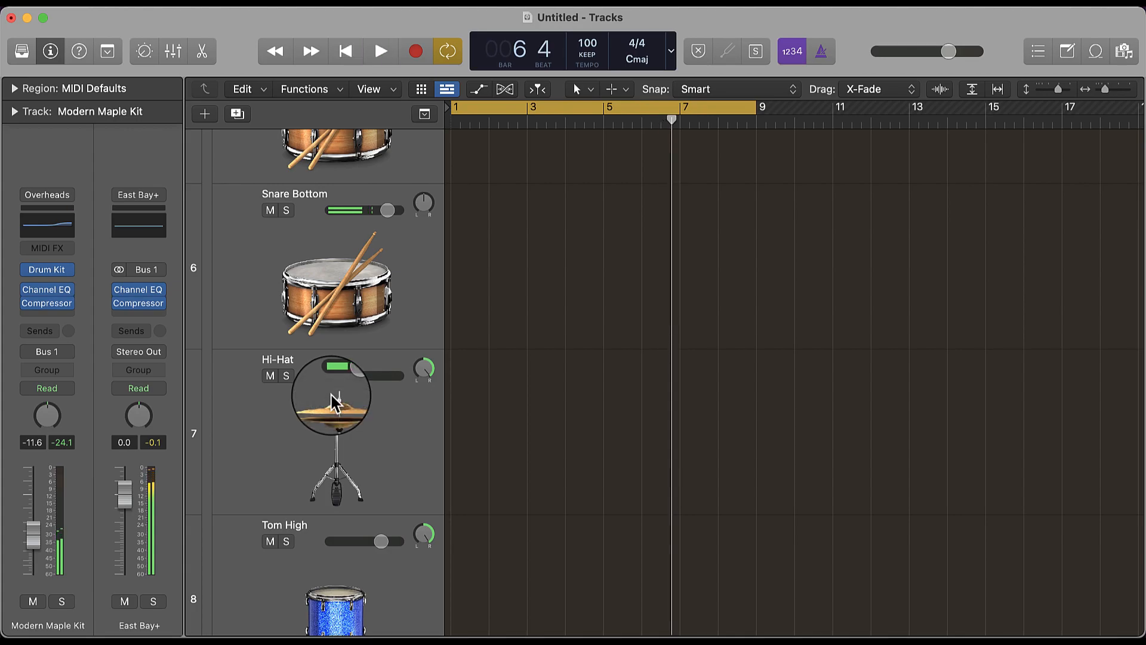